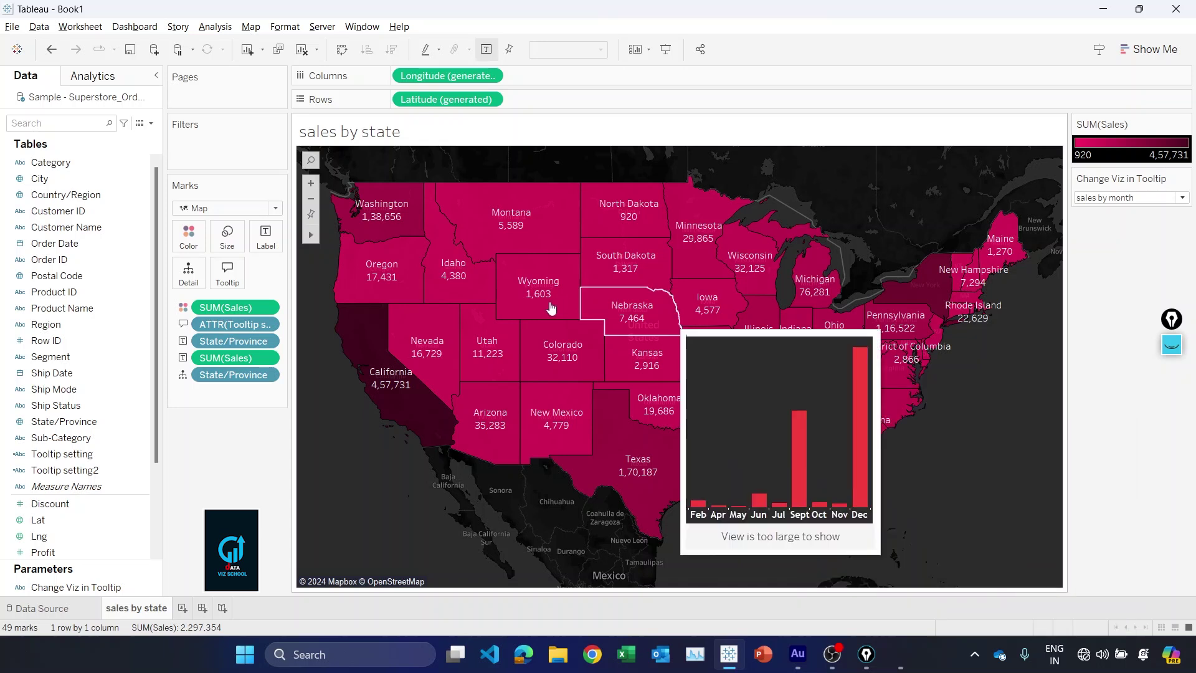
Preview the state tooltips under sales by month, switching Change Viz in Tooltip to sales by day and sales by segment
mouse_move(543, 303)
mouse_move(459, 293)
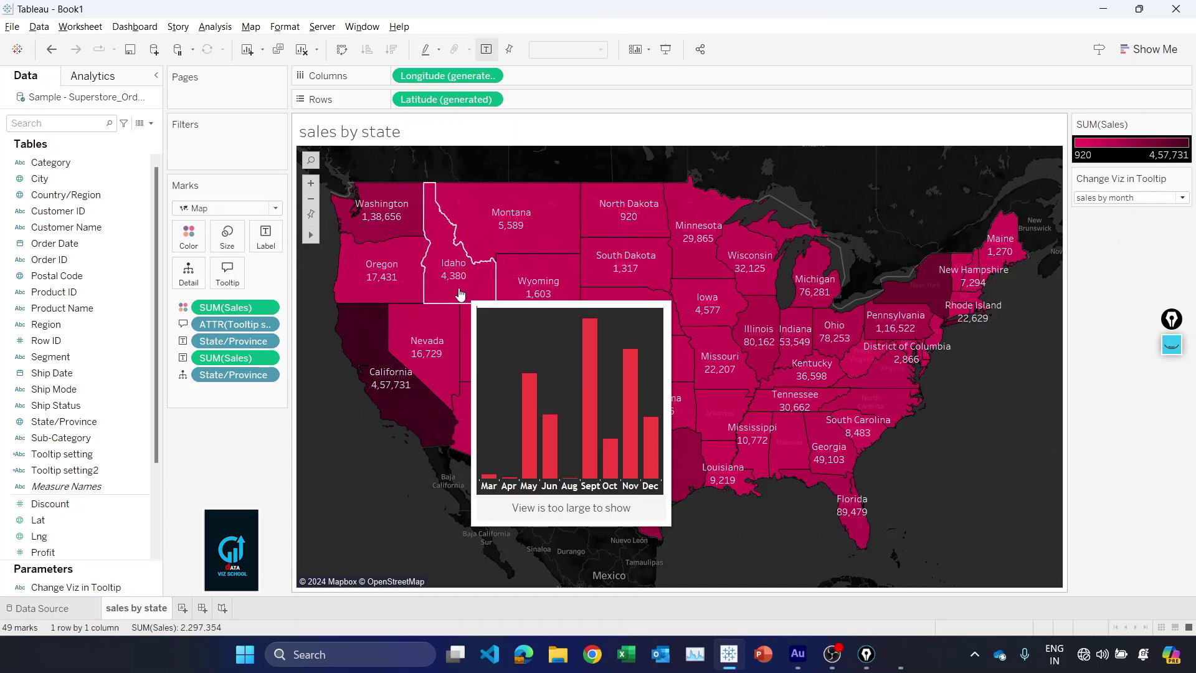
click(1139, 203)
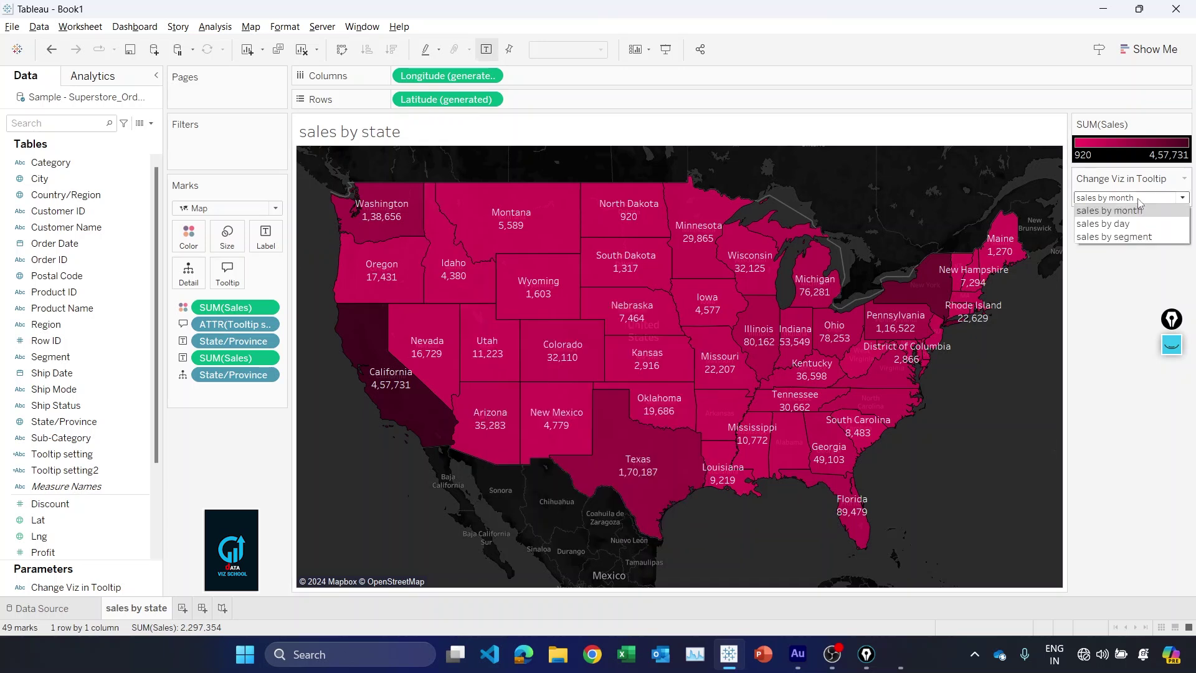
click(1118, 224)
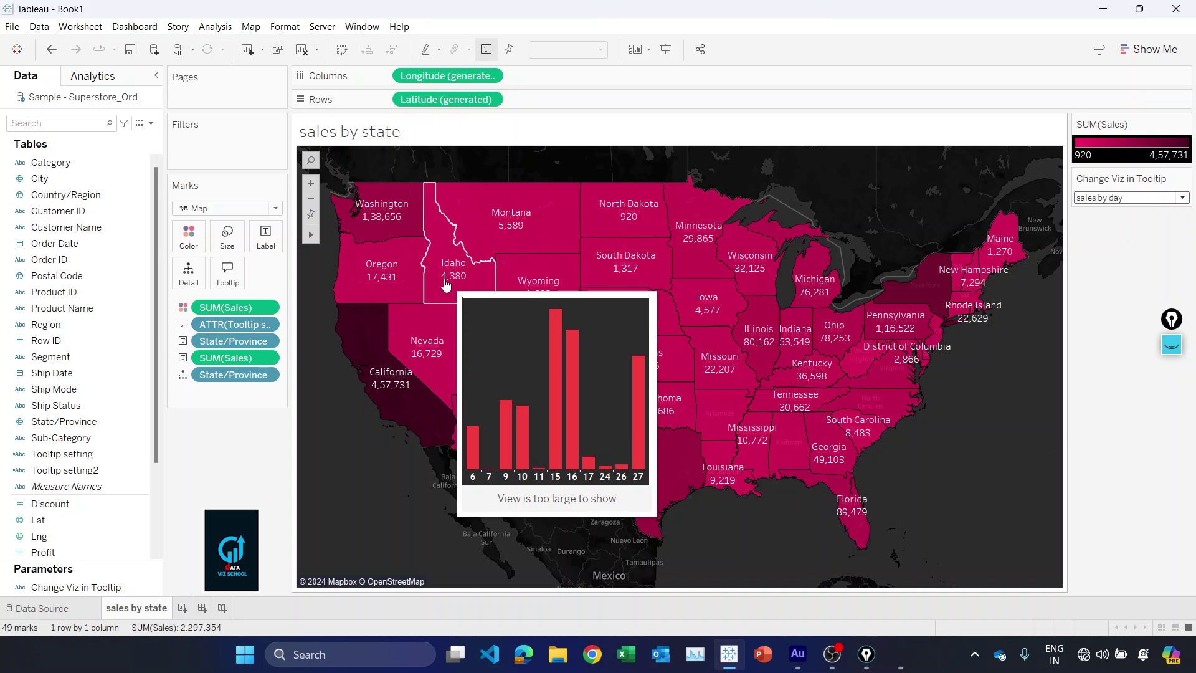
click(1127, 198)
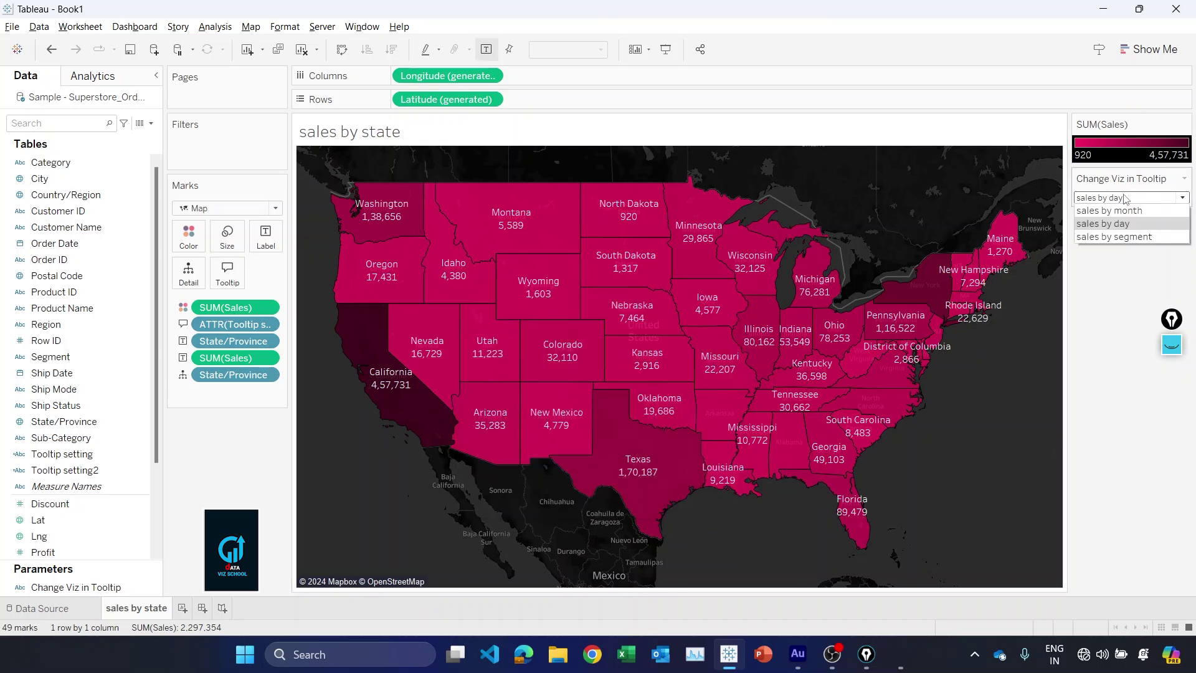
click(1126, 237)
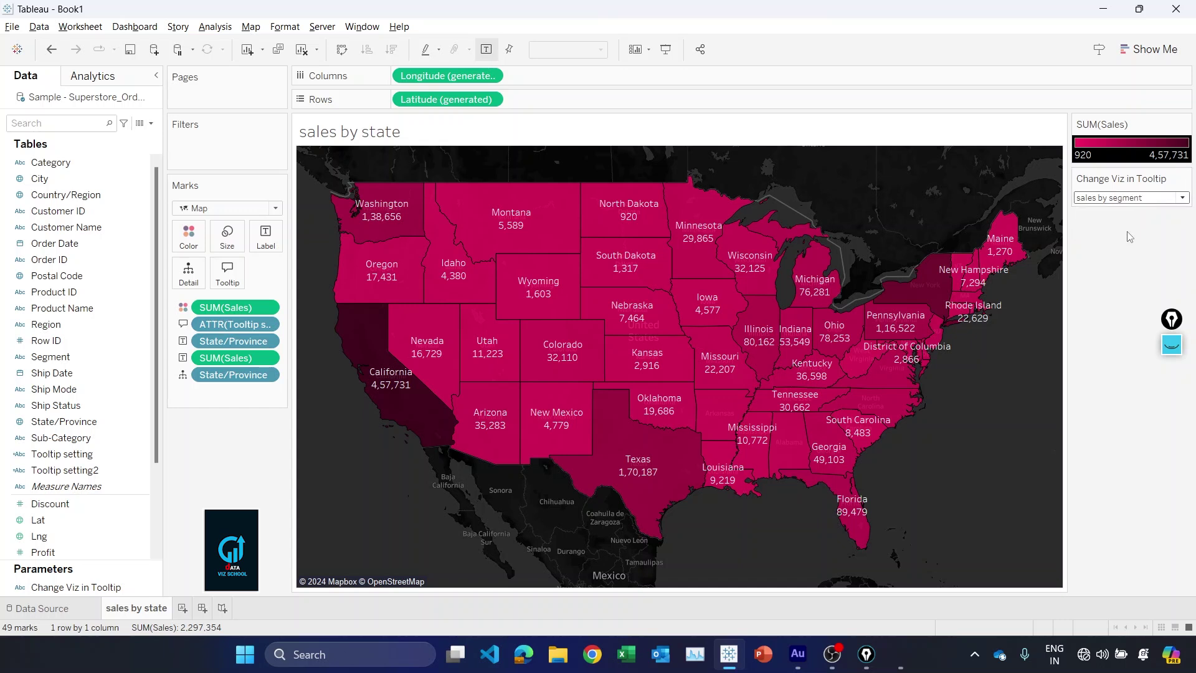
mouse_move(696, 309)
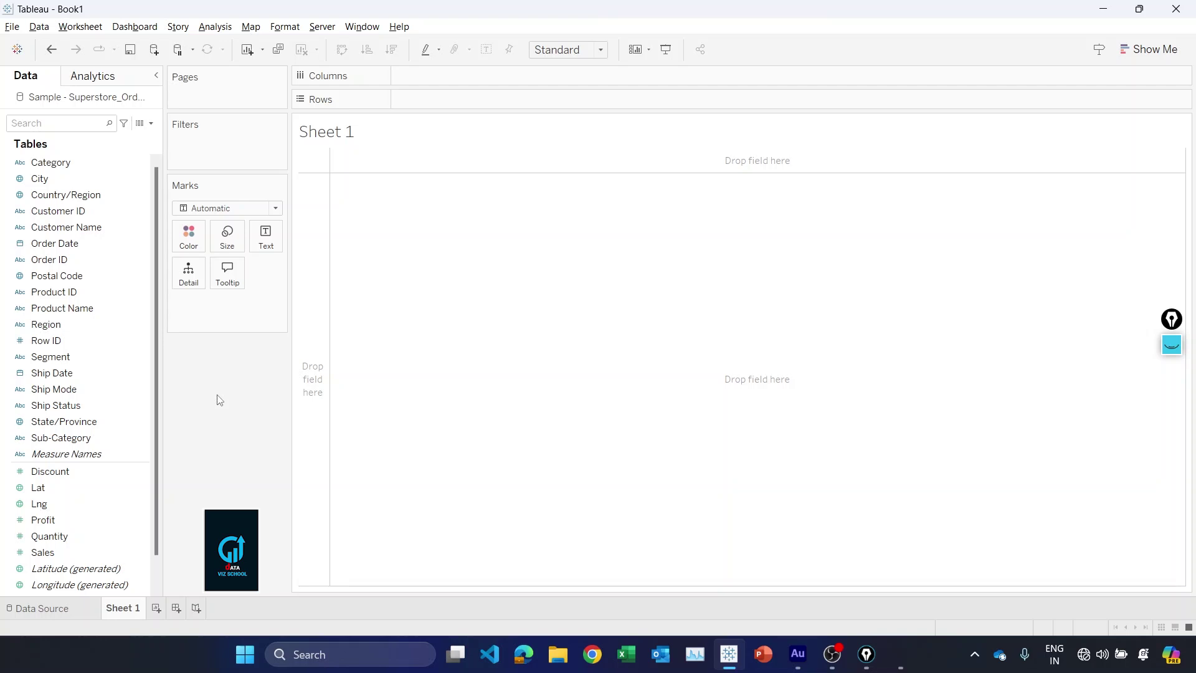
Plot State/Province as a map on the empty Sheet 1 and set the mark type to Map
click(122, 420)
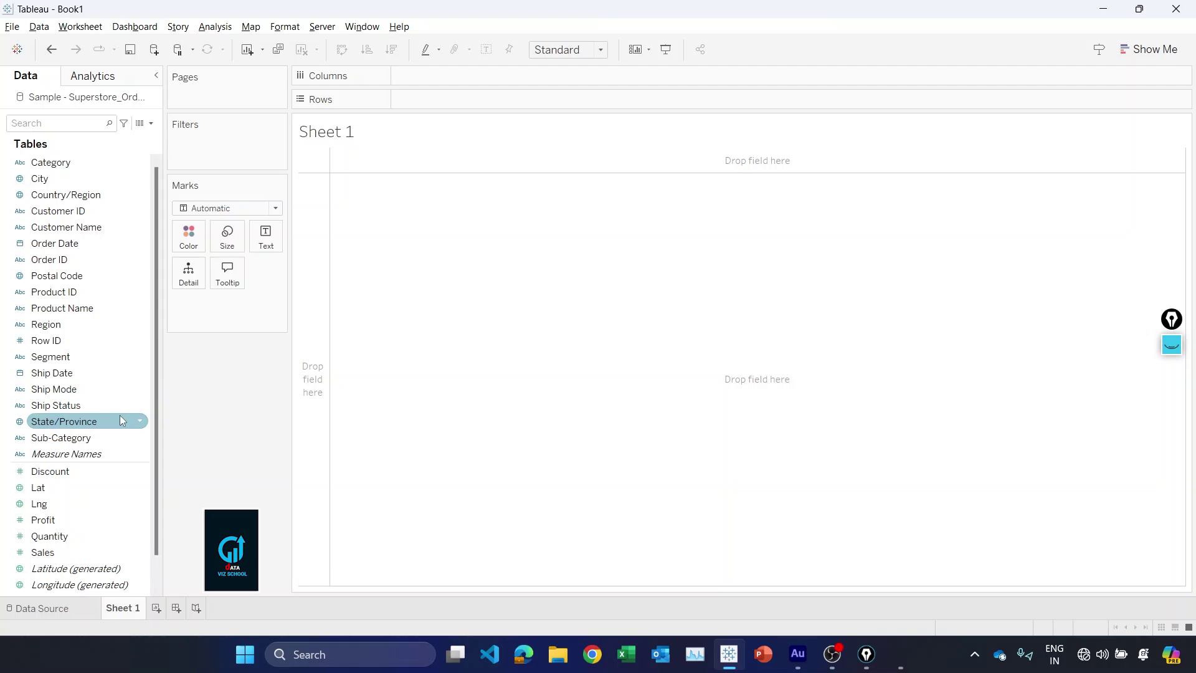
click(185, 417)
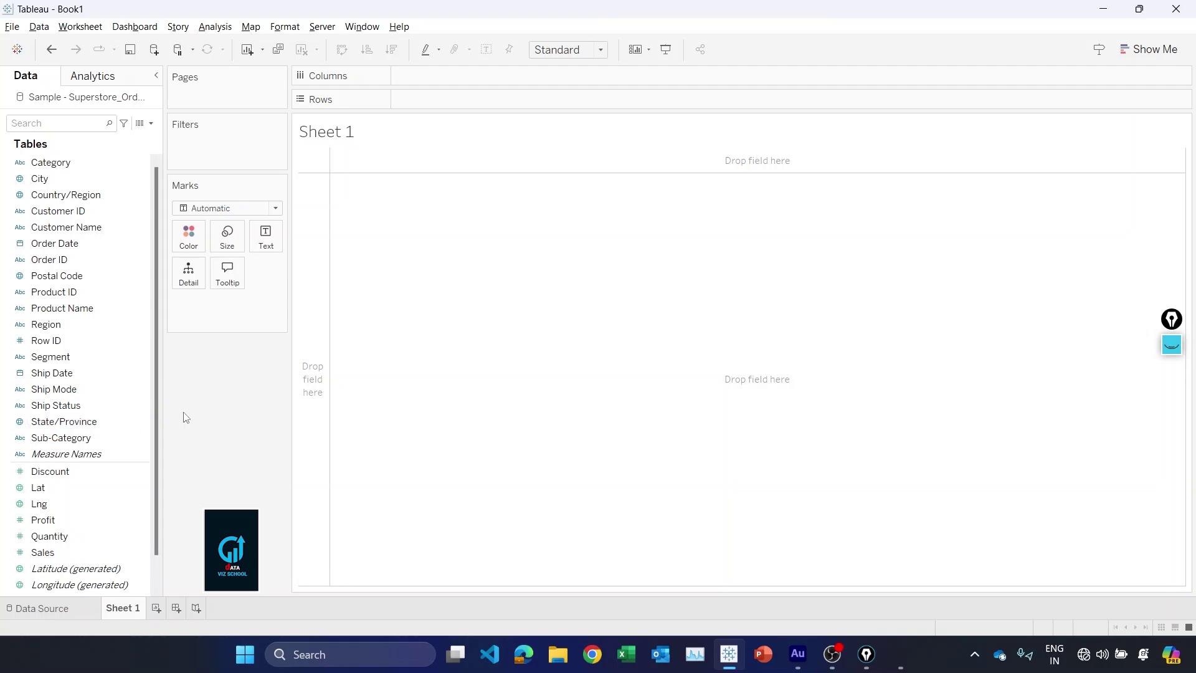
click(125, 420)
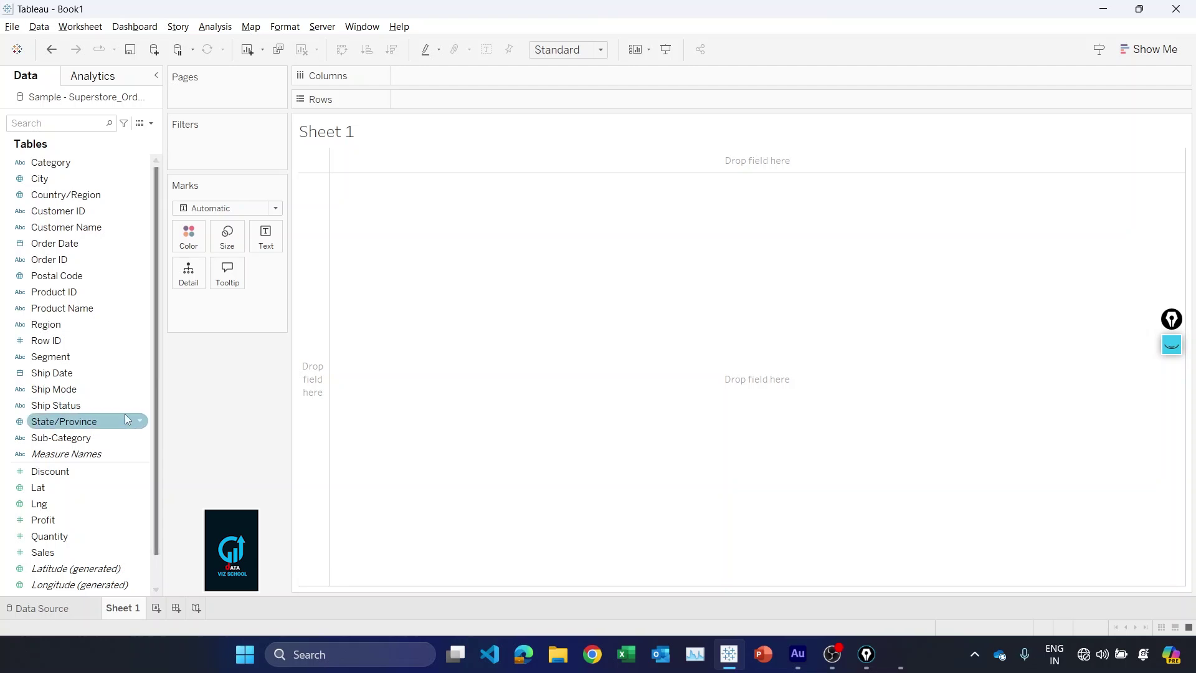
double_click(120, 421)
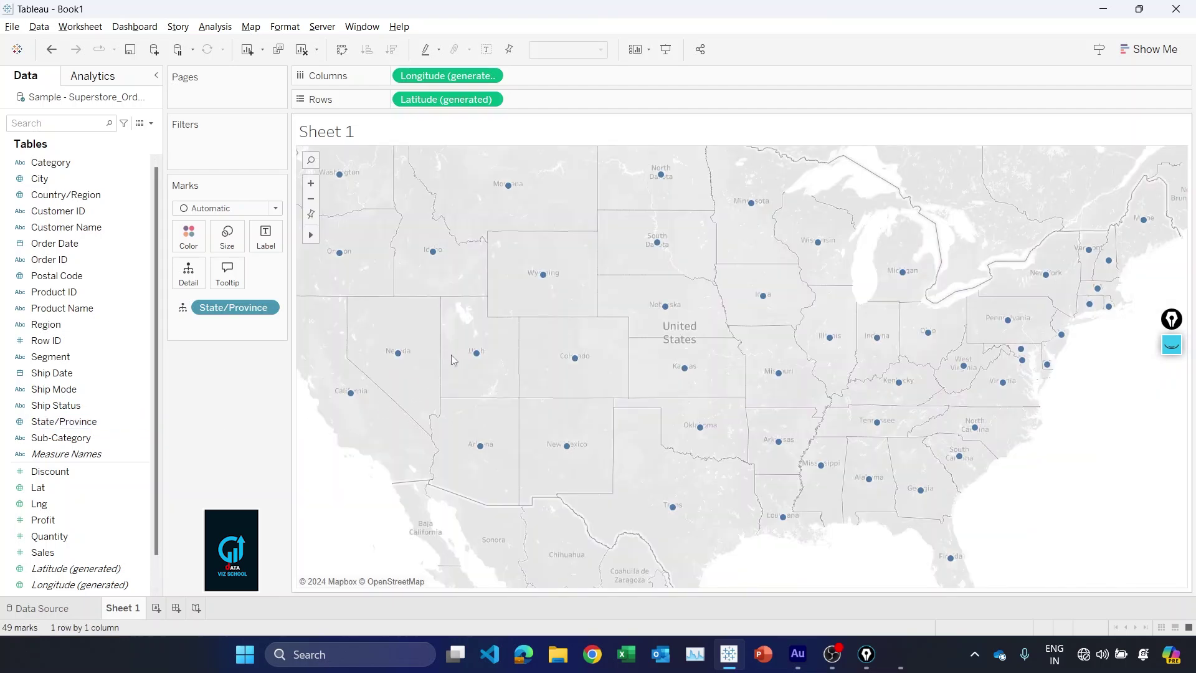
click(206, 210)
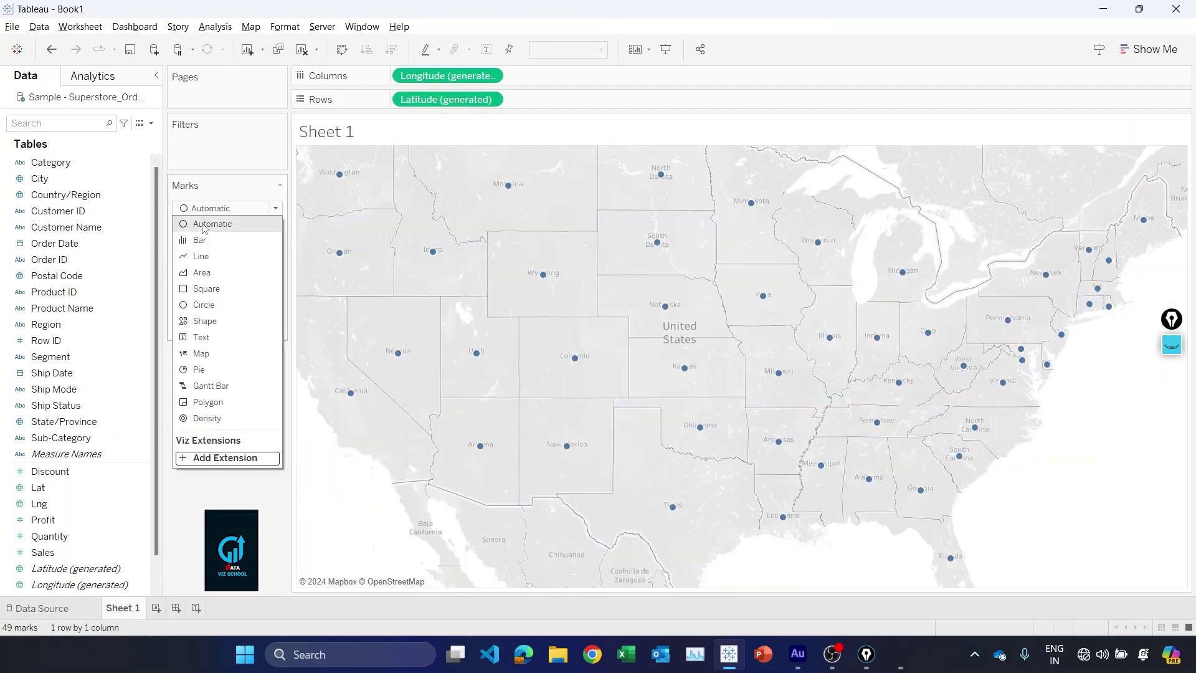
click(202, 353)
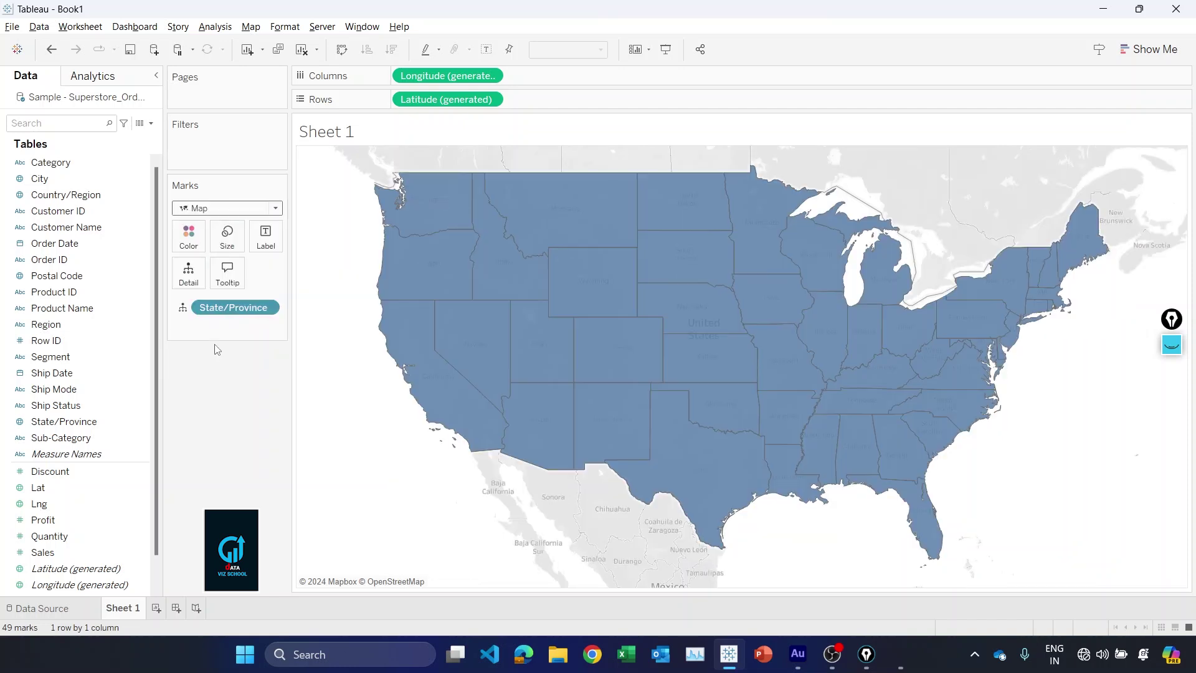
Colour the states by Sales and check the default tooltips of a few states
drag(97, 552, 192, 241)
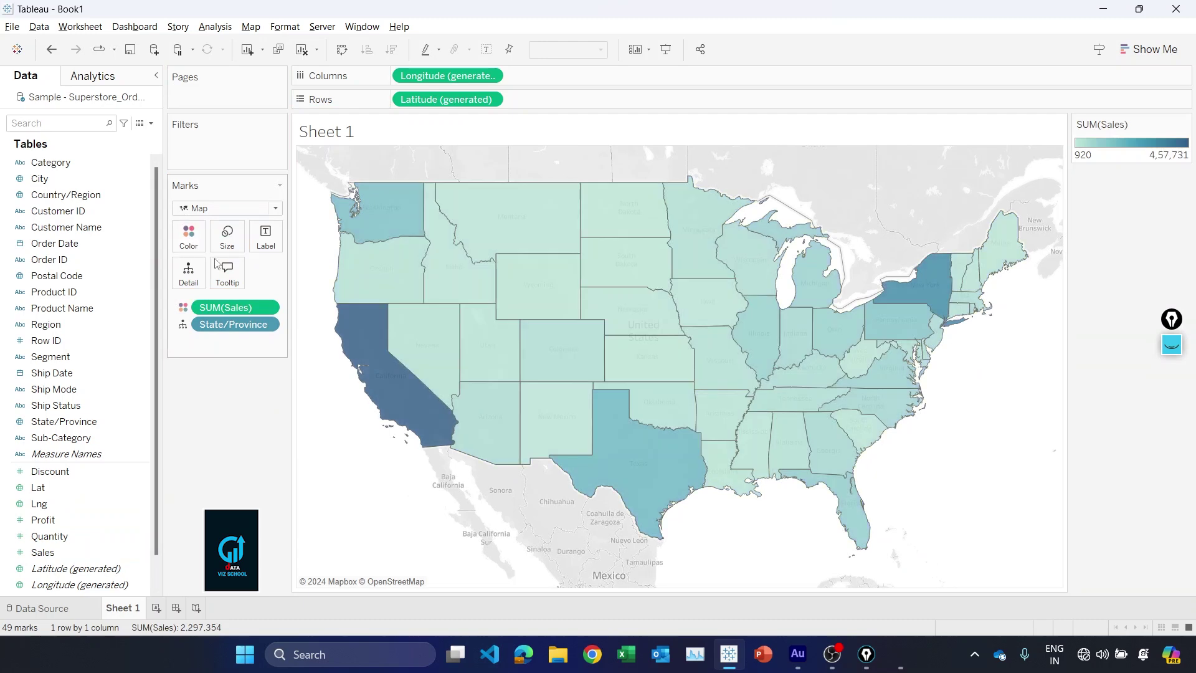
mouse_move(407, 394)
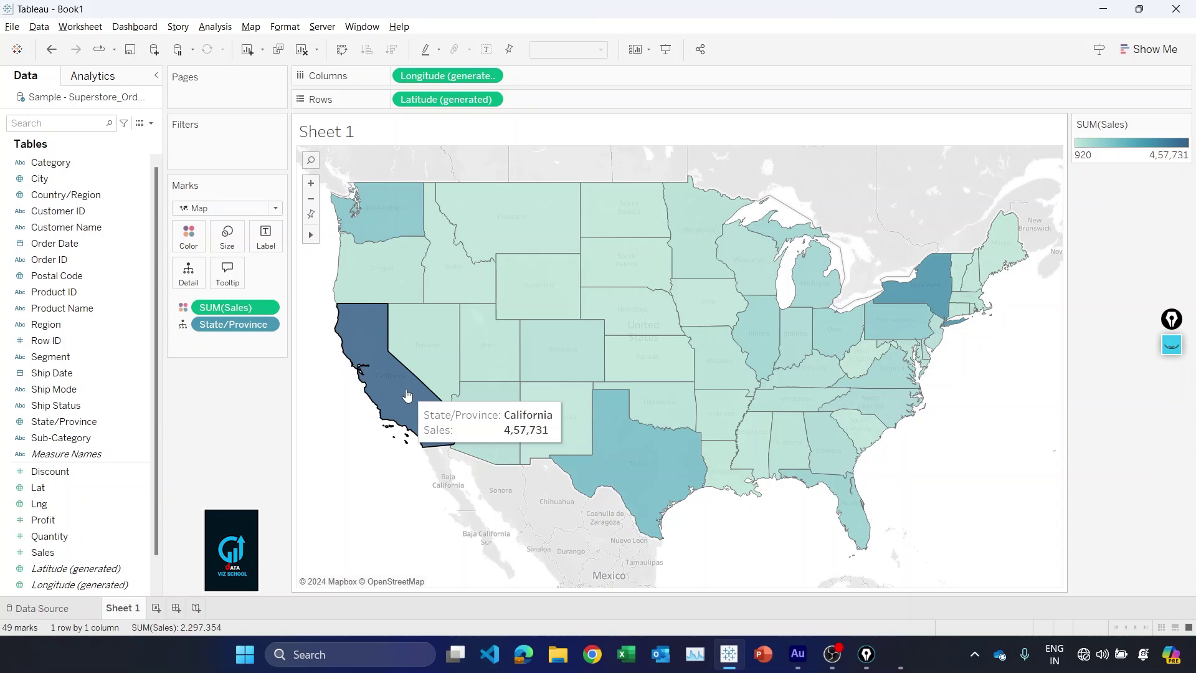
mouse_move(424, 349)
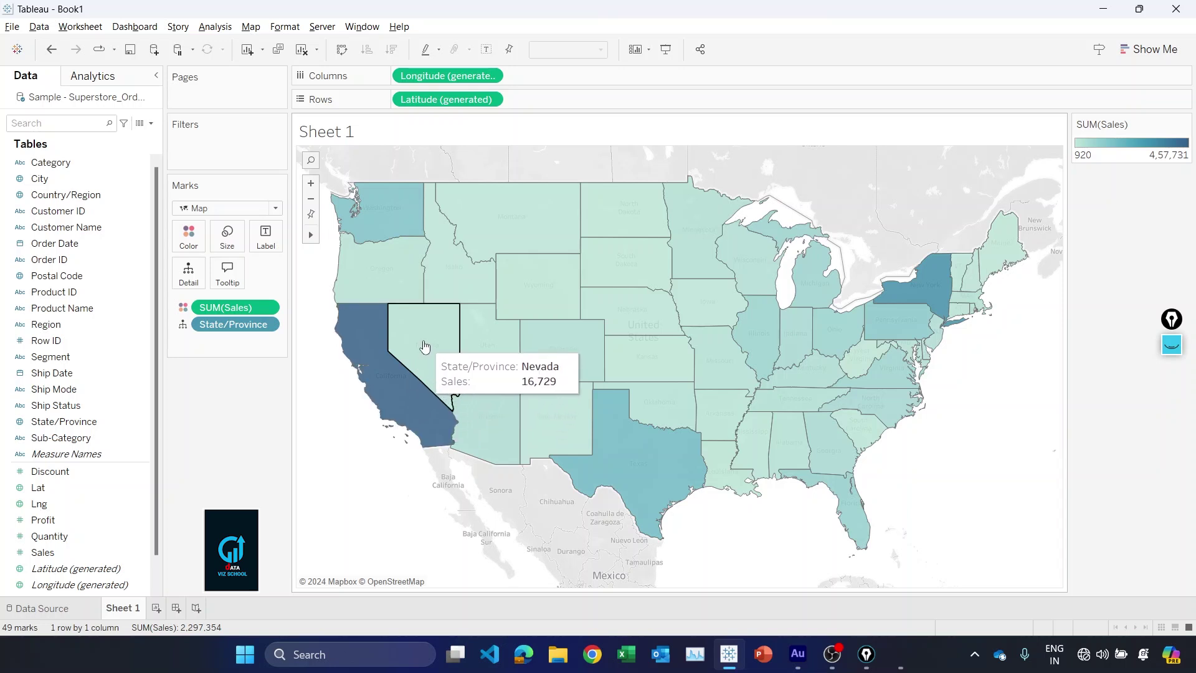
mouse_move(534, 369)
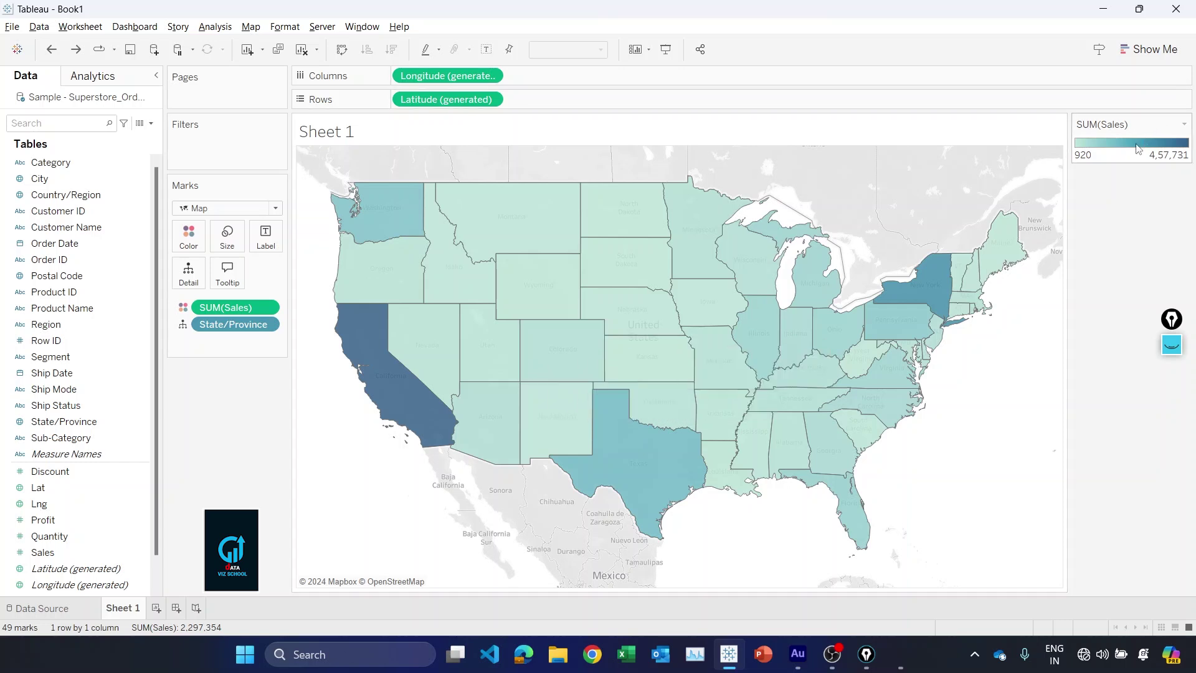
Change the Sales colour palette to FT Claret
double_click(1136, 148)
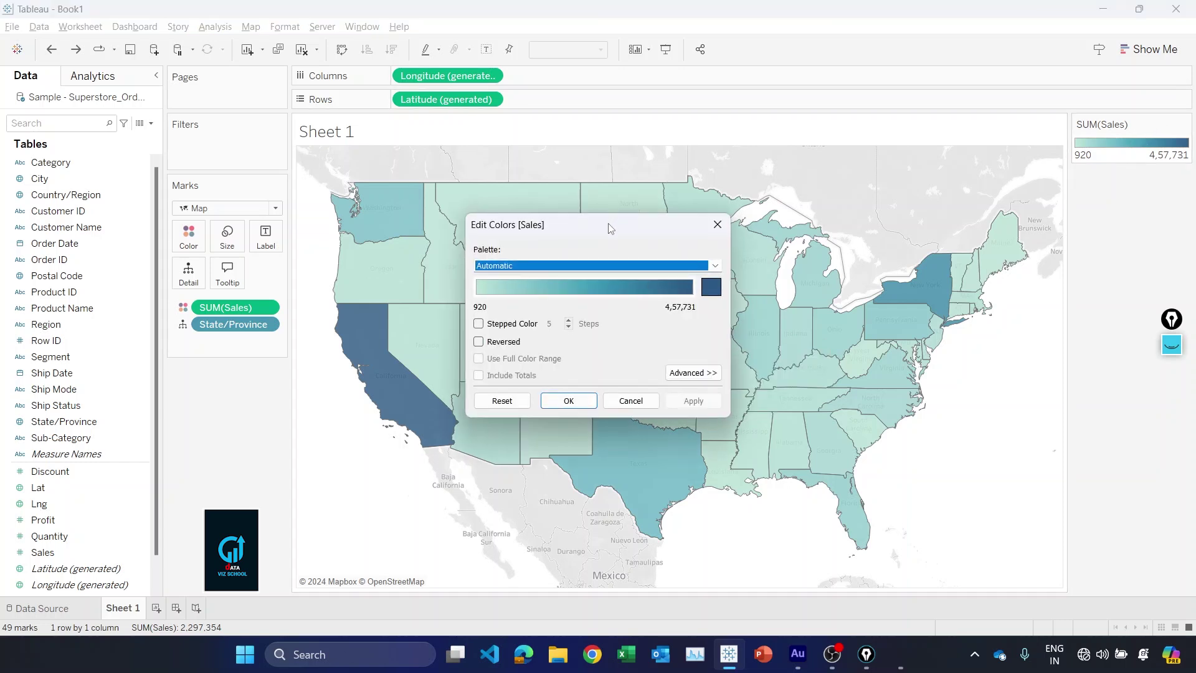
drag(607, 239, 573, 222)
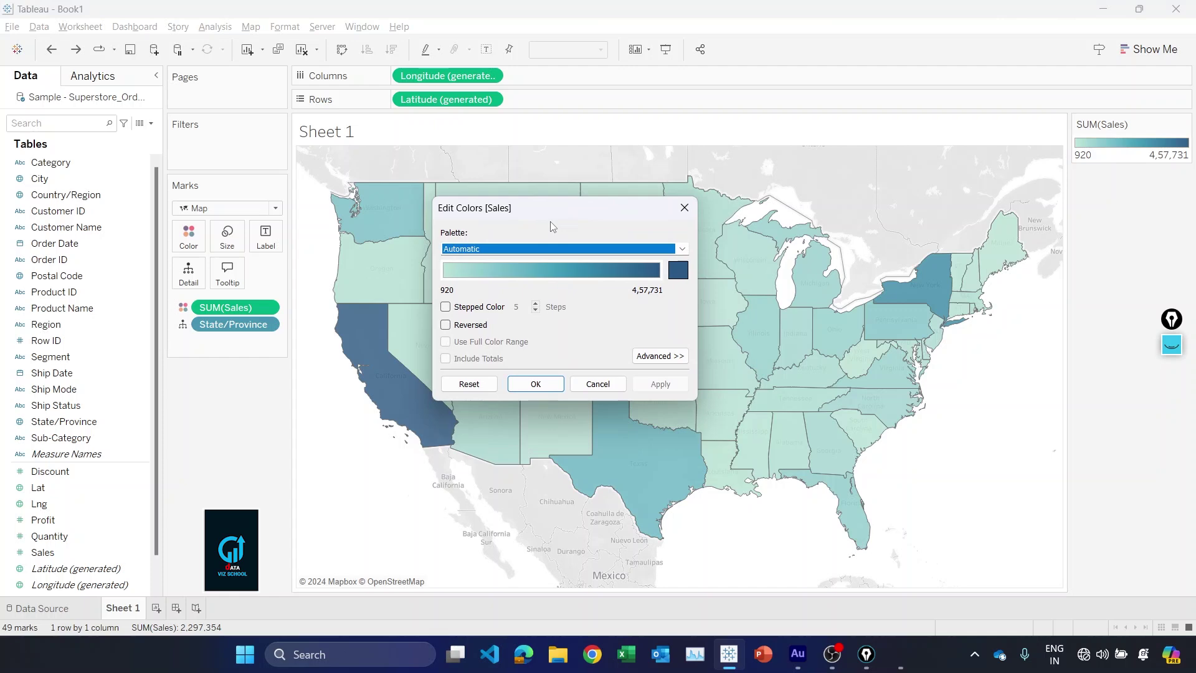
click(553, 250)
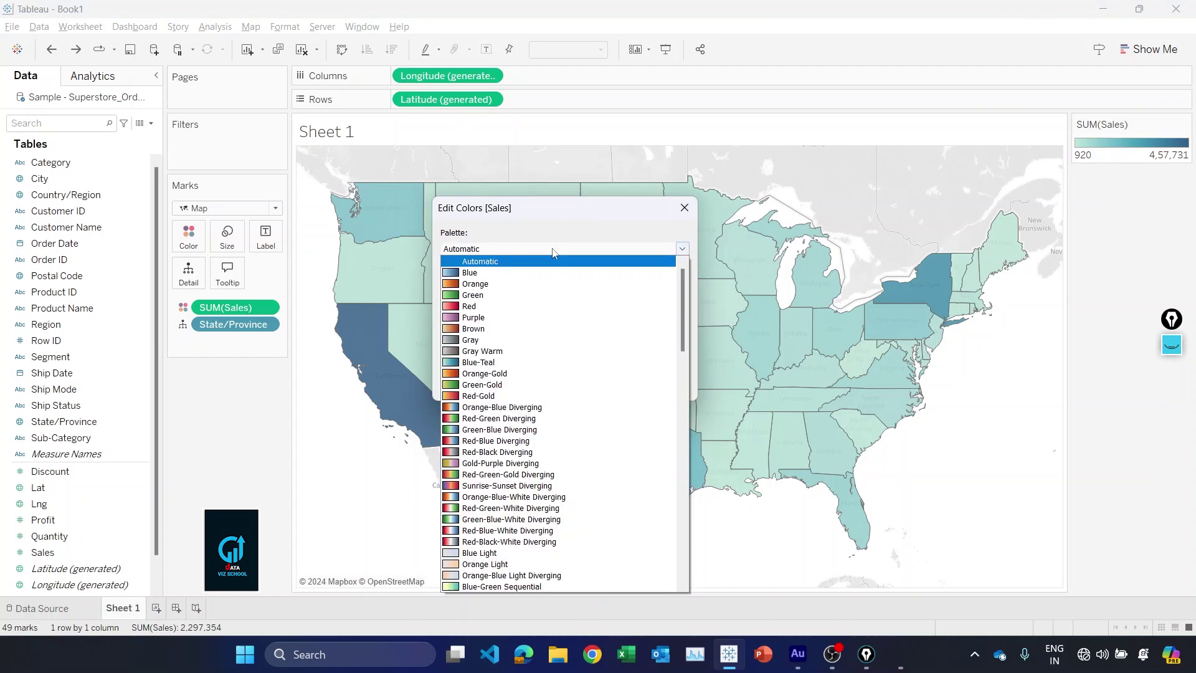
scroll(527, 336, down, 3)
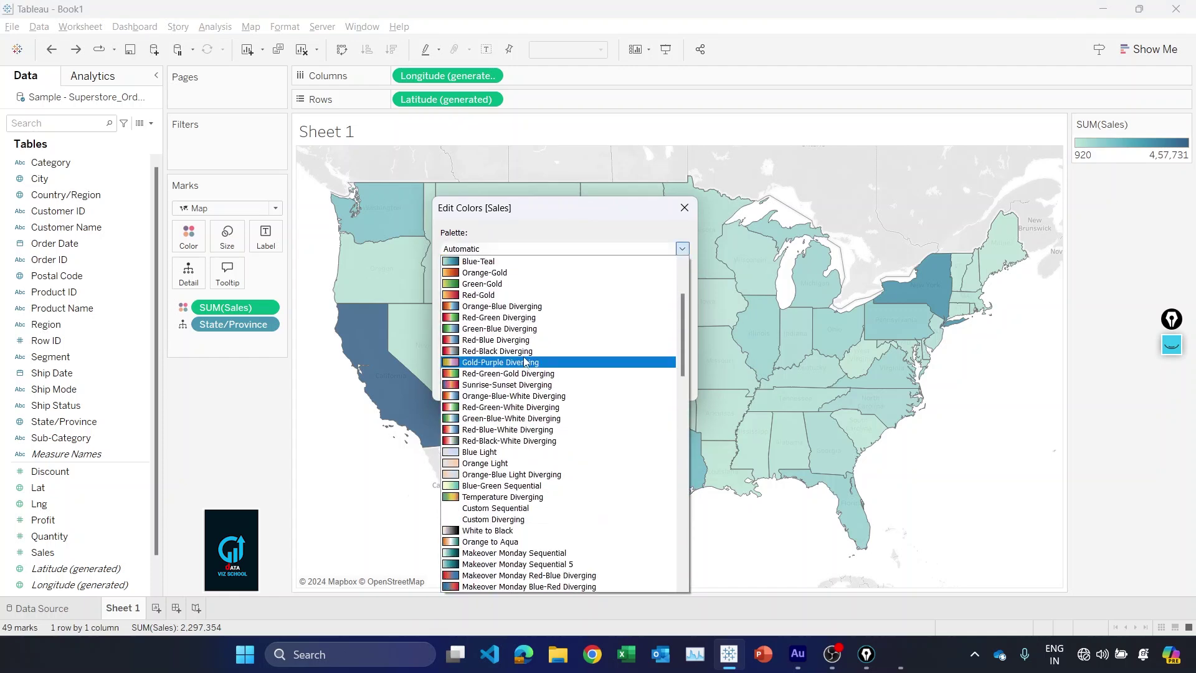
scroll(527, 362, down, 12)
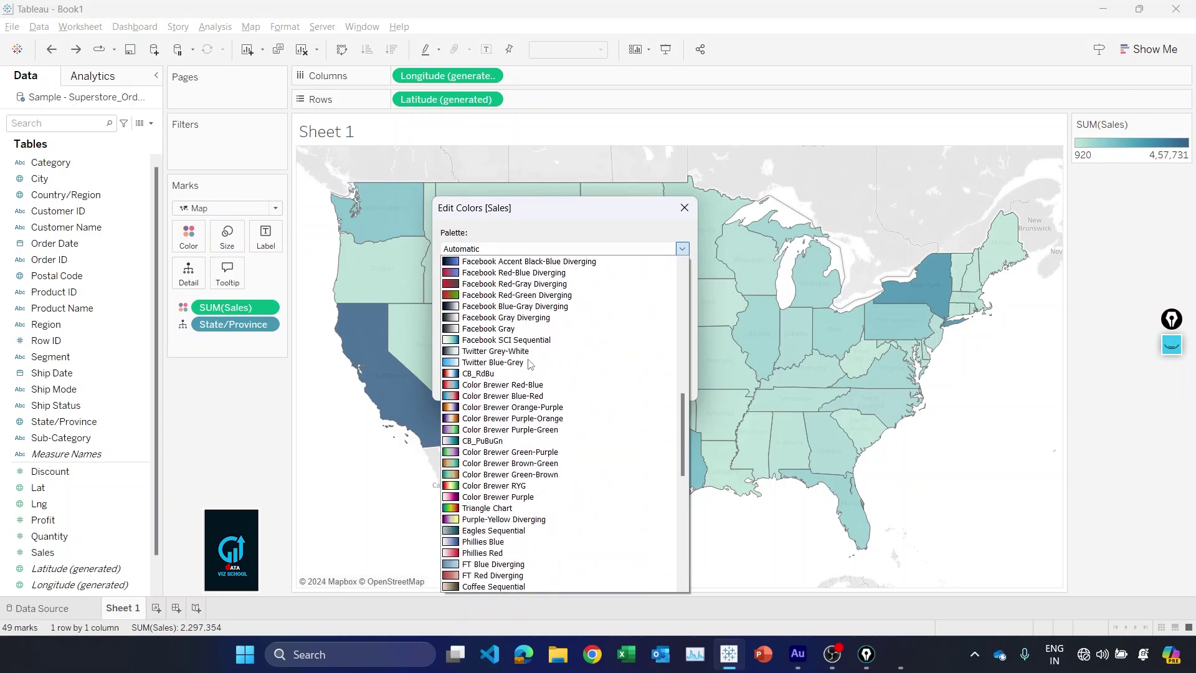
scroll(530, 364, down, 7)
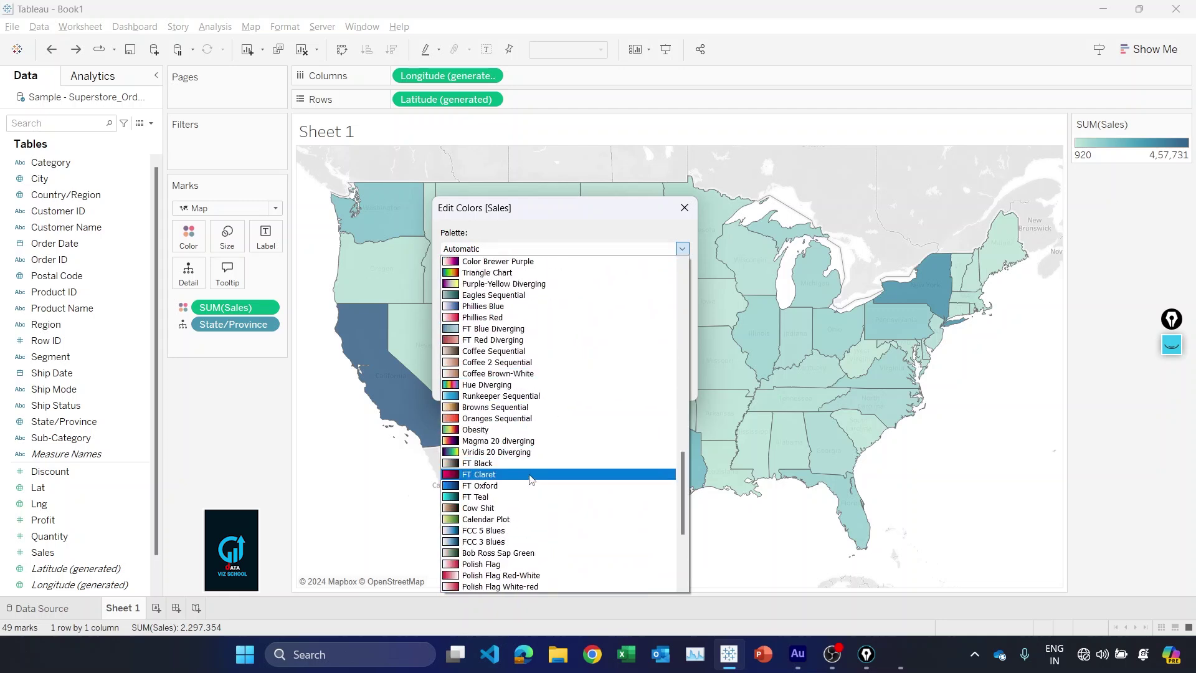
click(530, 475)
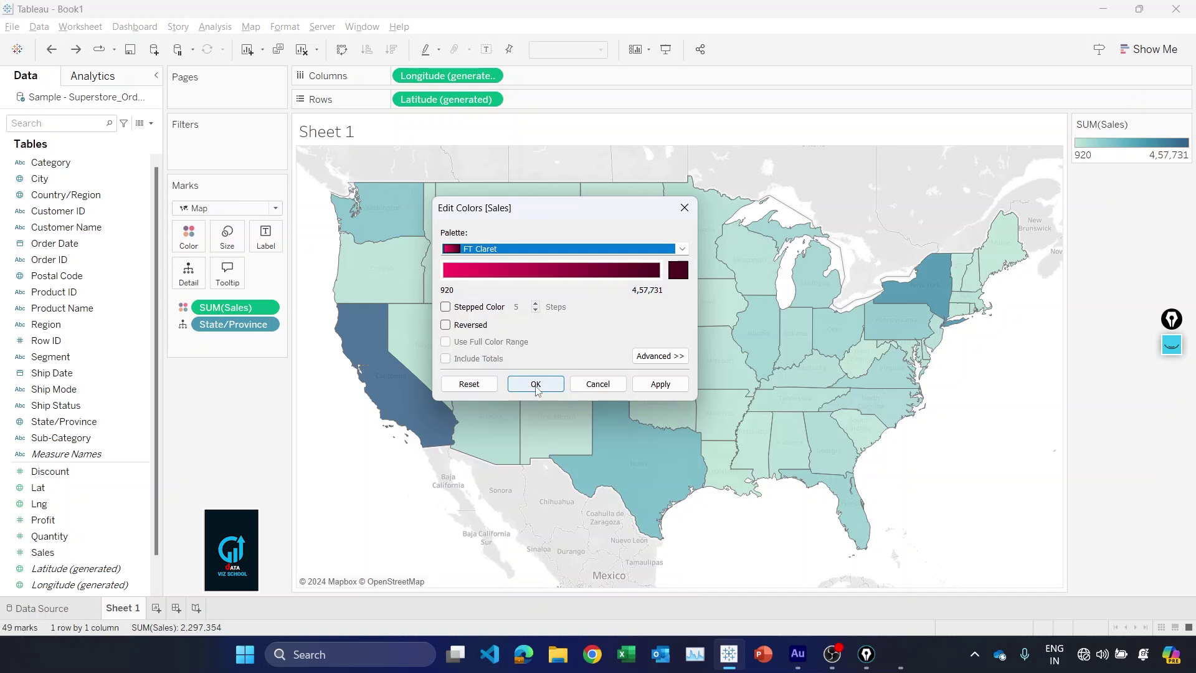
click(536, 384)
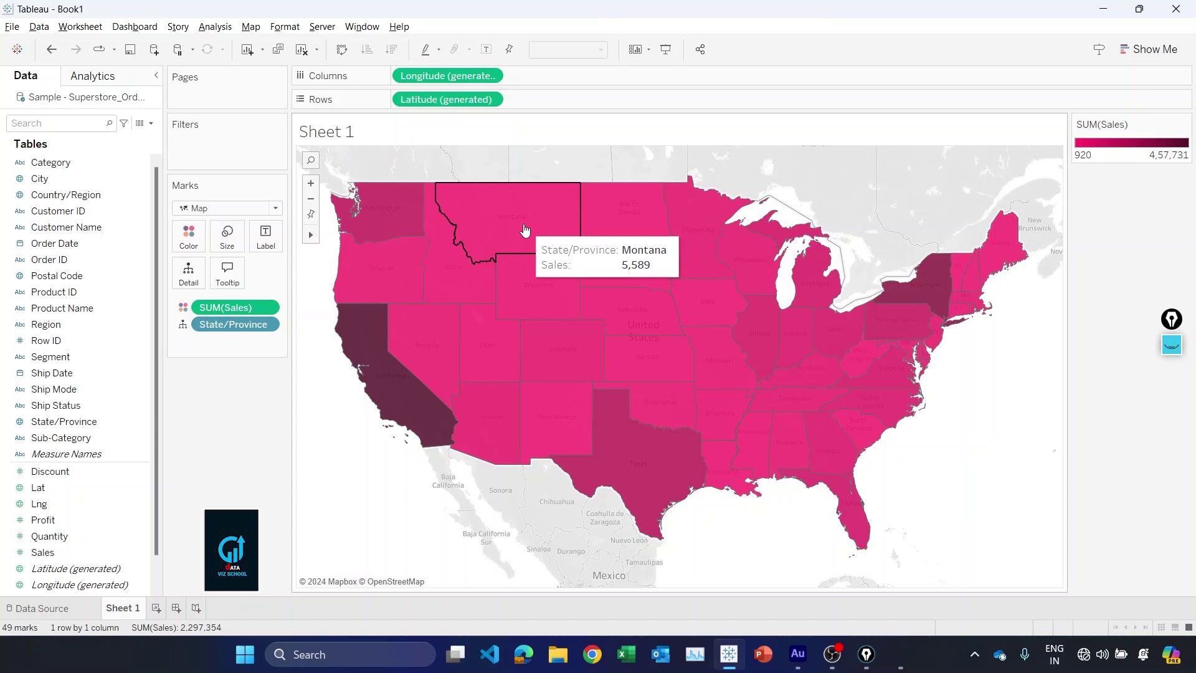
Label each state on the map with its State/Province name and Sales value
click(73, 424)
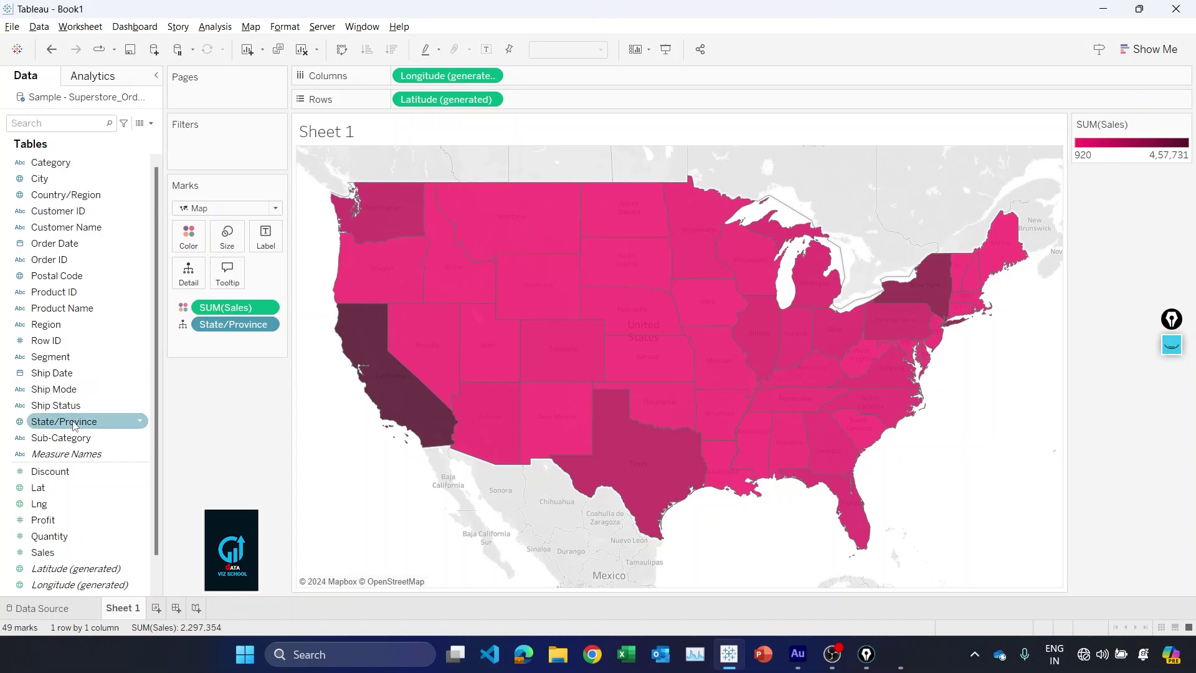
drag(72, 424, 257, 243)
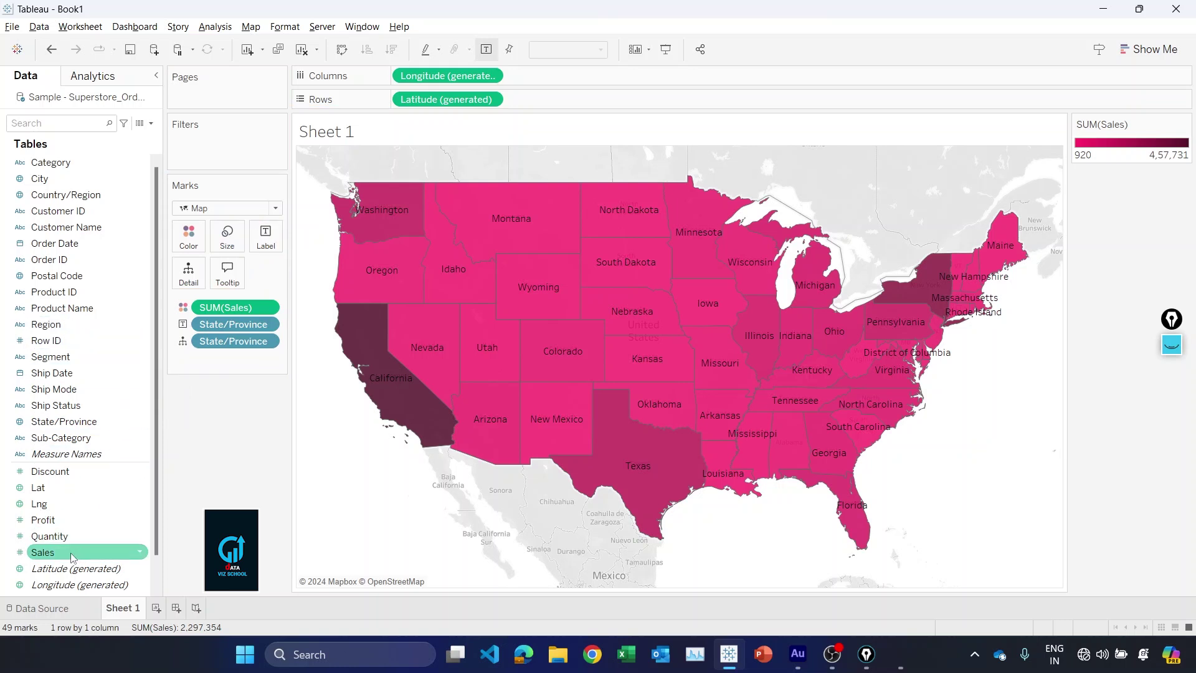
drag(74, 556, 265, 238)
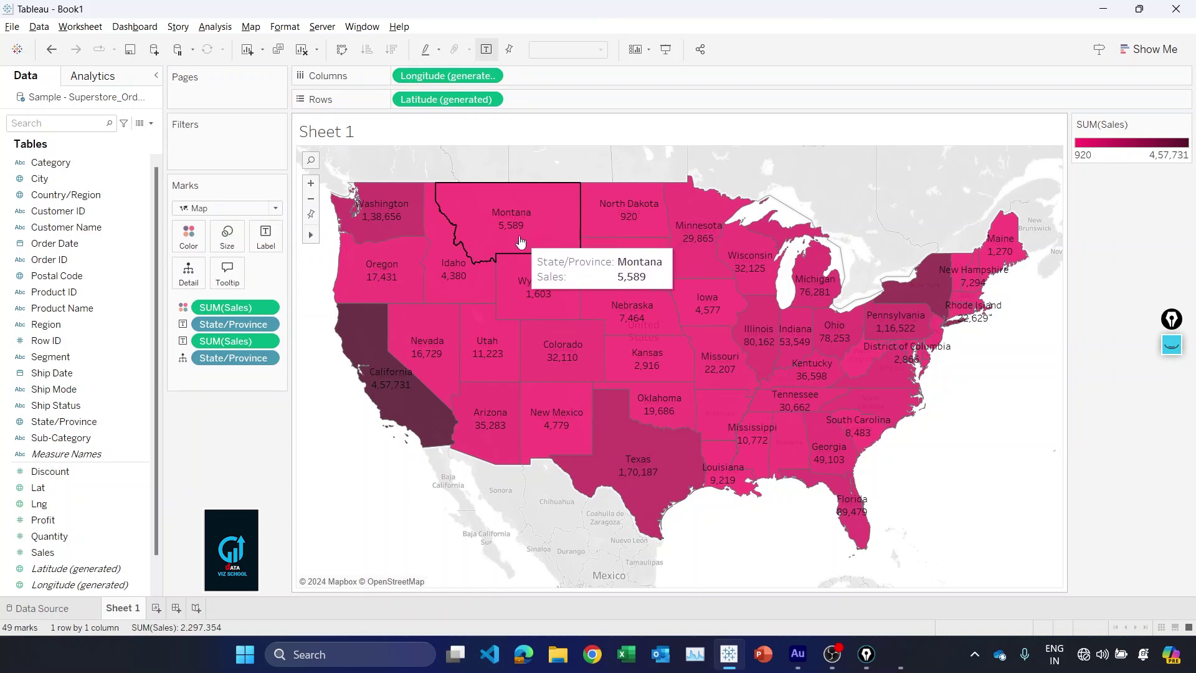
Set the map's background style to Dark in the background layers
right_click(359, 497)
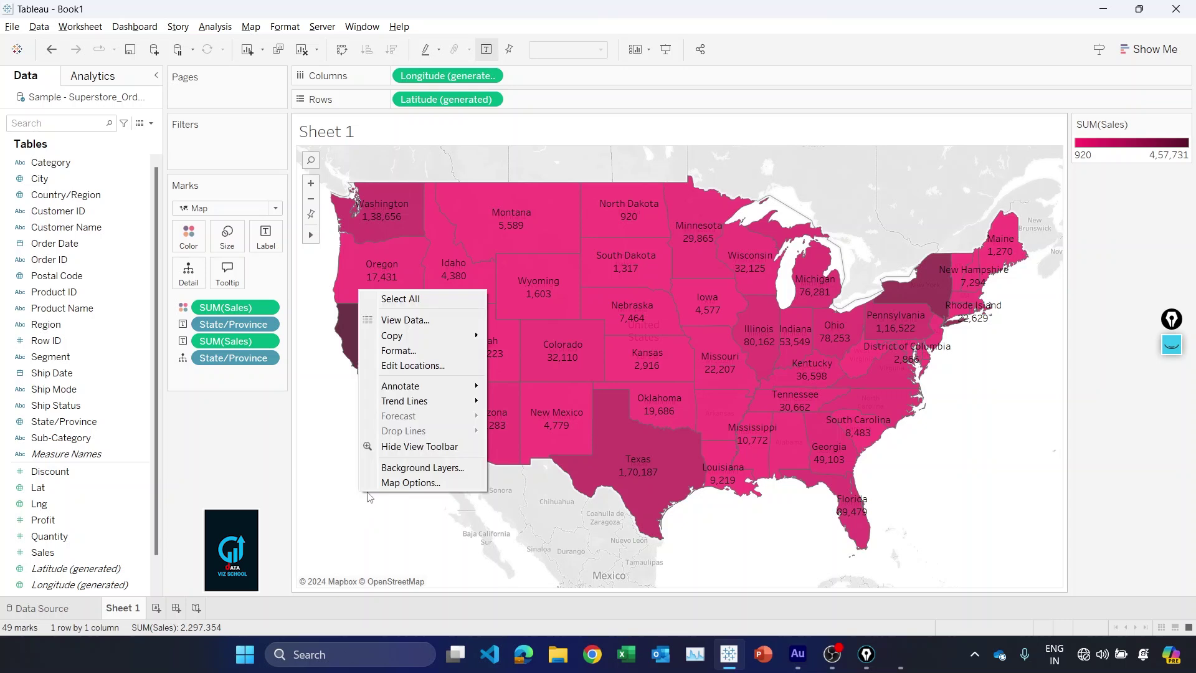
click(411, 468)
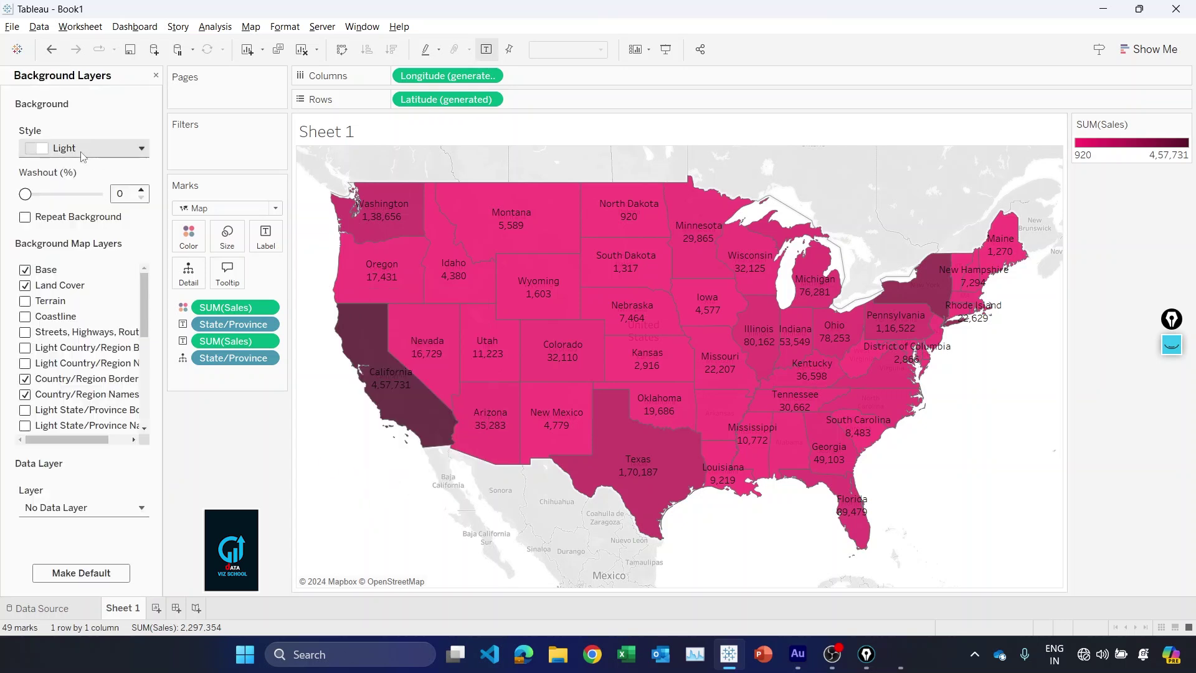
click(86, 153)
click(84, 208)
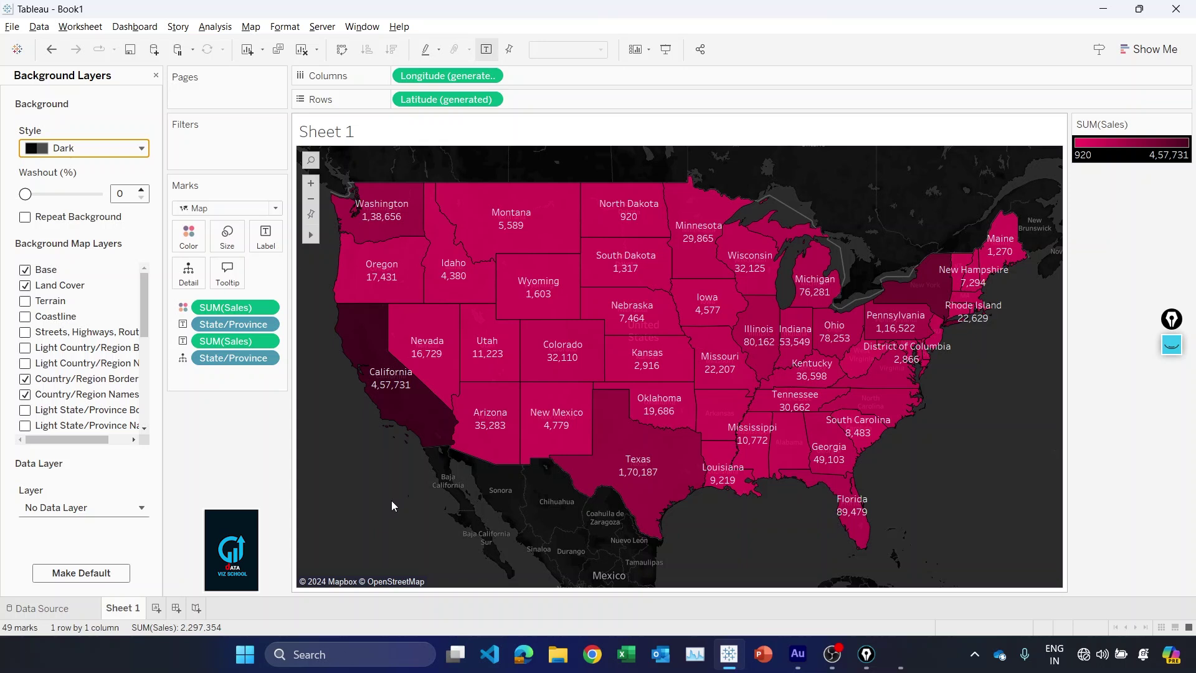
Rename Sheet 1 as "sales by state"
right_click(120, 613)
key(Escape)
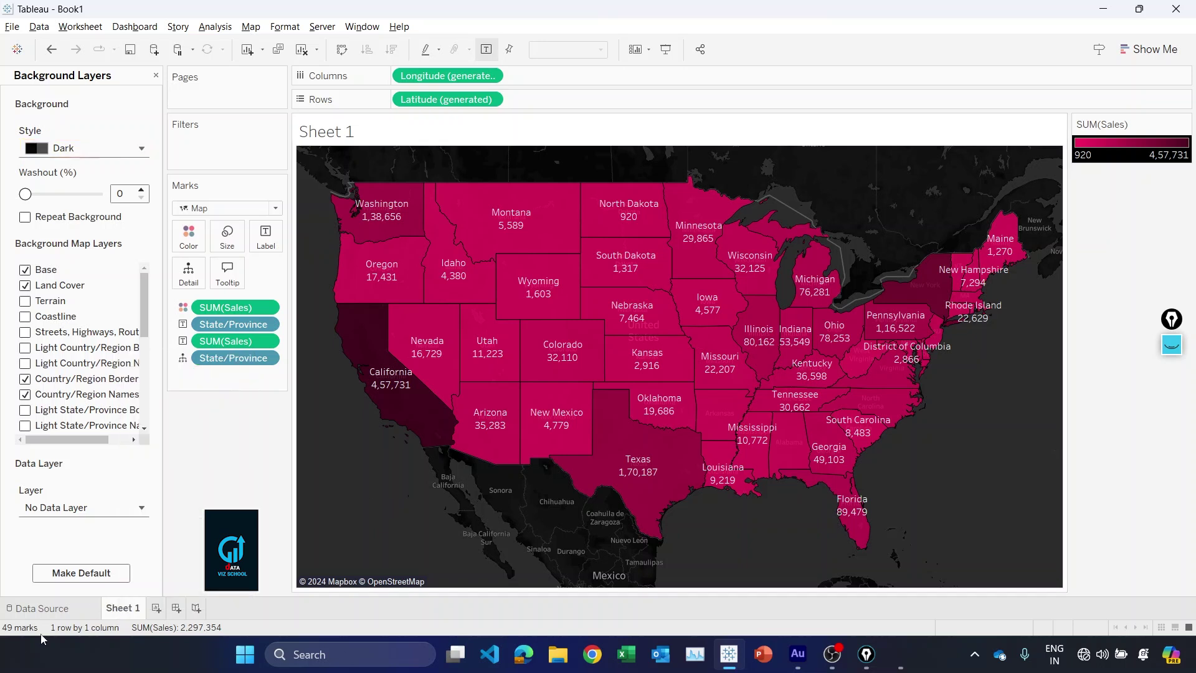
right_click(112, 615)
click(181, 442)
text(sales by state)
key(Return)
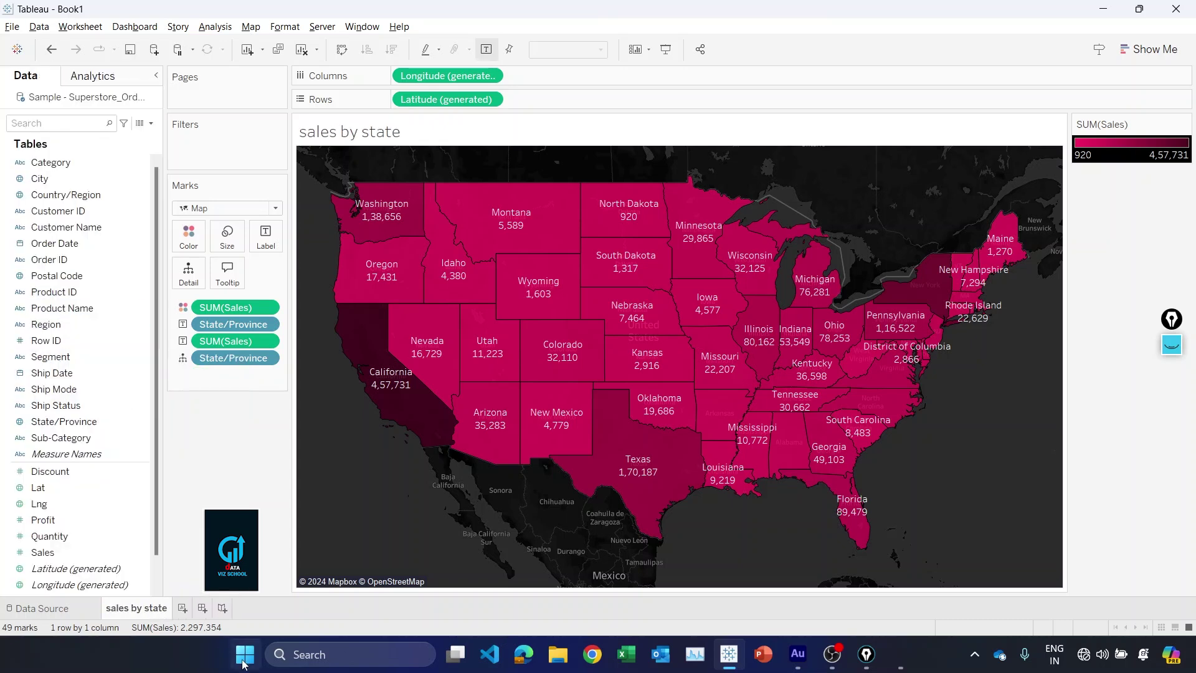
Add a new worksheet and plot the sum of Sales by month of Order Date, with months as columns
click(182, 609)
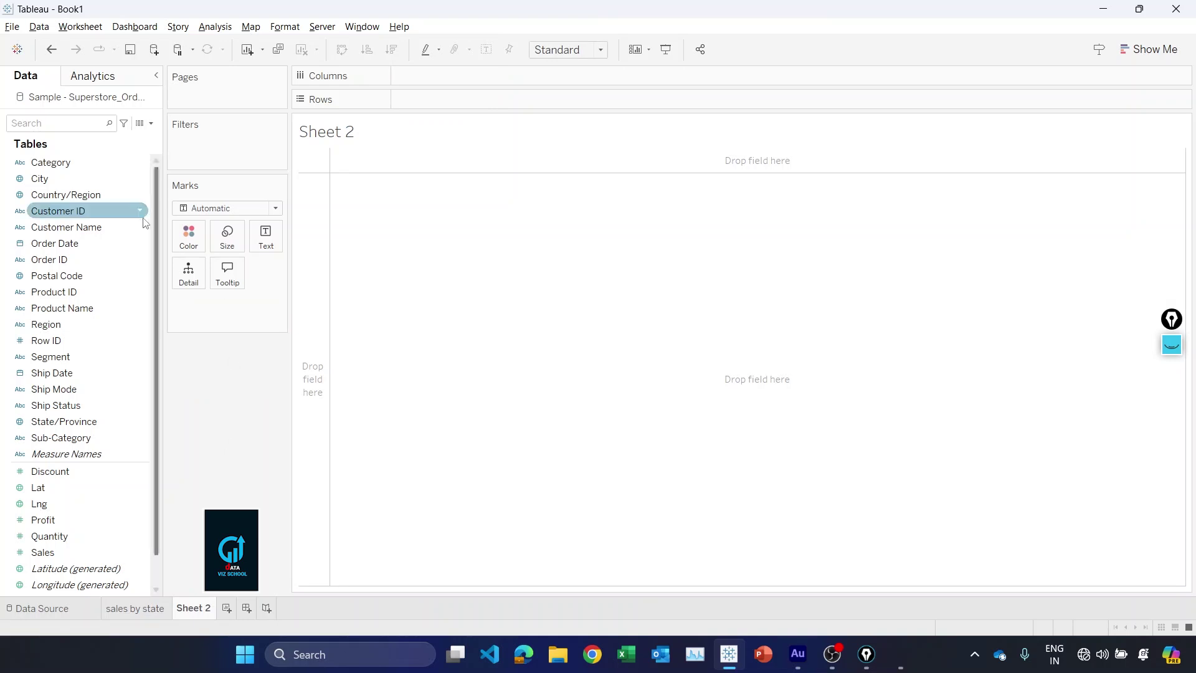
drag(55, 243, 468, 81)
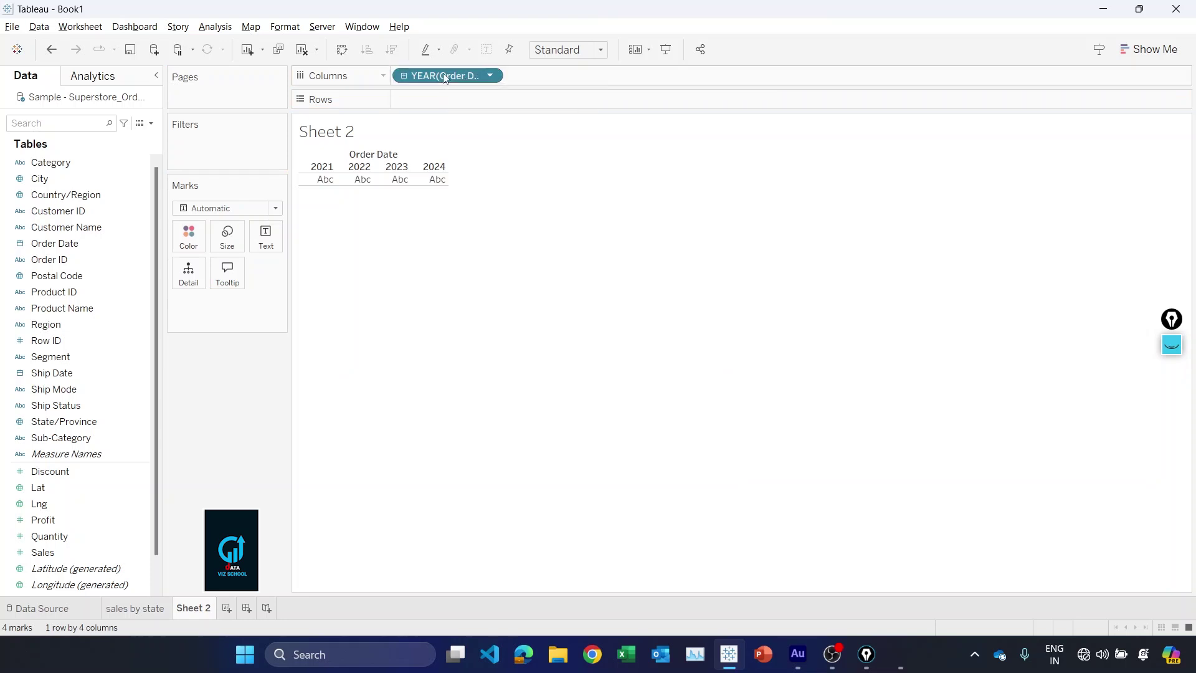
right_click(444, 77)
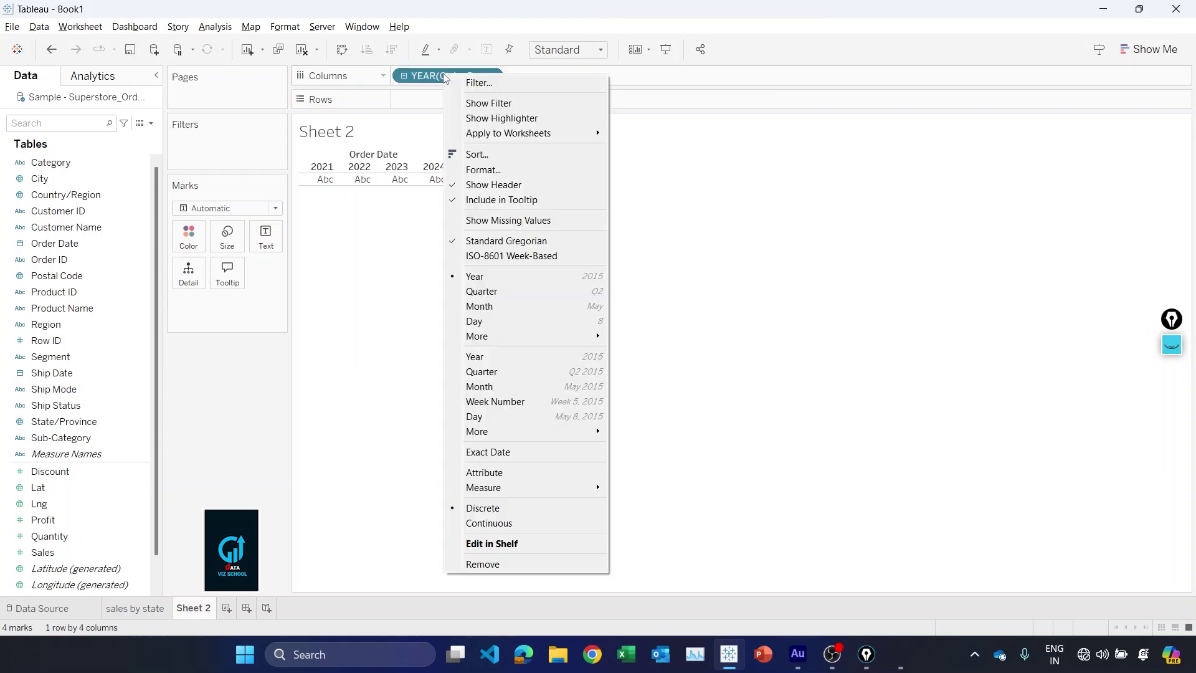
click(495, 310)
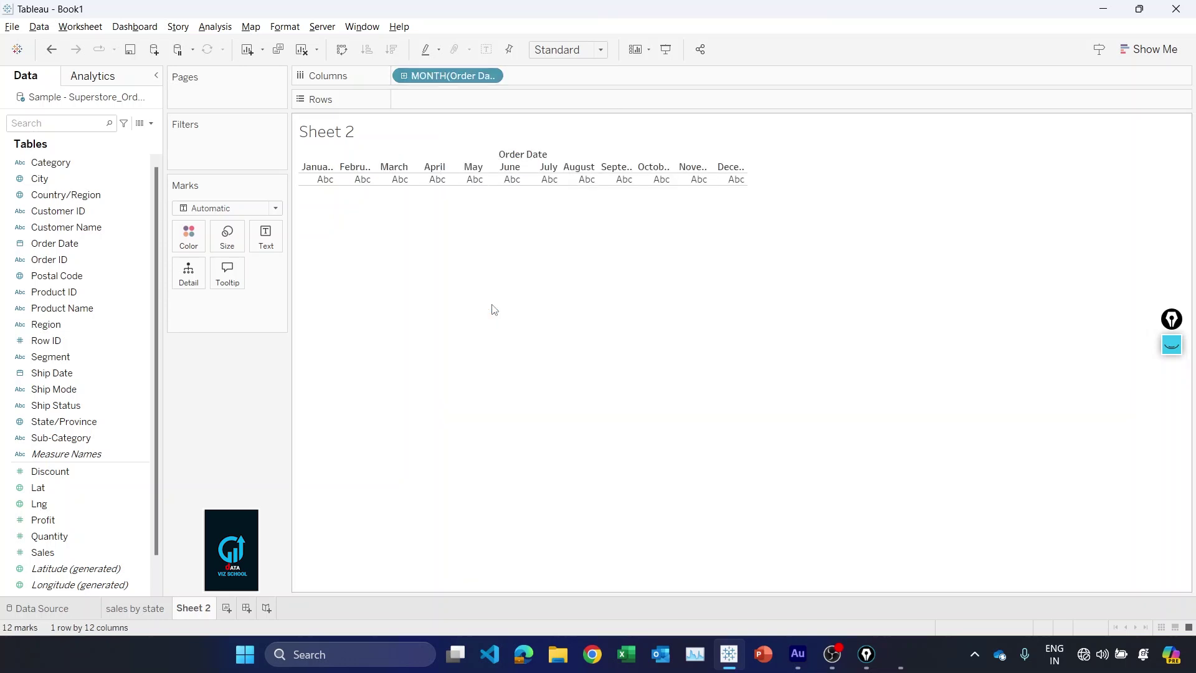
mouse_move(75, 553)
mouse_down()
mouse_move(398, 121)
mouse_move(446, 94)
mouse_move(469, 100)
mouse_up()
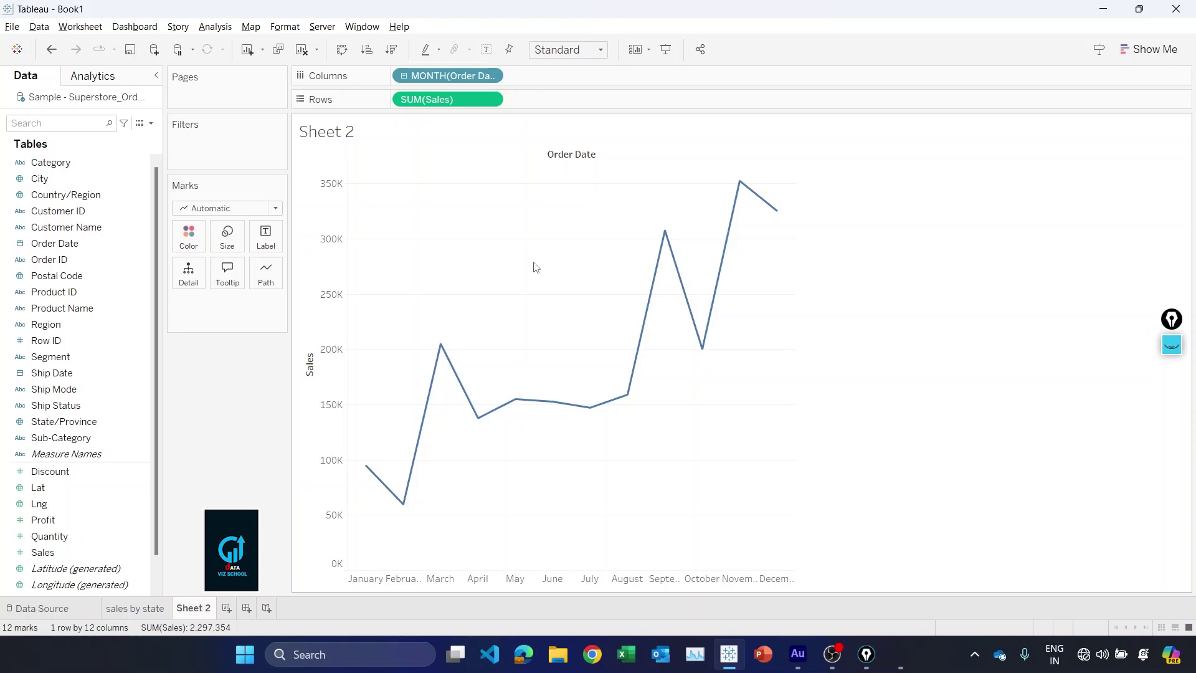
Change the monthly sales line to a bar chart and fit it to Entire View
click(237, 211)
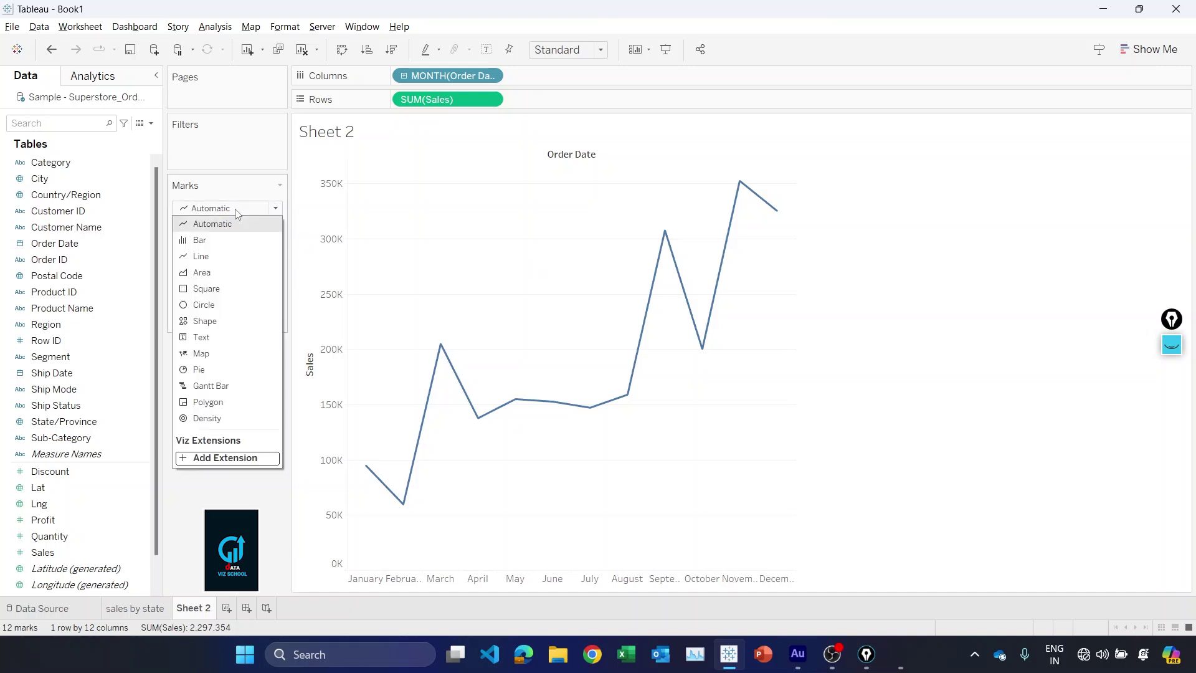
click(228, 241)
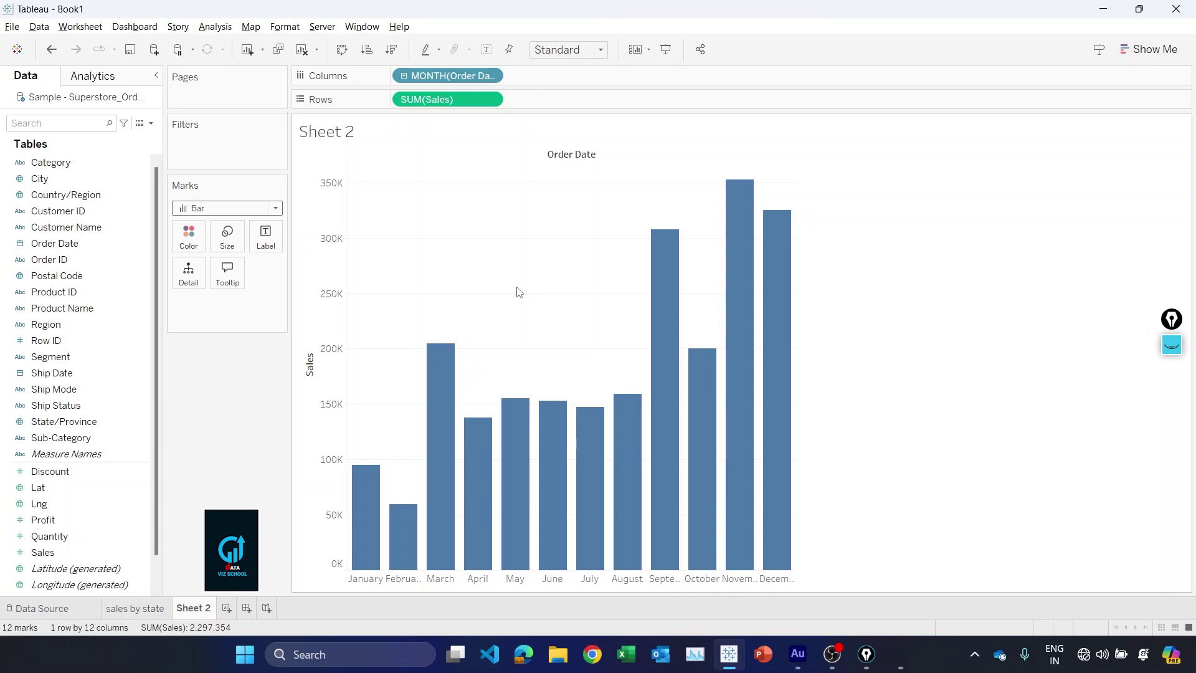
click(602, 54)
key(Escape)
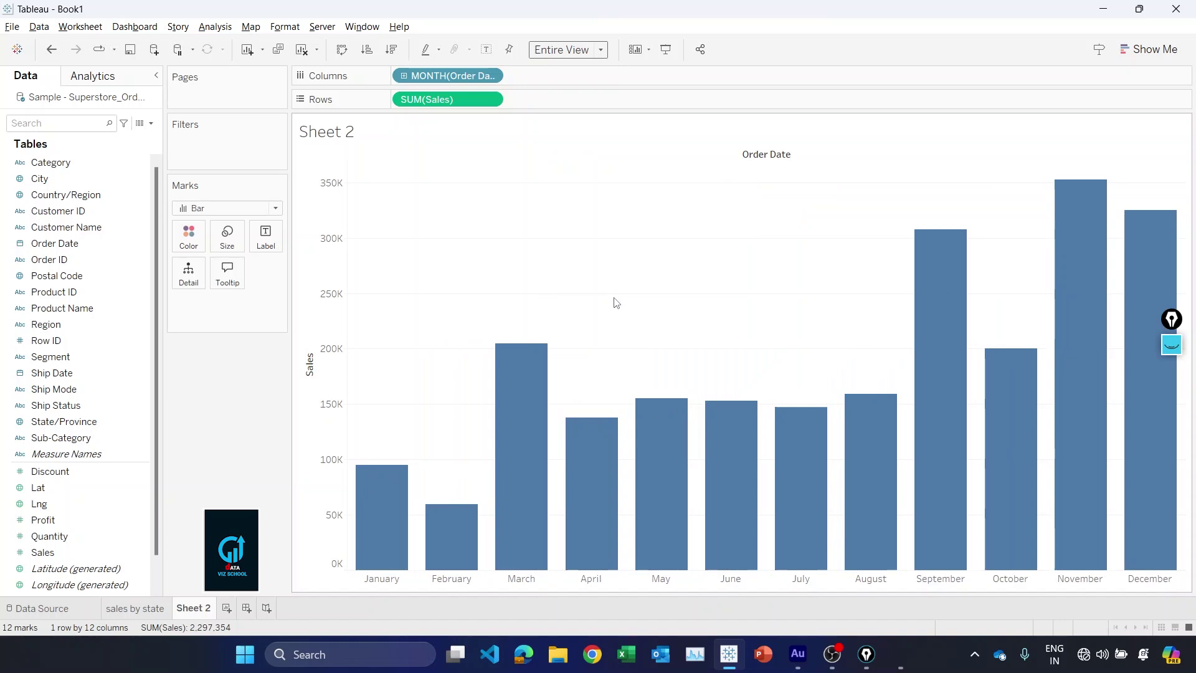
Hide the Order Date column field label and the Sales axis header
right_click(756, 158)
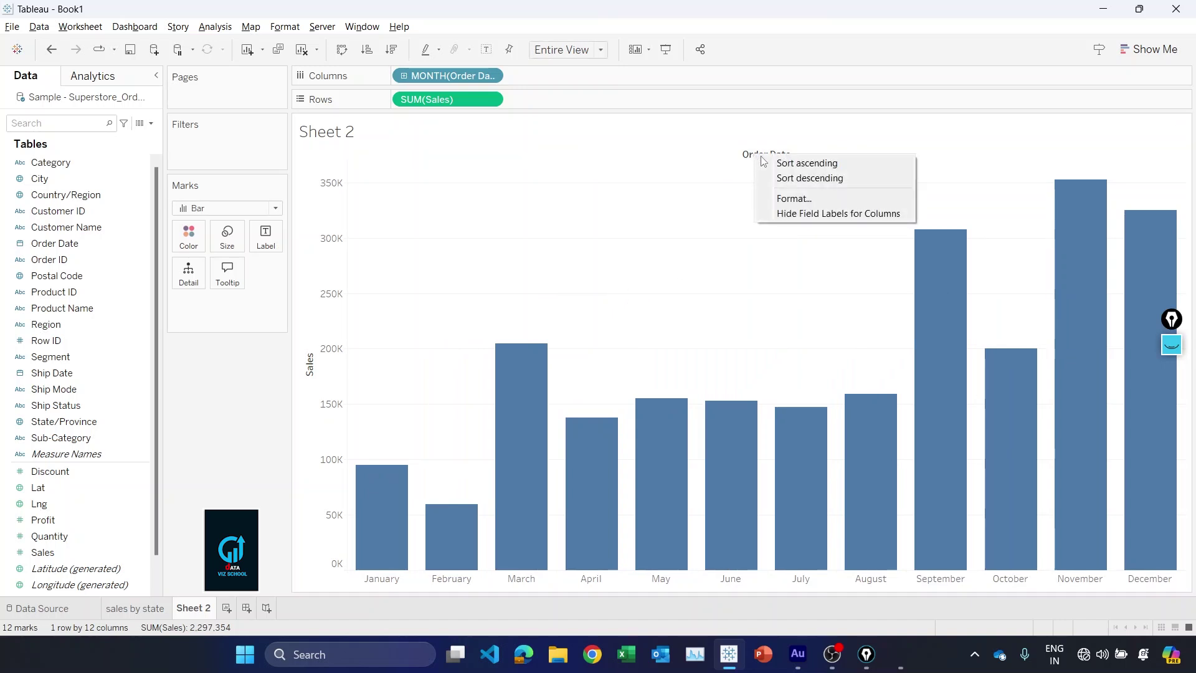
click(809, 213)
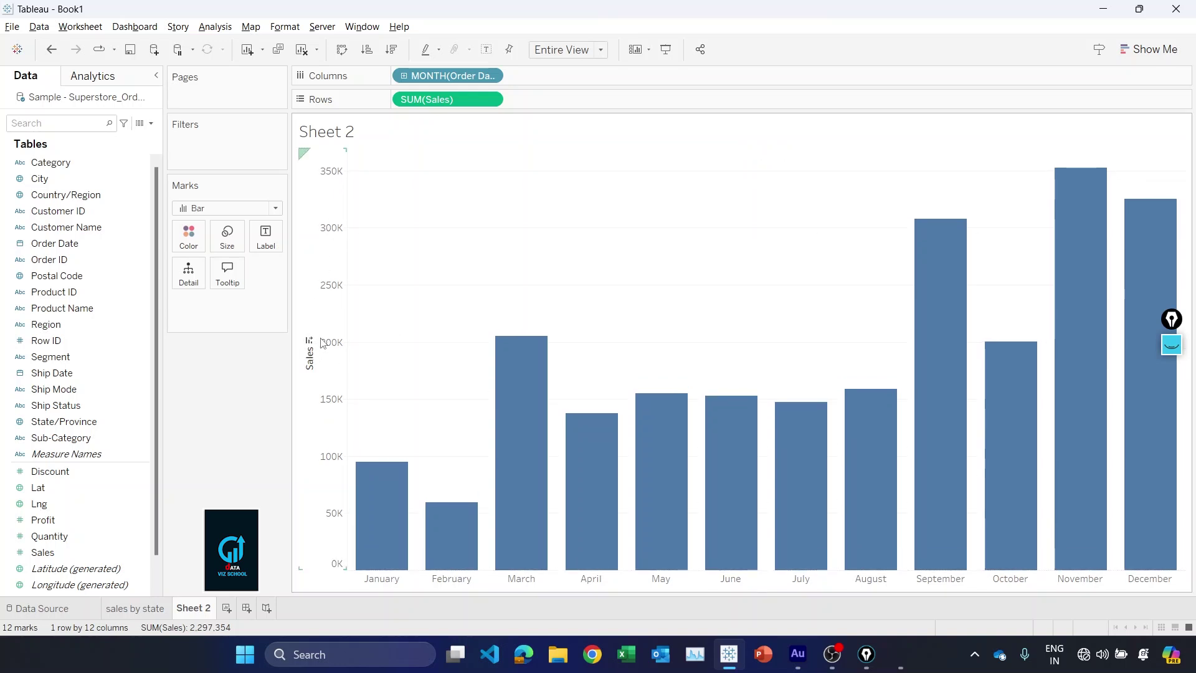
click(325, 292)
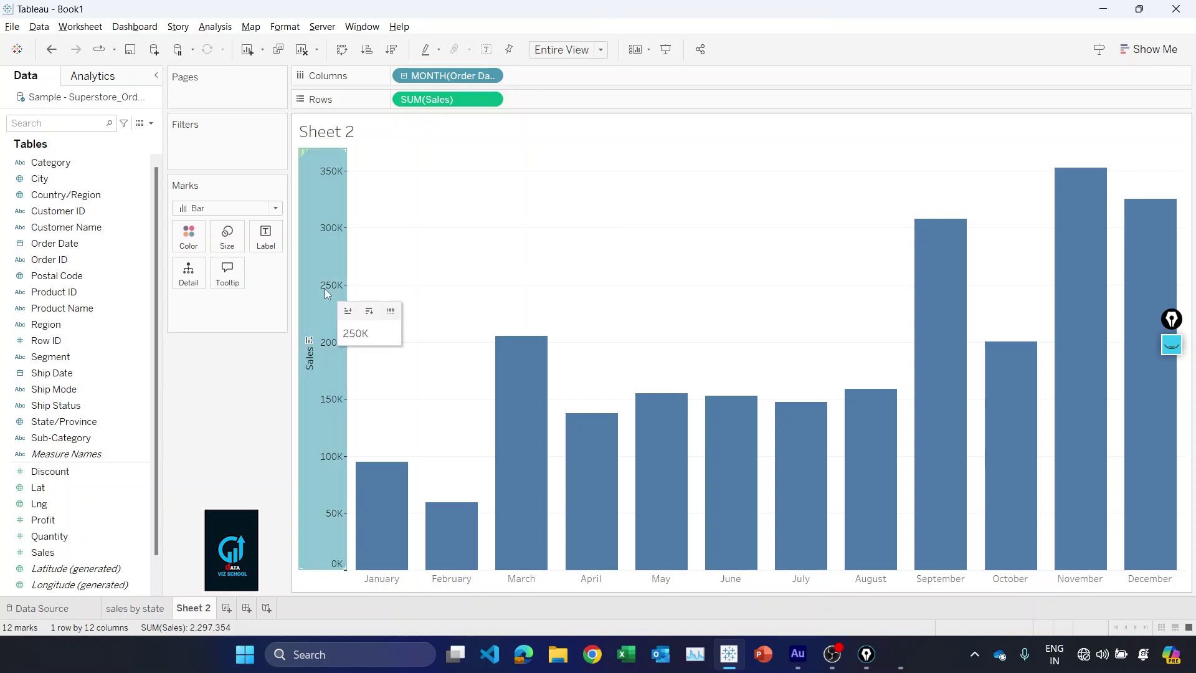
right_click(325, 291)
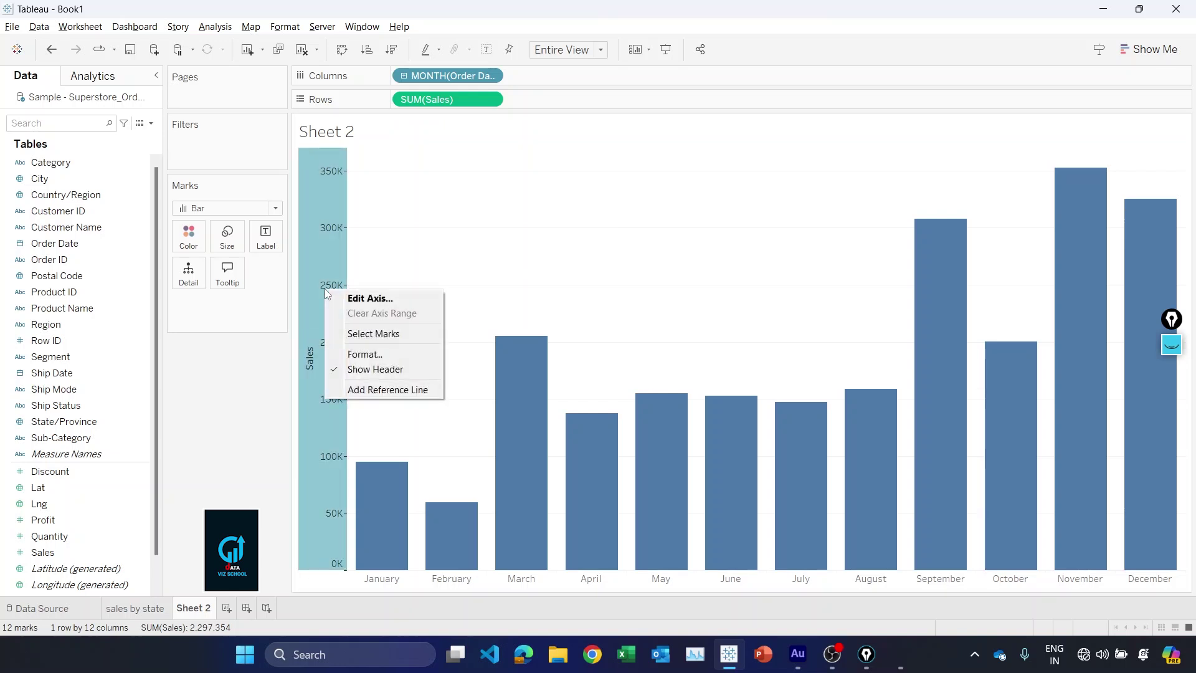
click(371, 372)
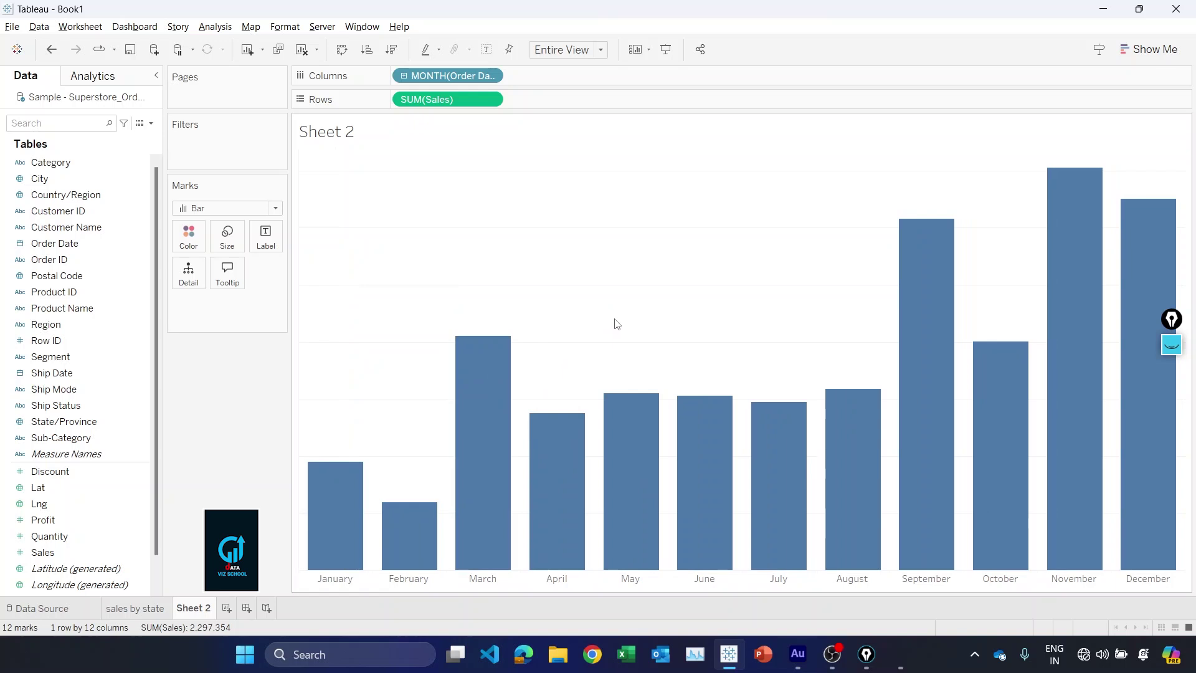
Colour the monthly sales bars red
click(188, 242)
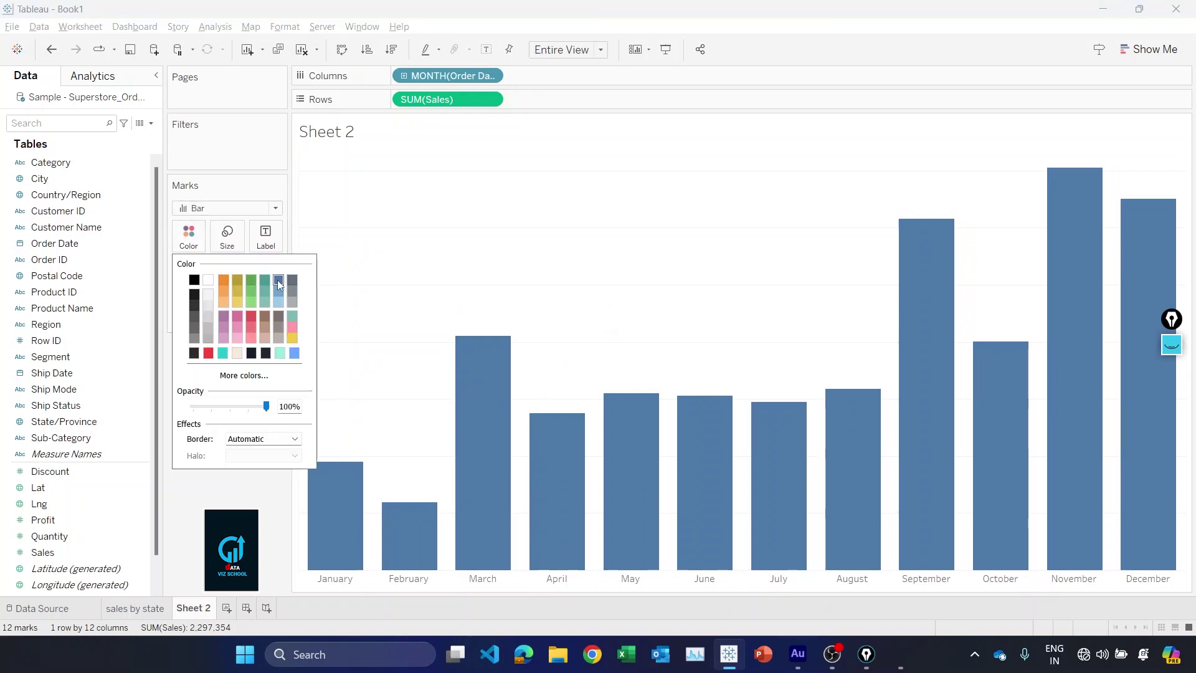
click(209, 353)
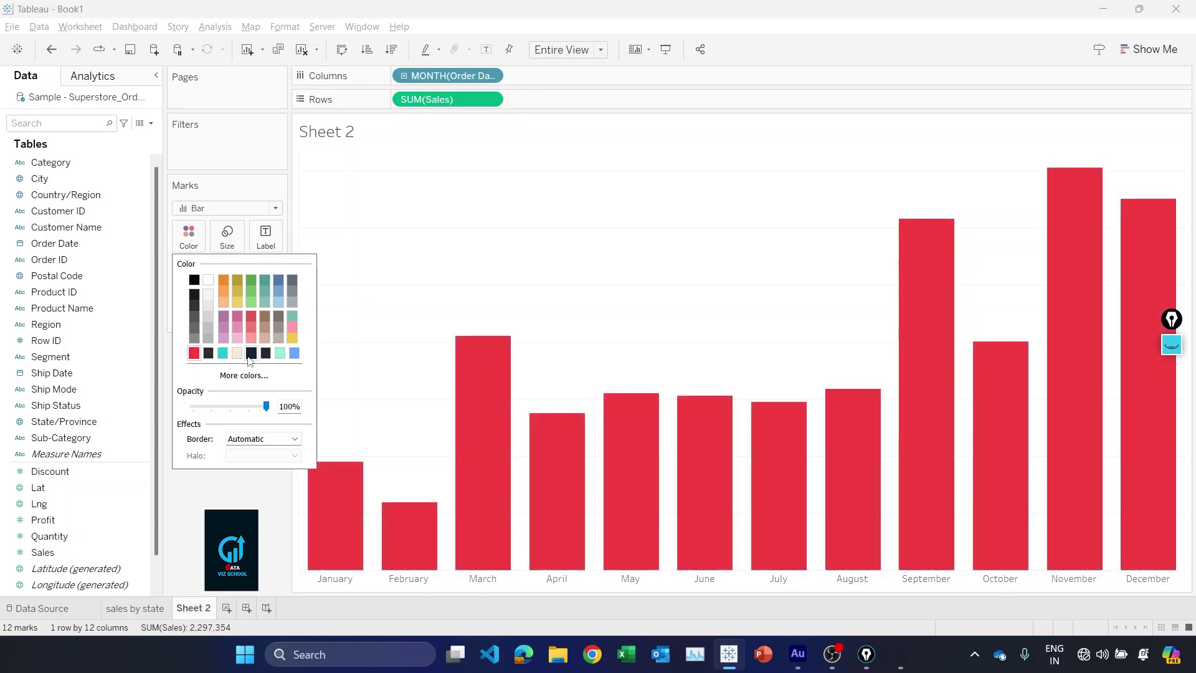
click(661, 331)
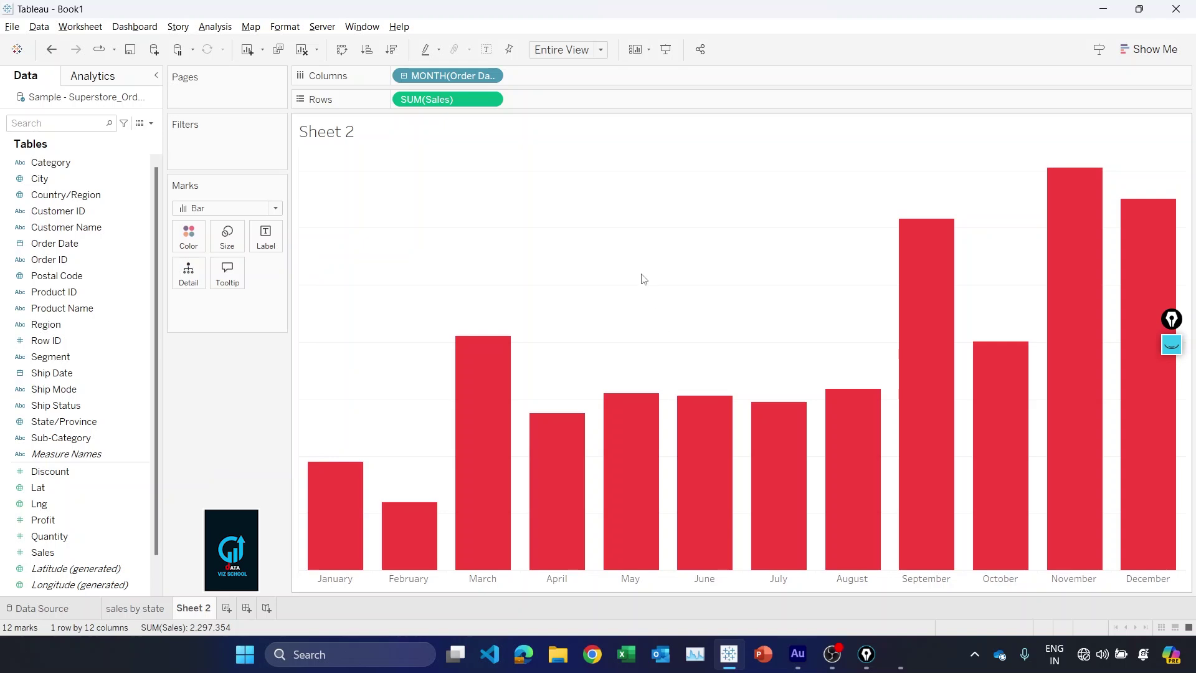
Set the worksheet's default shading to dark grey for the whole sheet
right_click(603, 243)
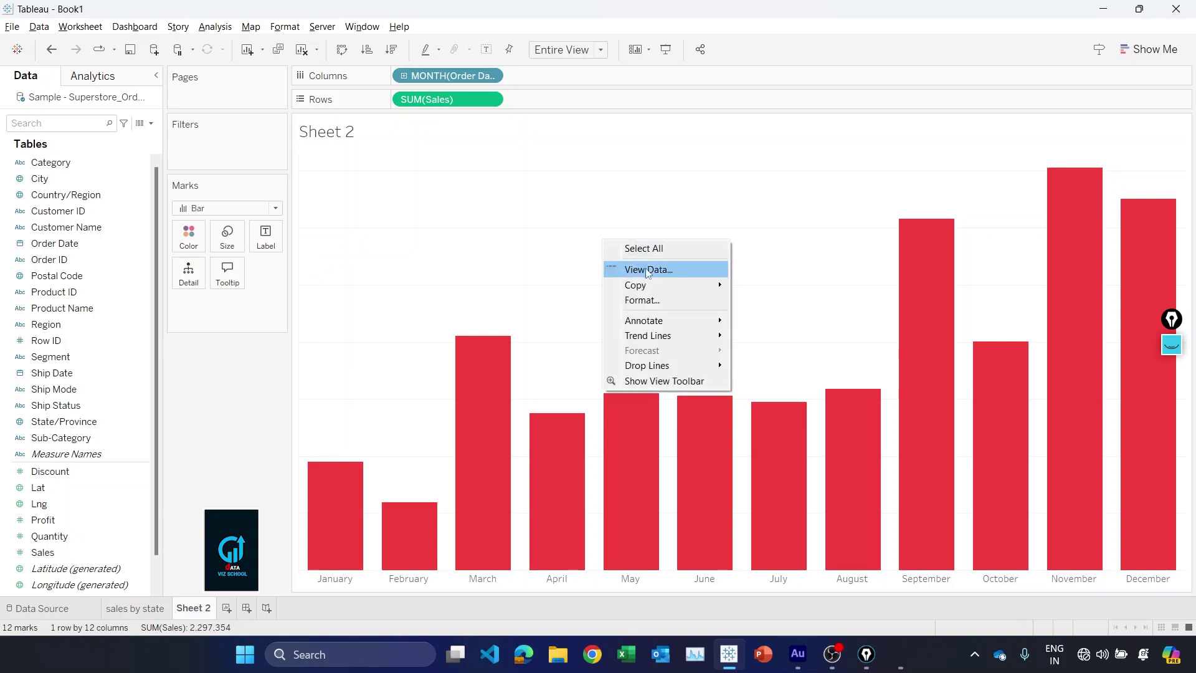
click(654, 300)
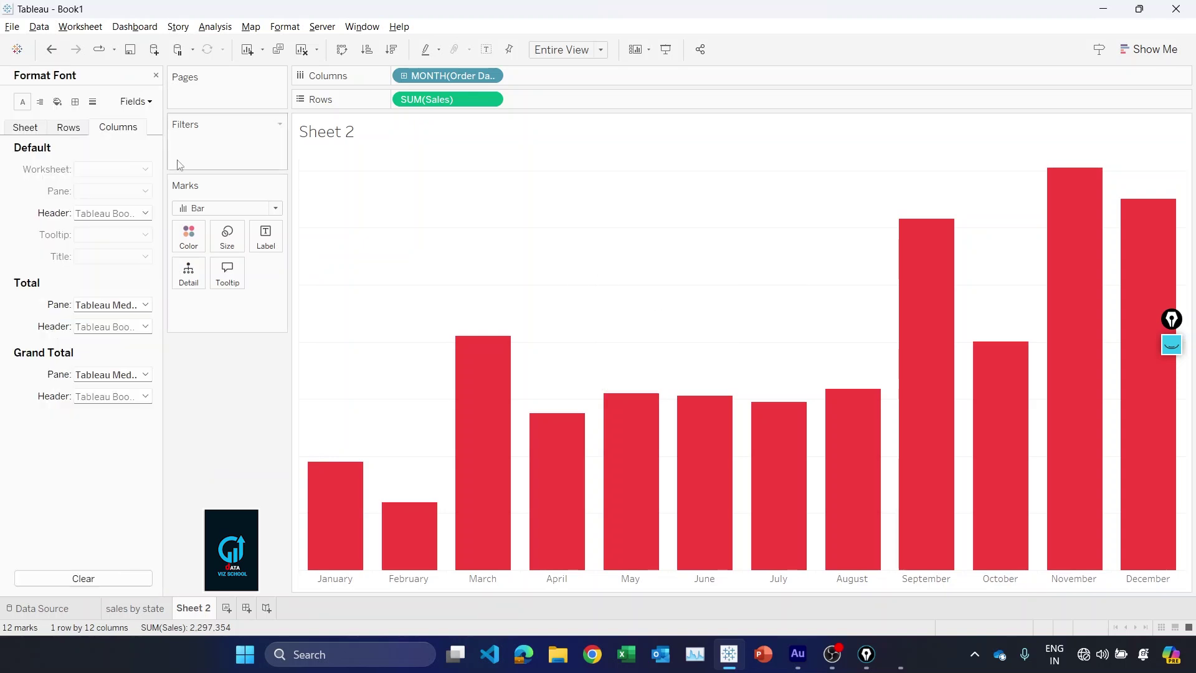
click(57, 103)
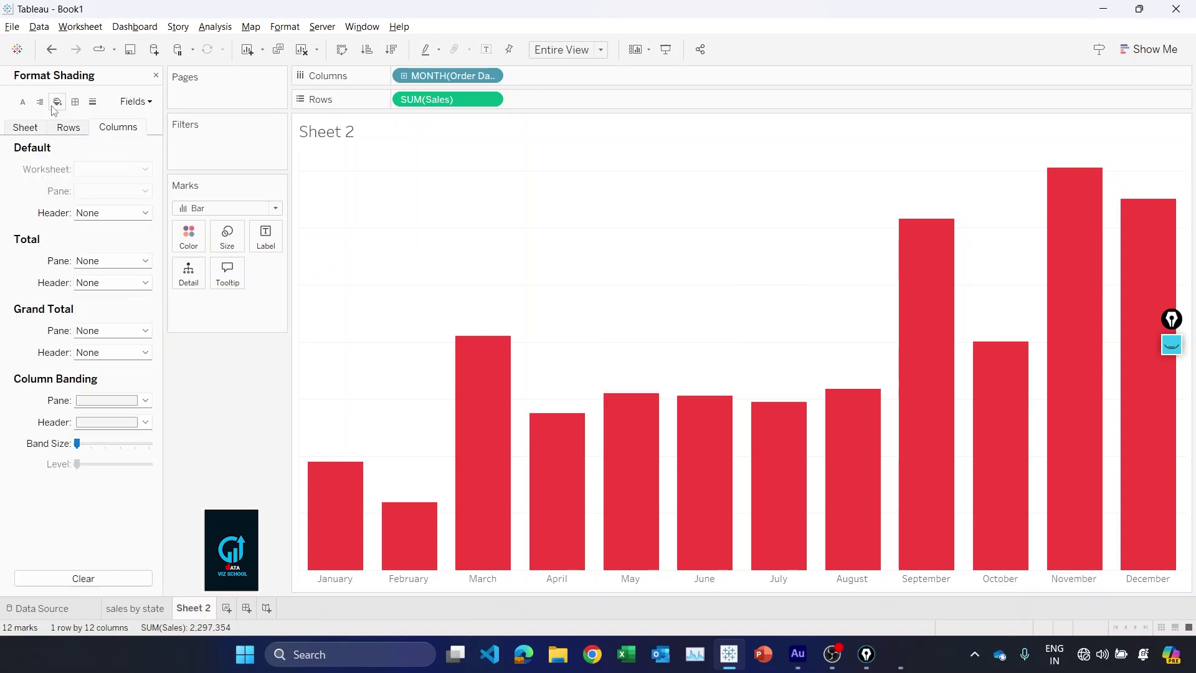
click(29, 130)
click(99, 170)
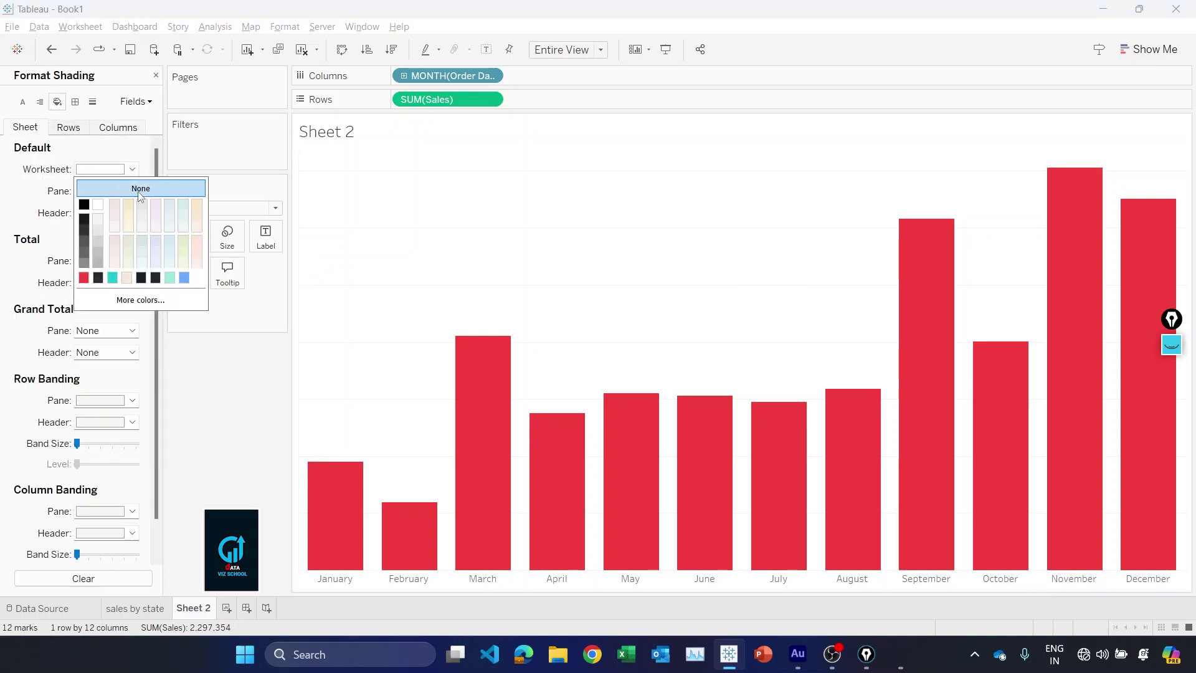
click(98, 277)
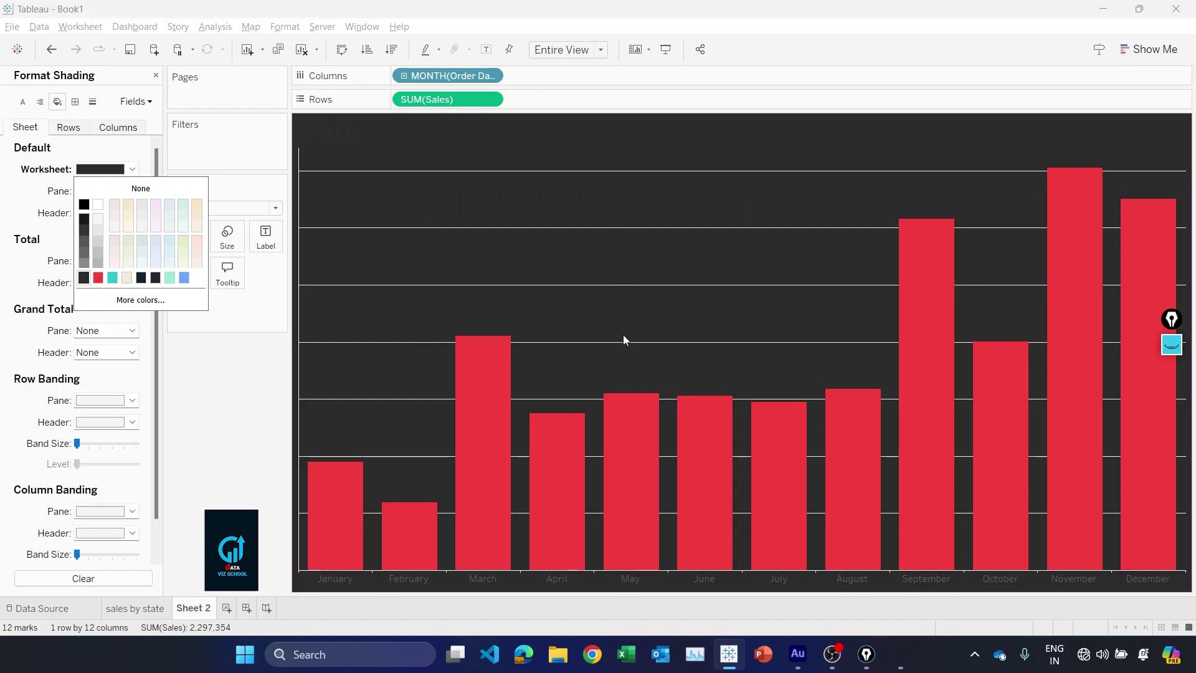
click(609, 188)
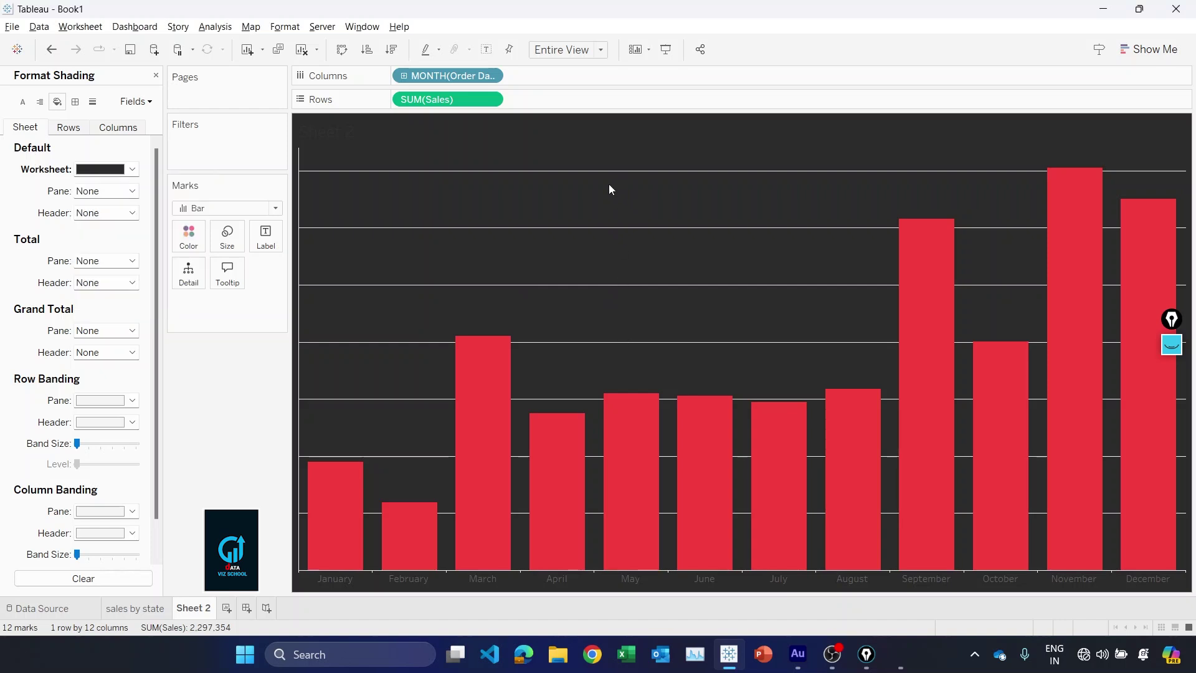
Set the row grid lines of the bar chart to None
click(92, 101)
click(66, 131)
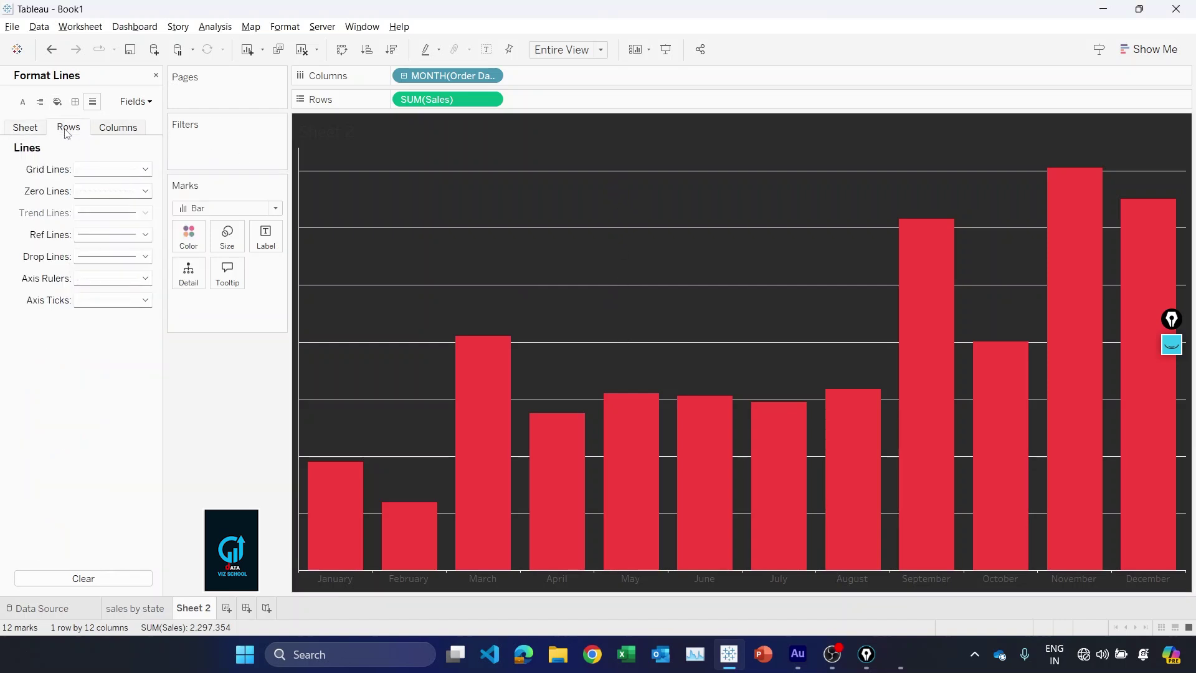
click(104, 170)
click(118, 189)
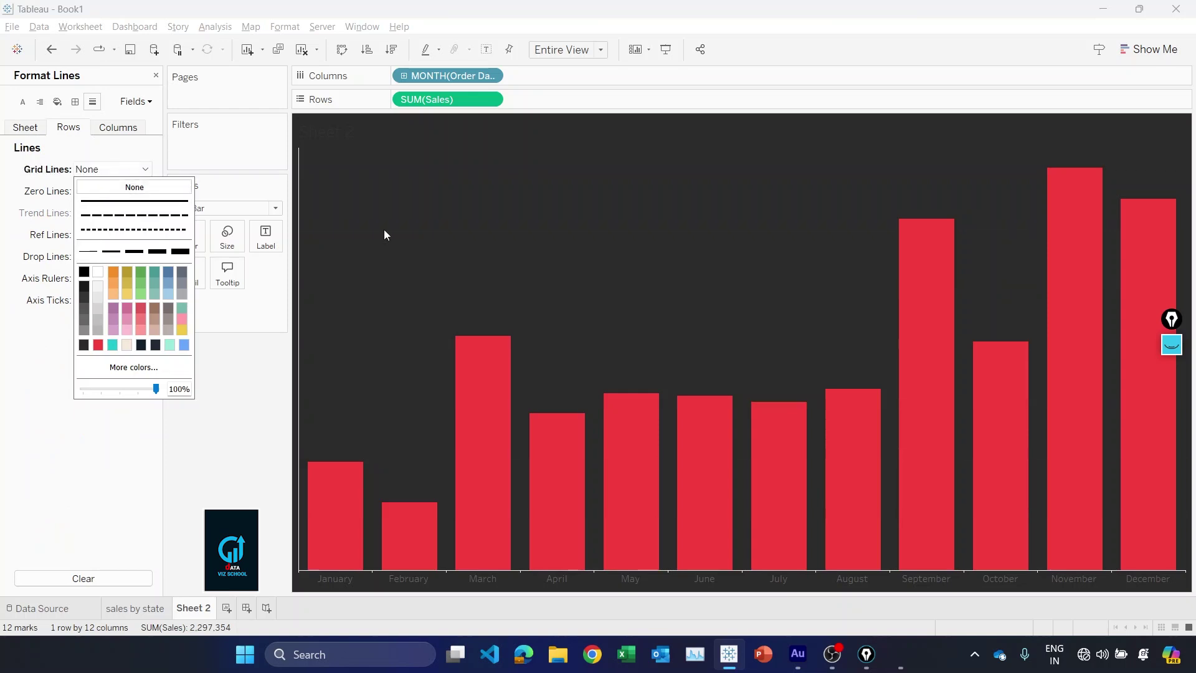
click(622, 247)
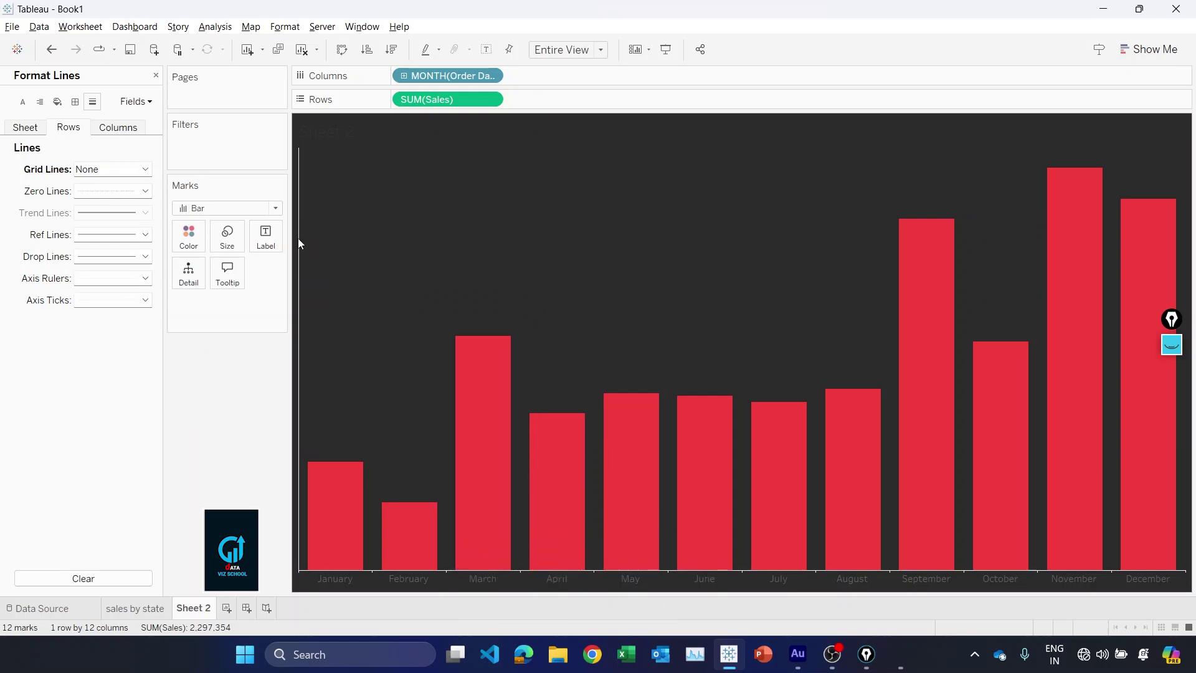
Set the axis rulers to None for both rows and columns
click(95, 279)
click(109, 297)
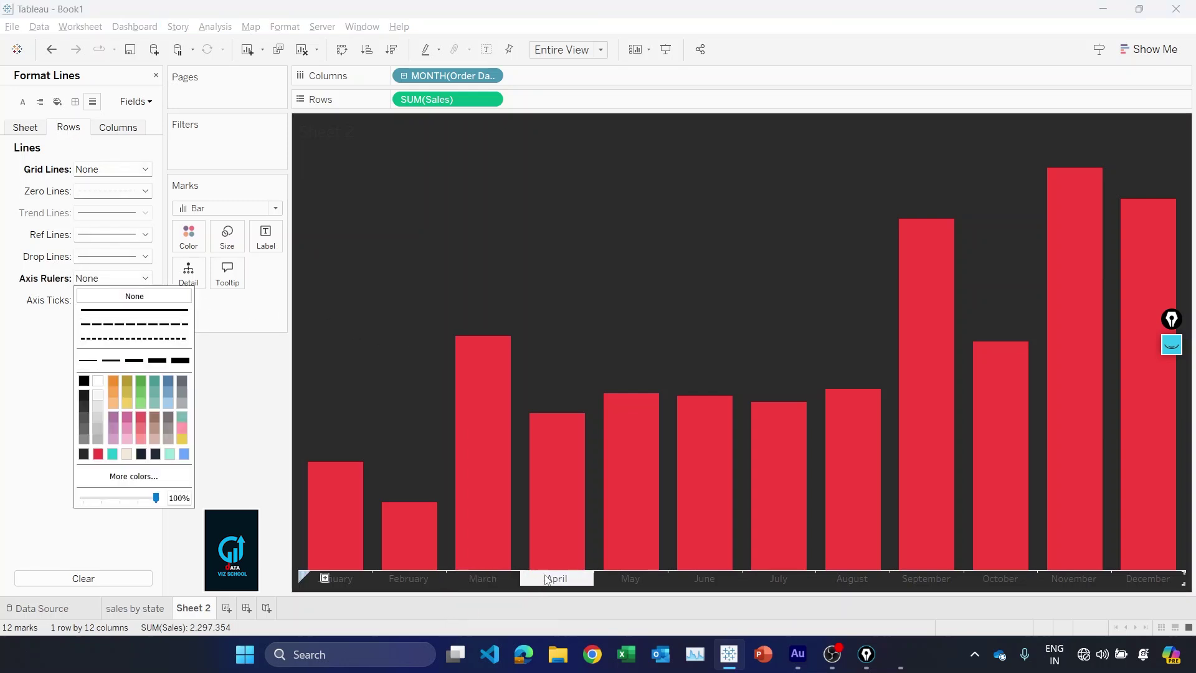
click(117, 128)
click(99, 281)
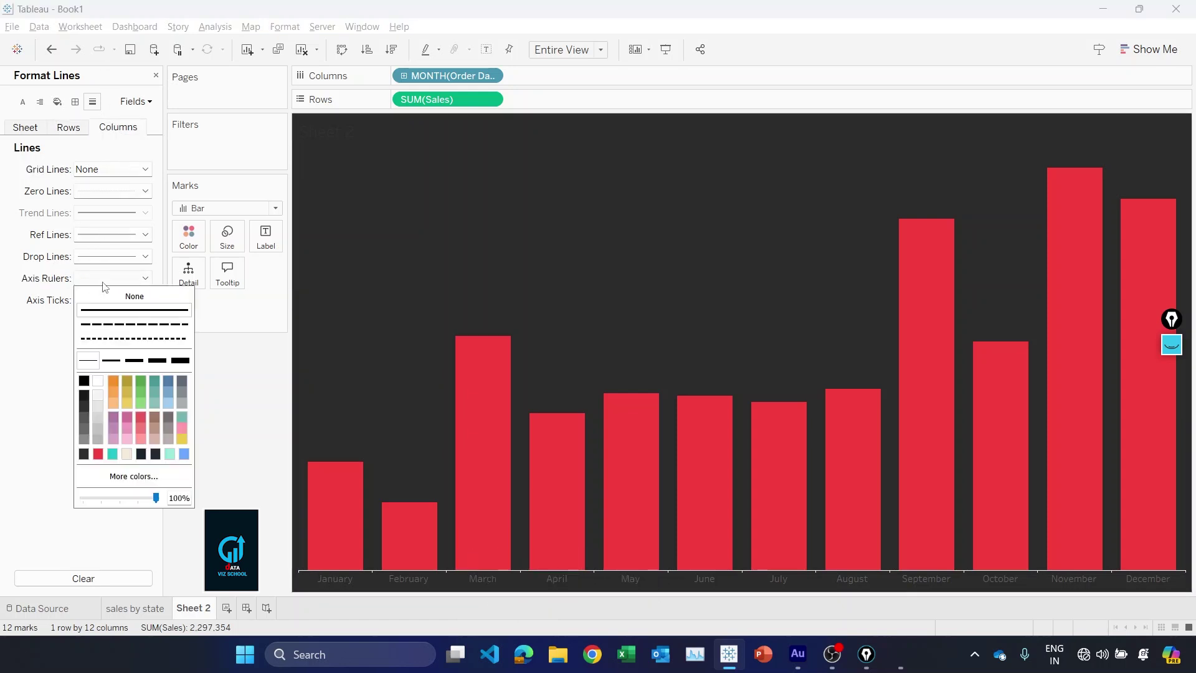
click(109, 298)
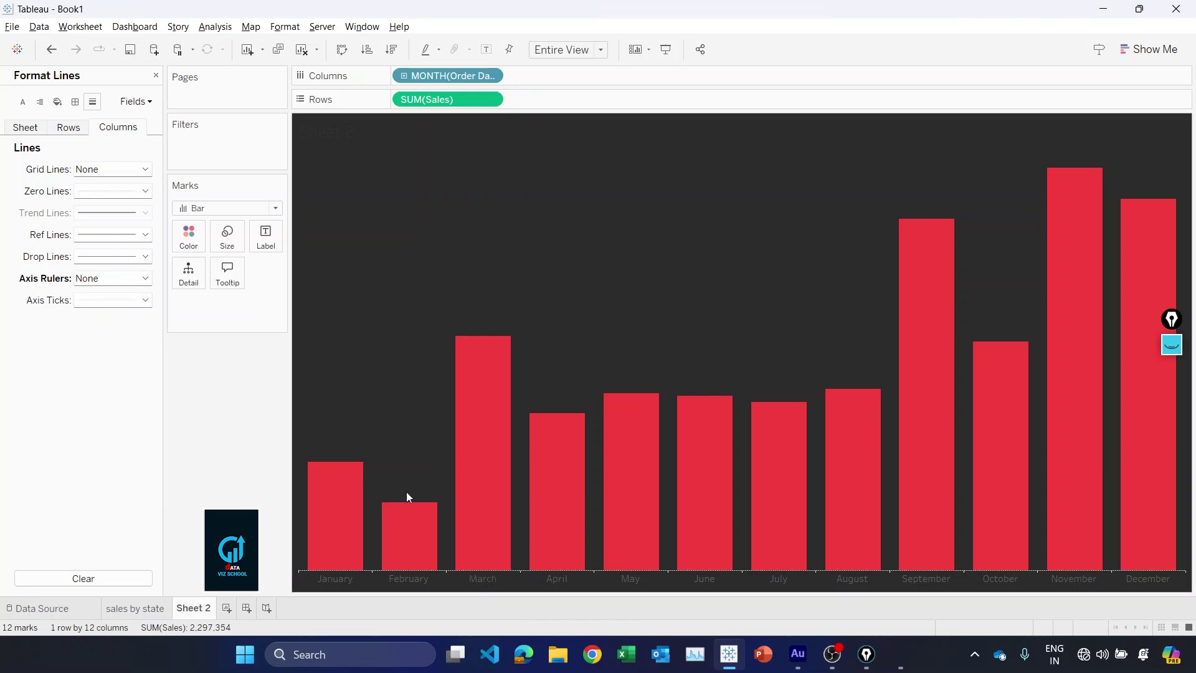
Format the month header labels in bold white Trebuchet MS
right_click(405, 580)
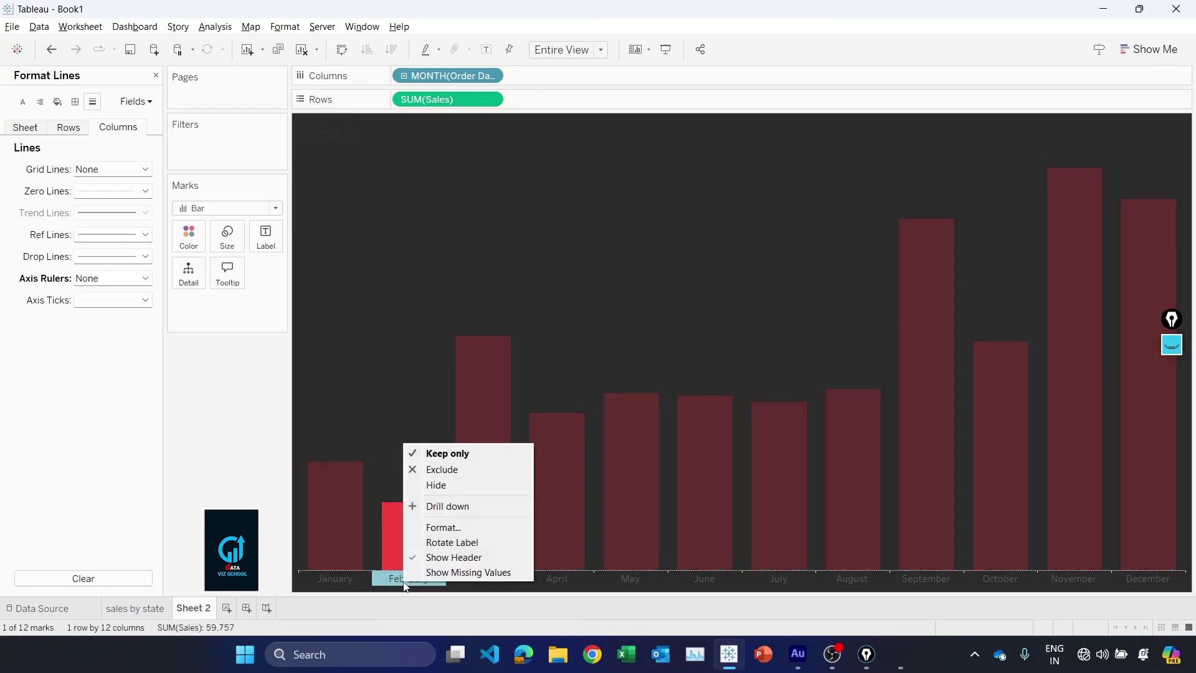
click(452, 527)
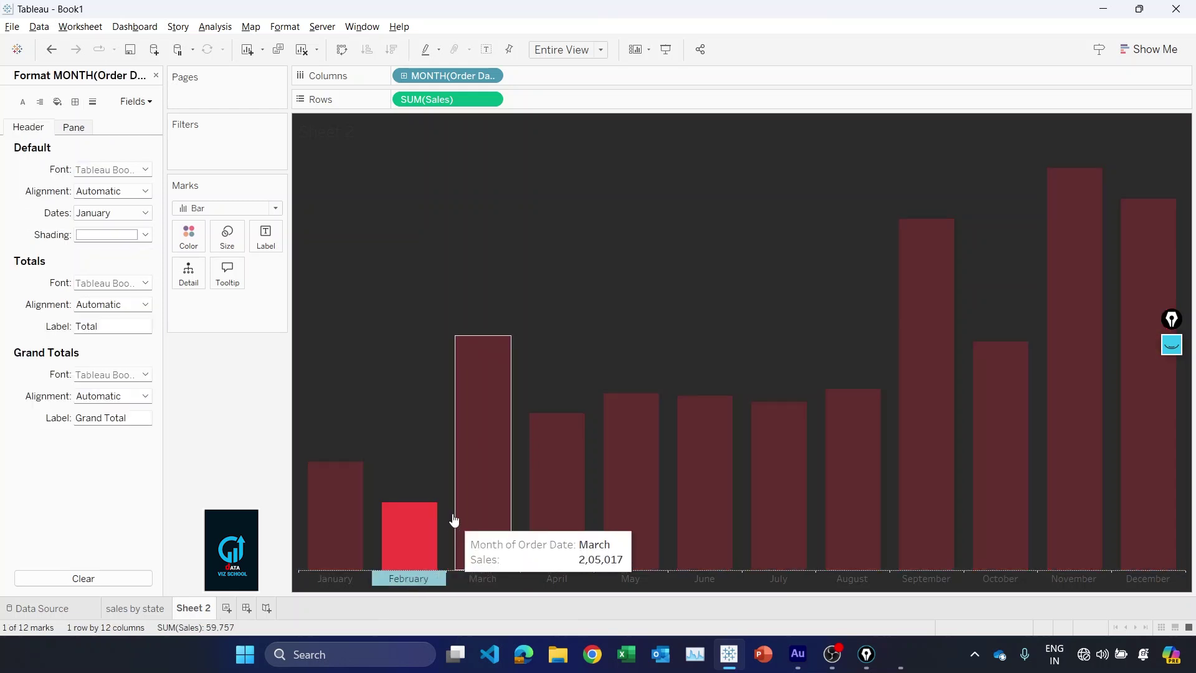
click(110, 171)
click(181, 190)
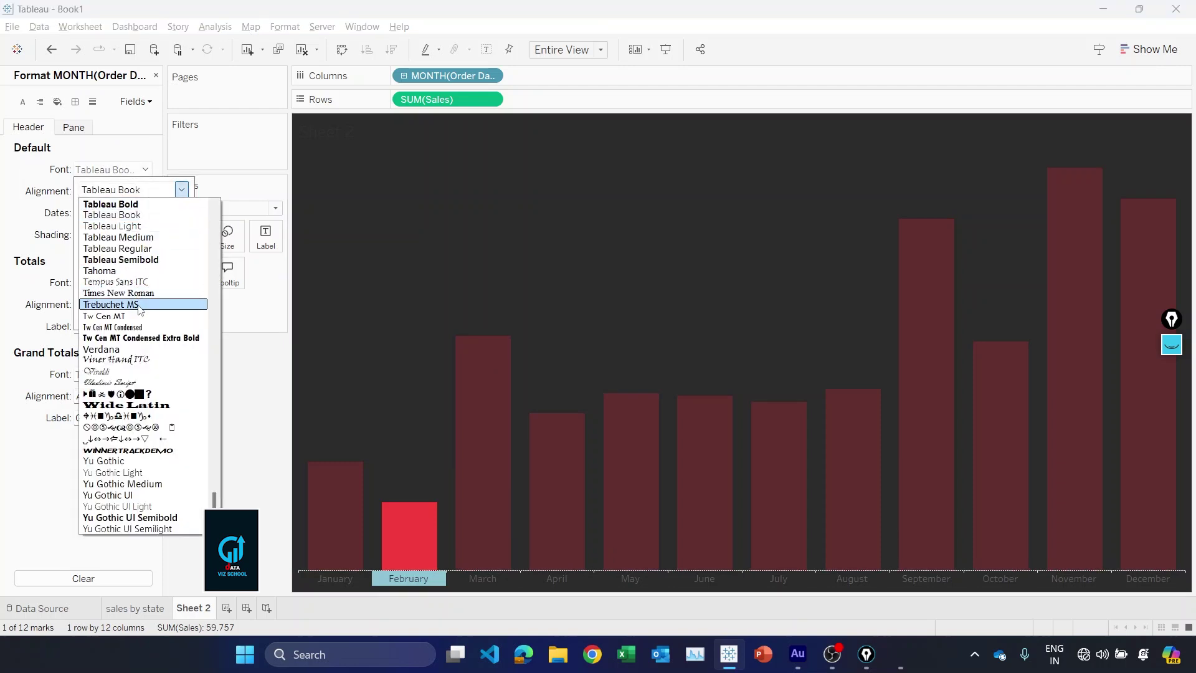
click(110, 304)
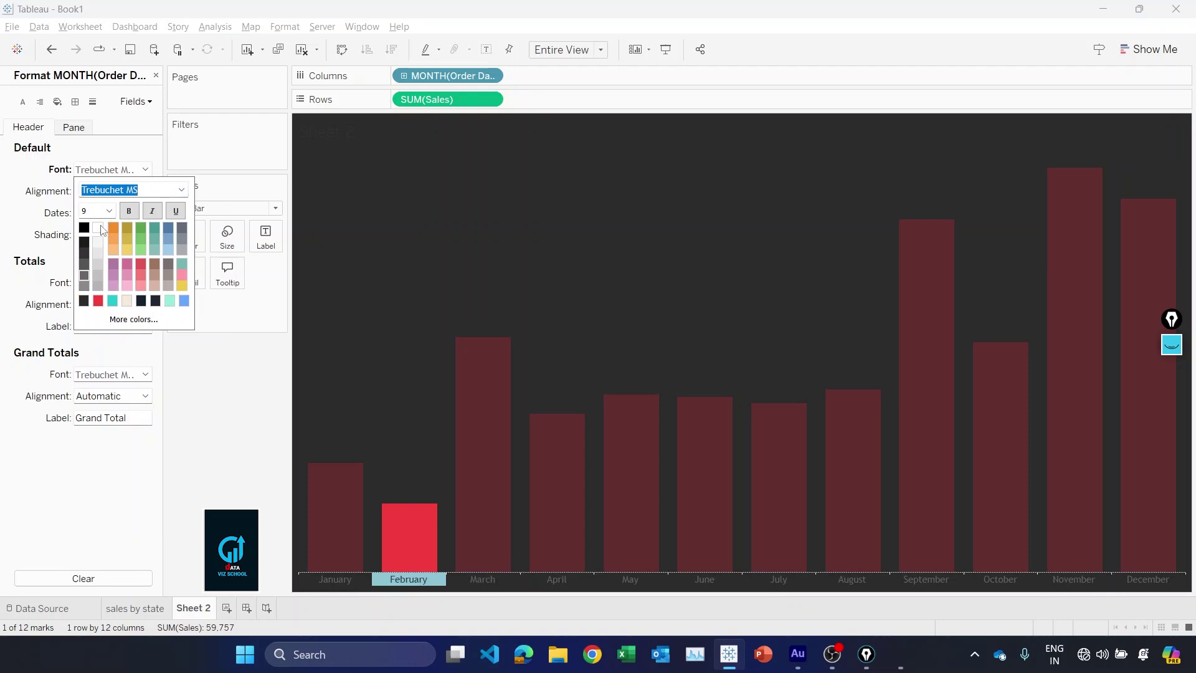
click(129, 211)
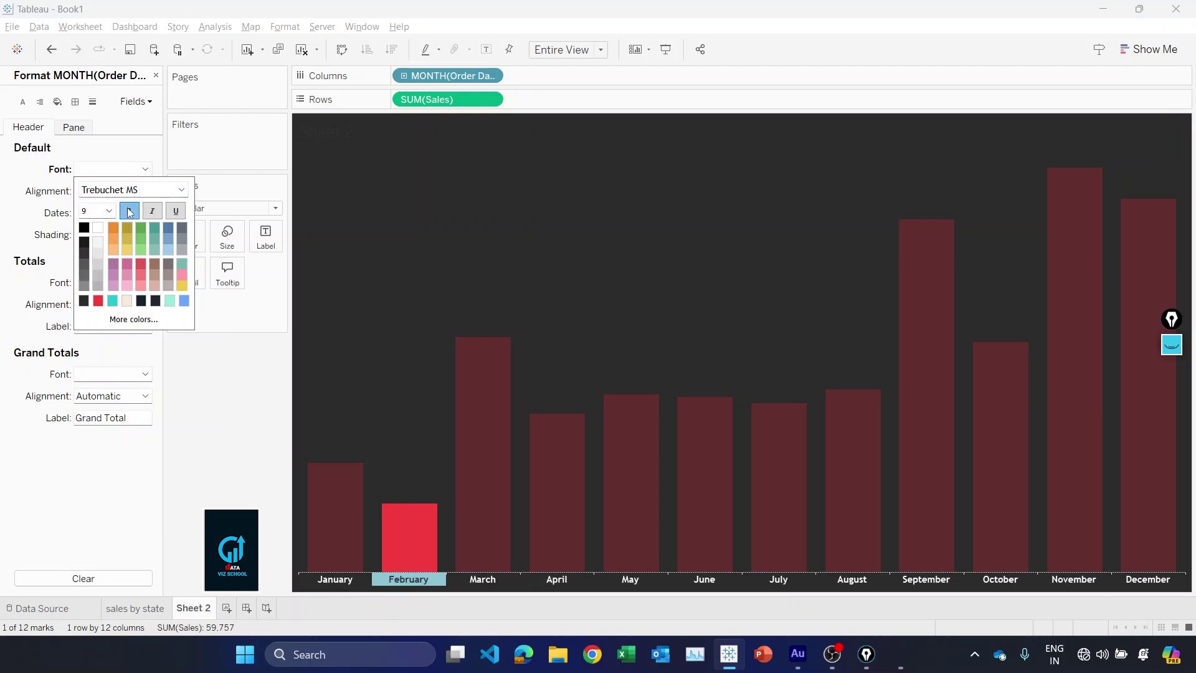
click(413, 403)
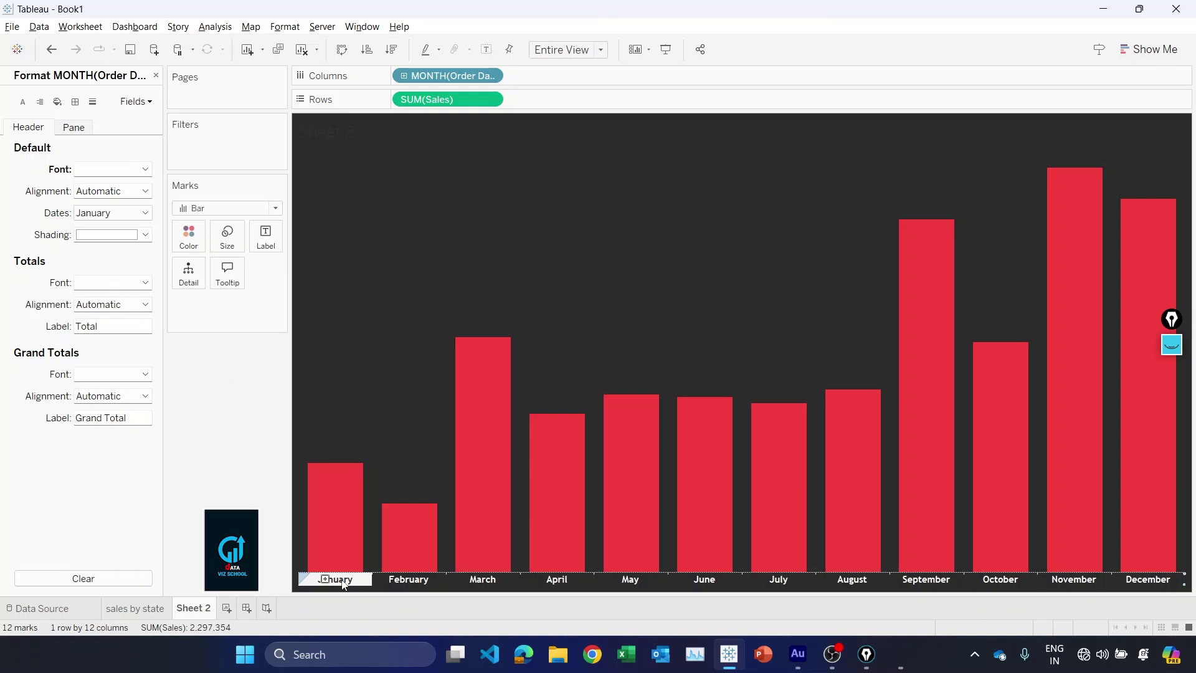
Abbreviate the month names in the header labels and rename the worksheet as "sales by month"
click(83, 214)
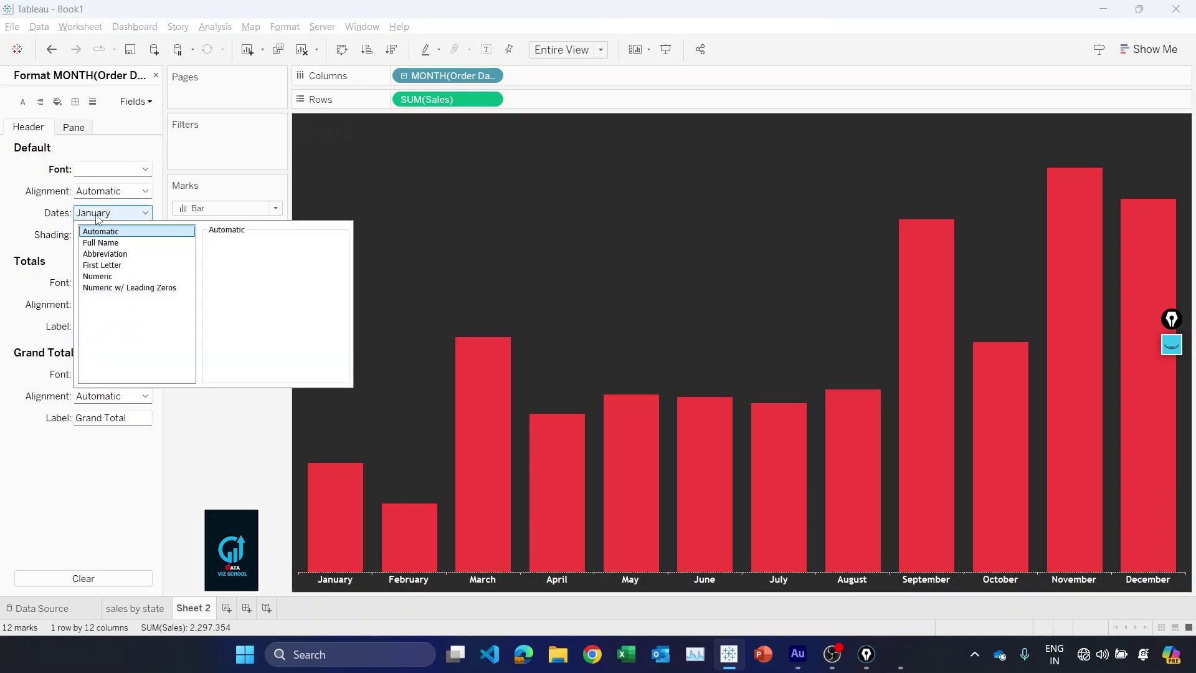
click(106, 253)
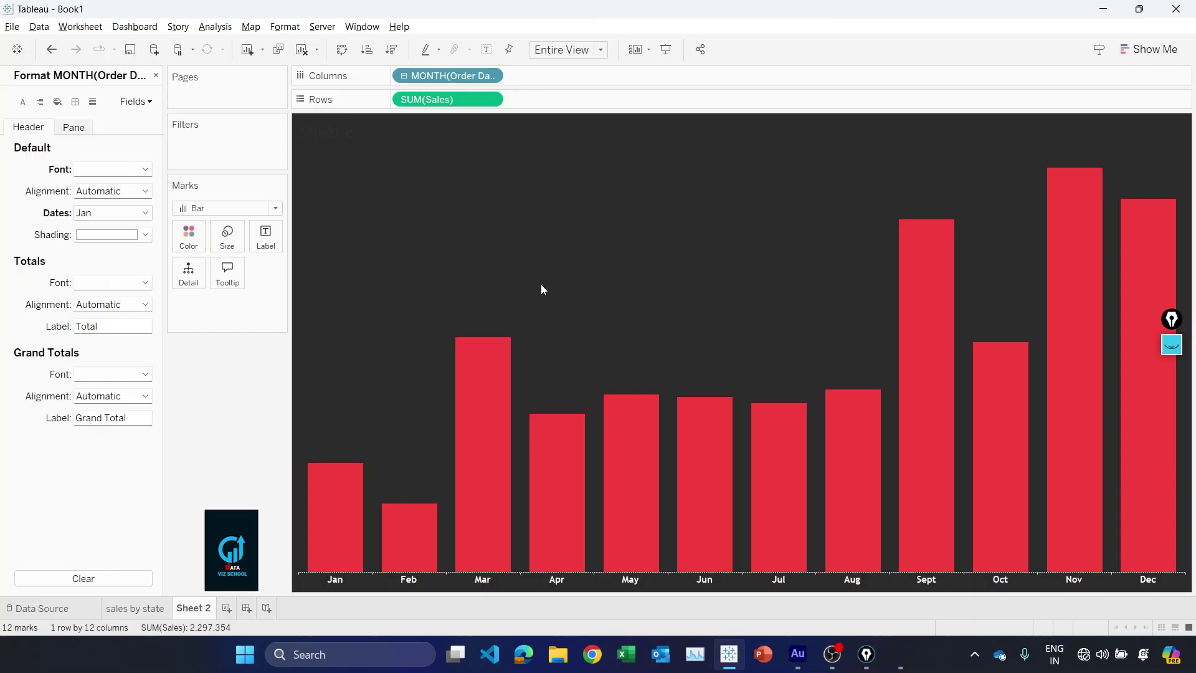
right_click(198, 608)
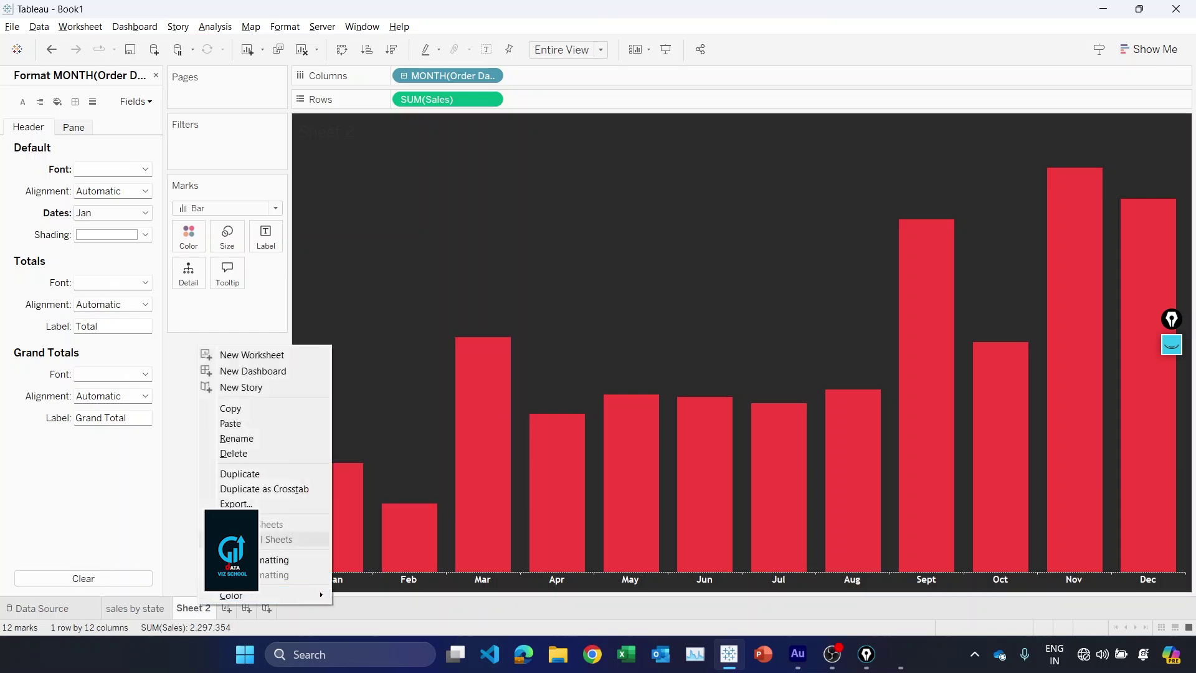
click(280, 438)
text(sales by month)
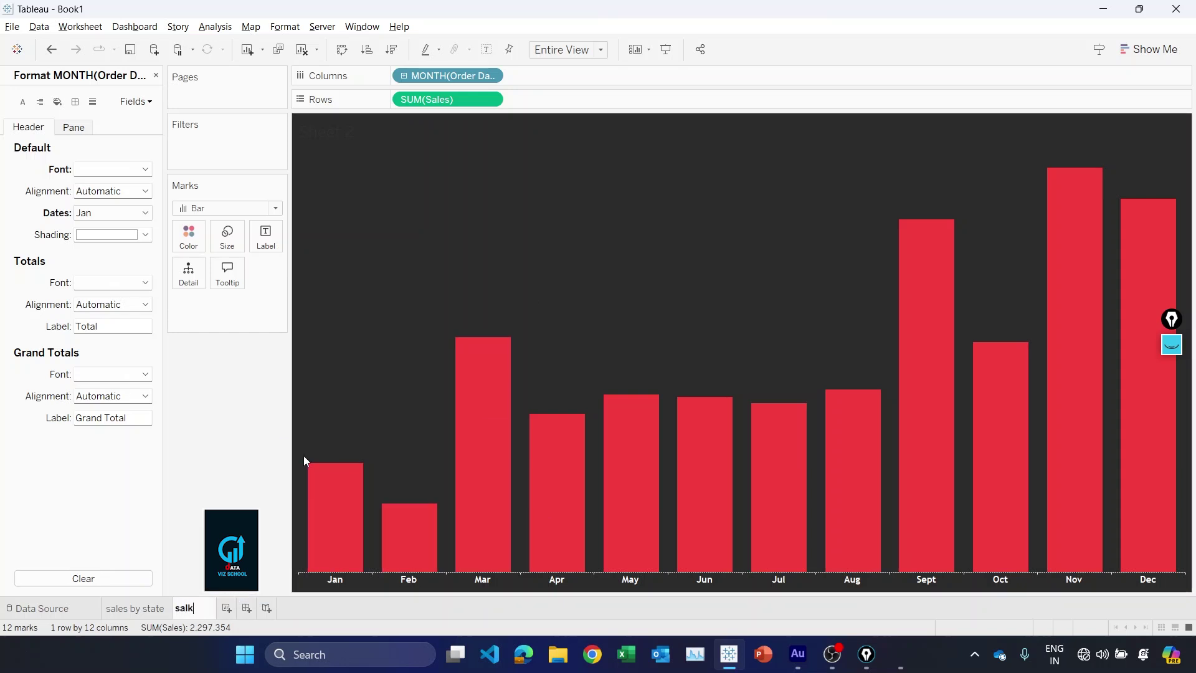
key(Return)
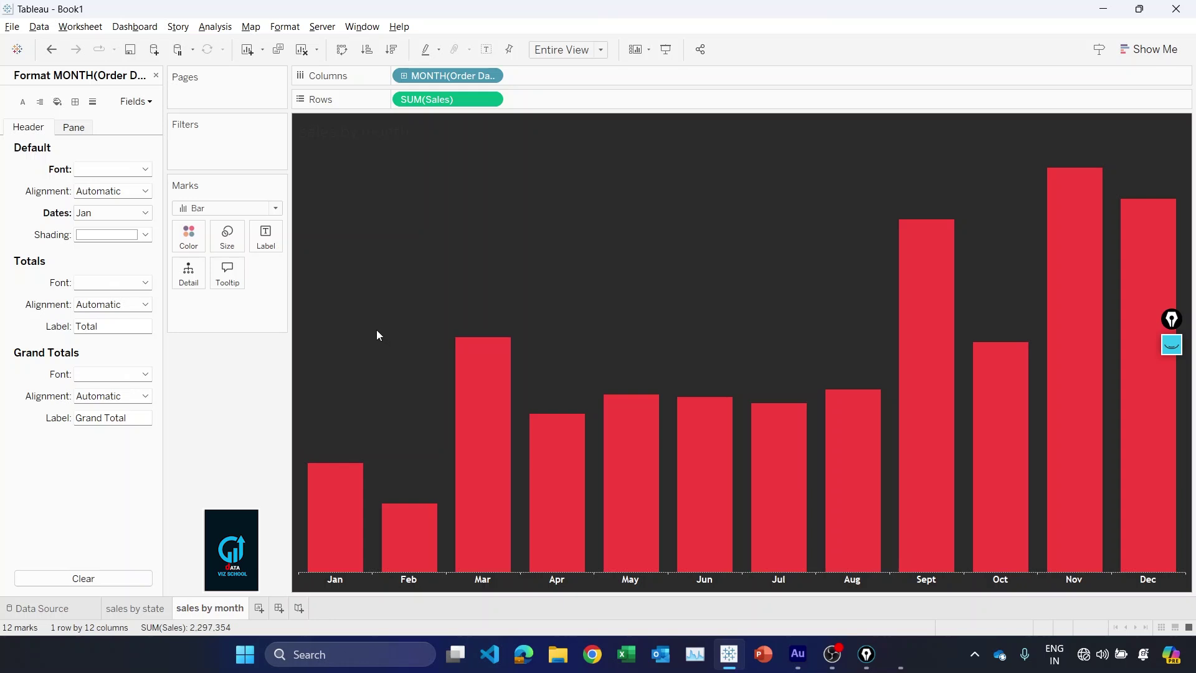
Duplicate the "sales by month" sheet and change the copy's Order Date column field to the discrete Day level
right_click(219, 614)
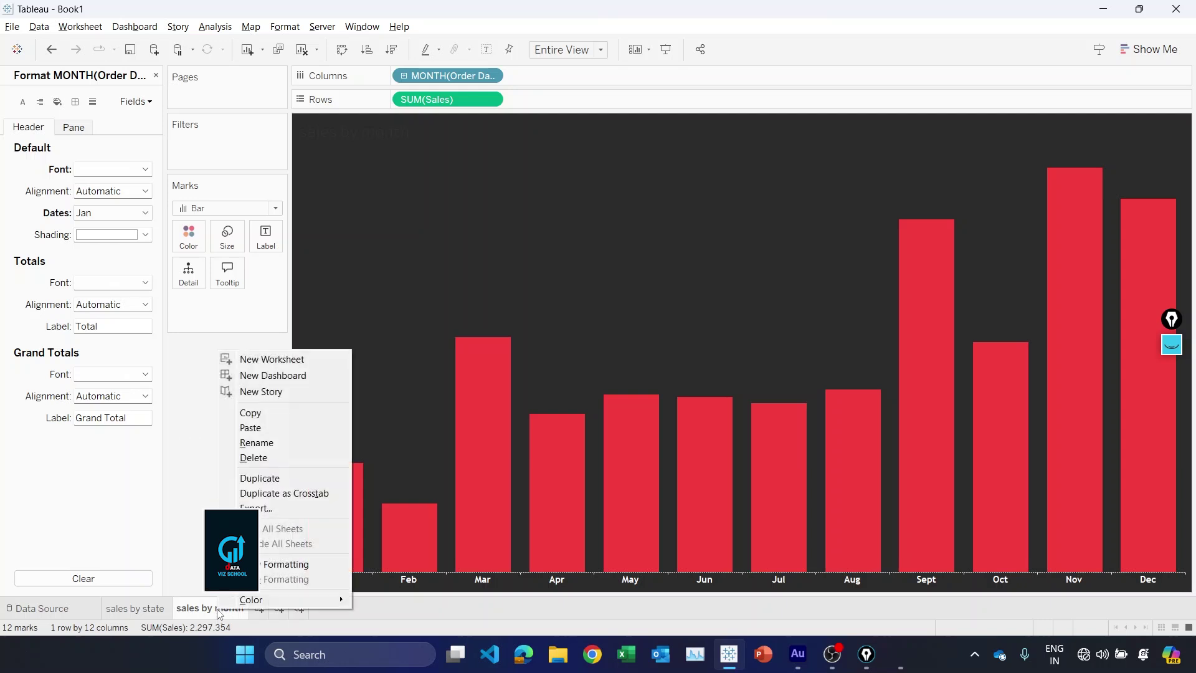
click(268, 481)
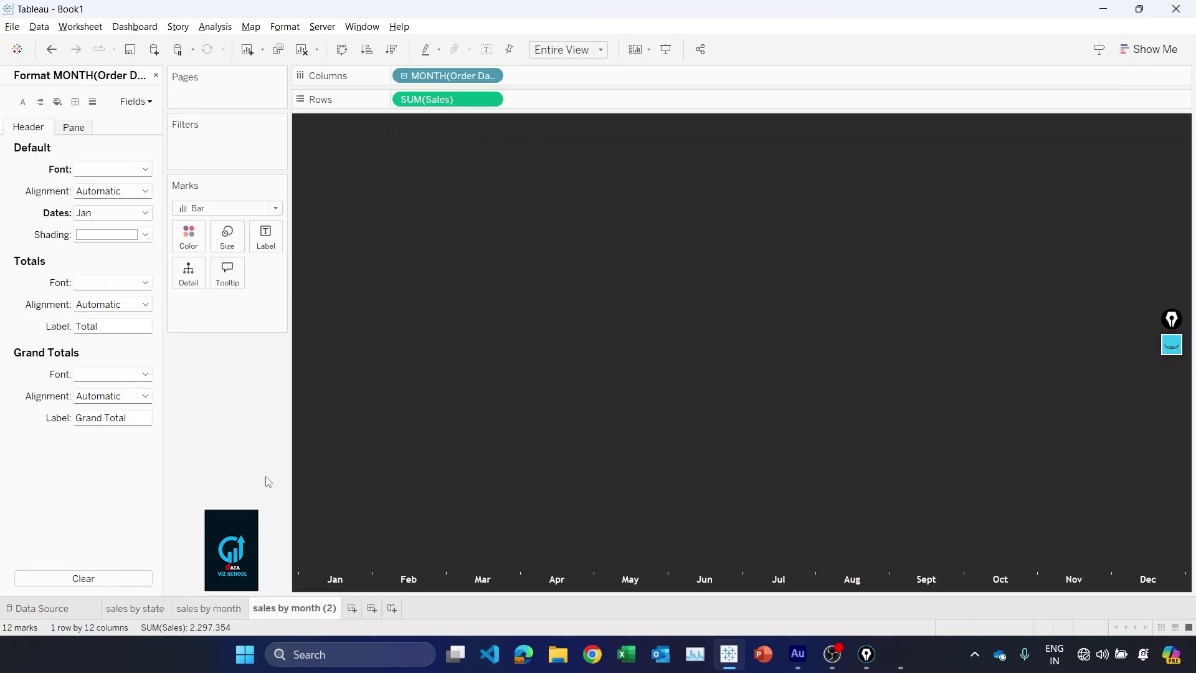
right_click(439, 78)
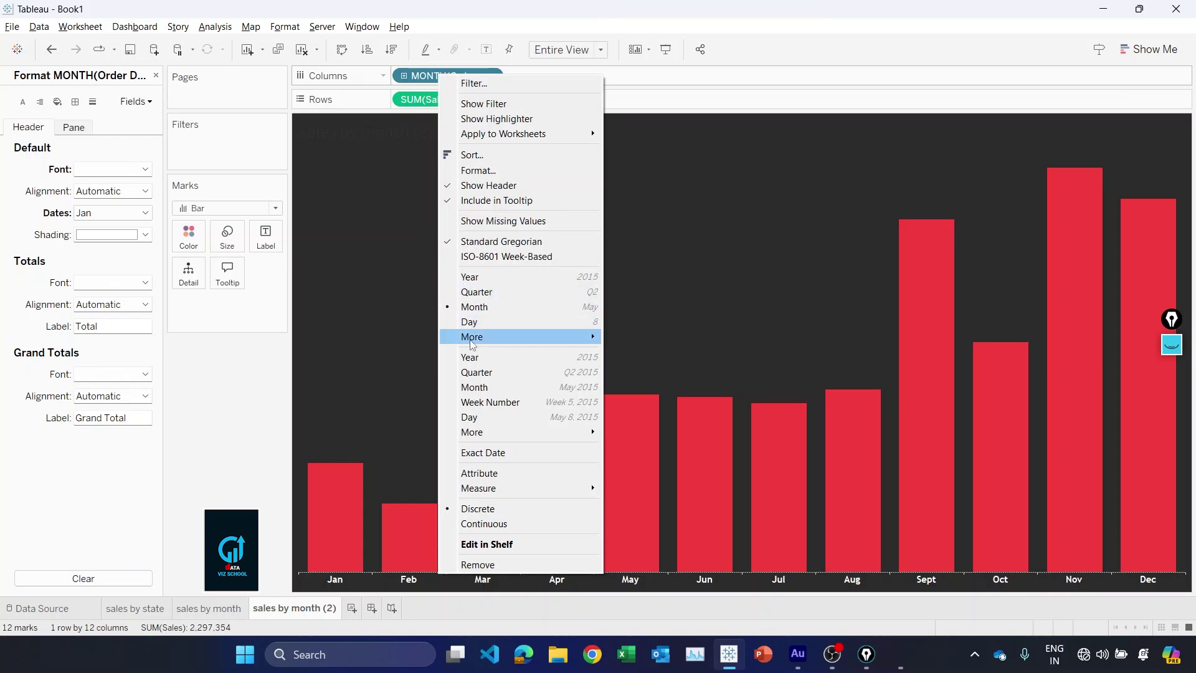
click(478, 323)
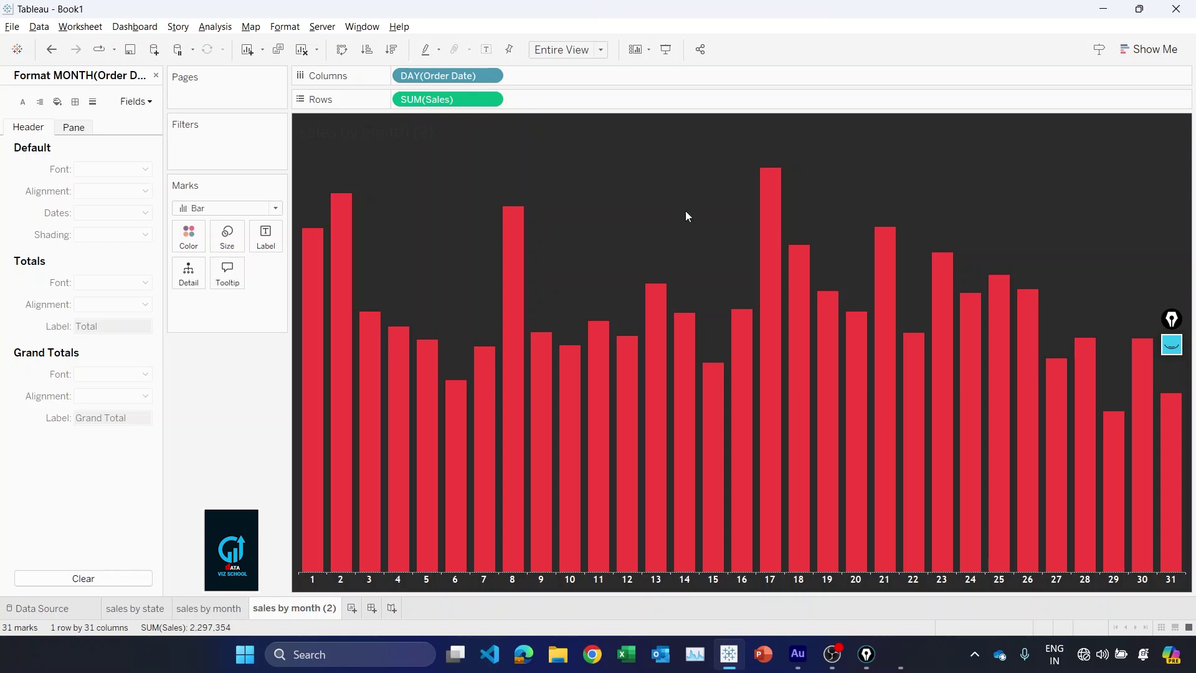
Rename the duplicated day-level worksheet as "sales by day"
right_click(293, 608)
click(360, 444)
text(sales by day)
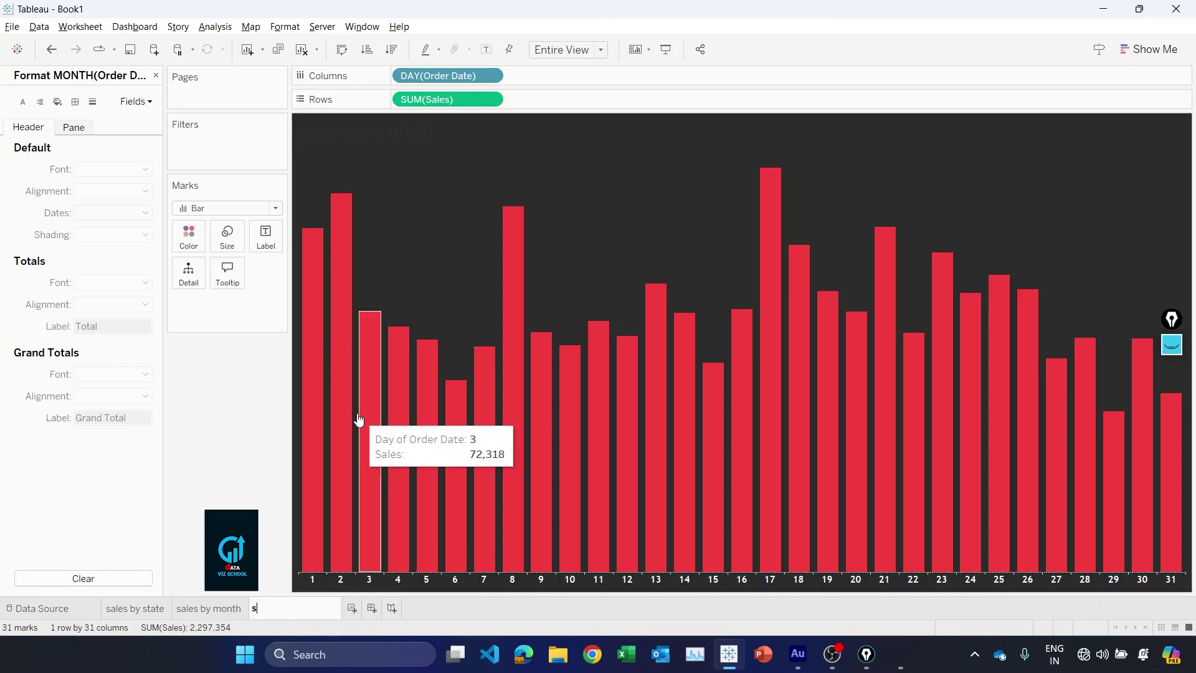
key(Return)
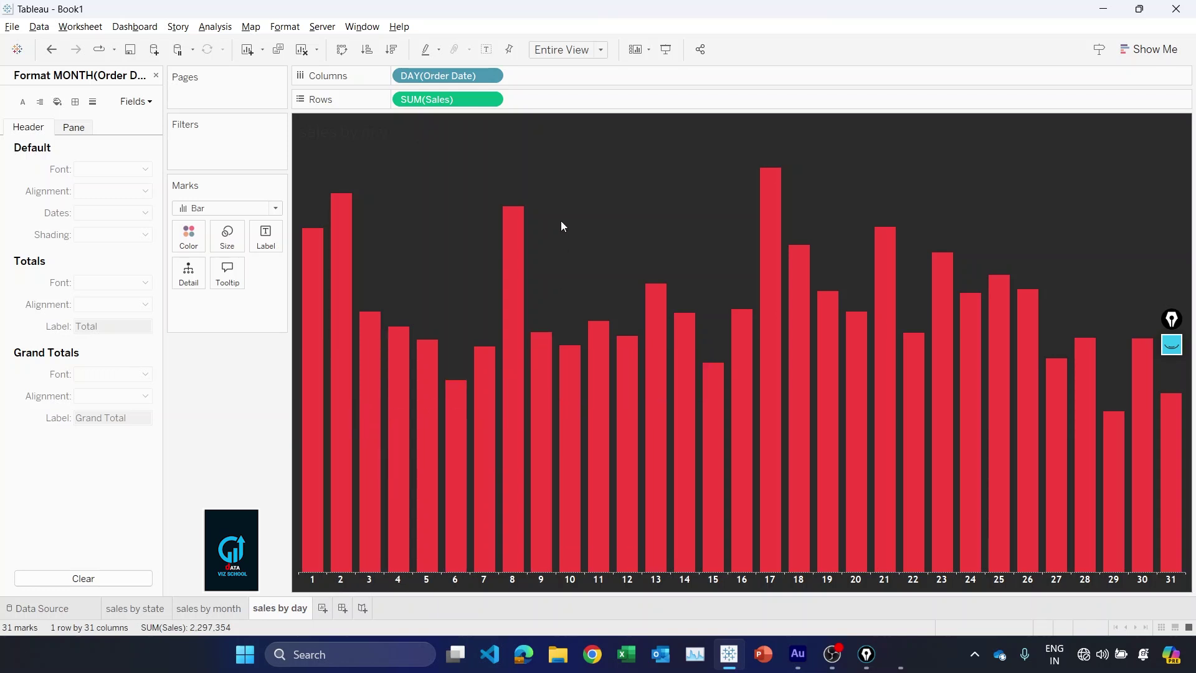
Duplicate the "sales by day" sheet and replace the copy's Order Date column field with Segment
right_click(278, 613)
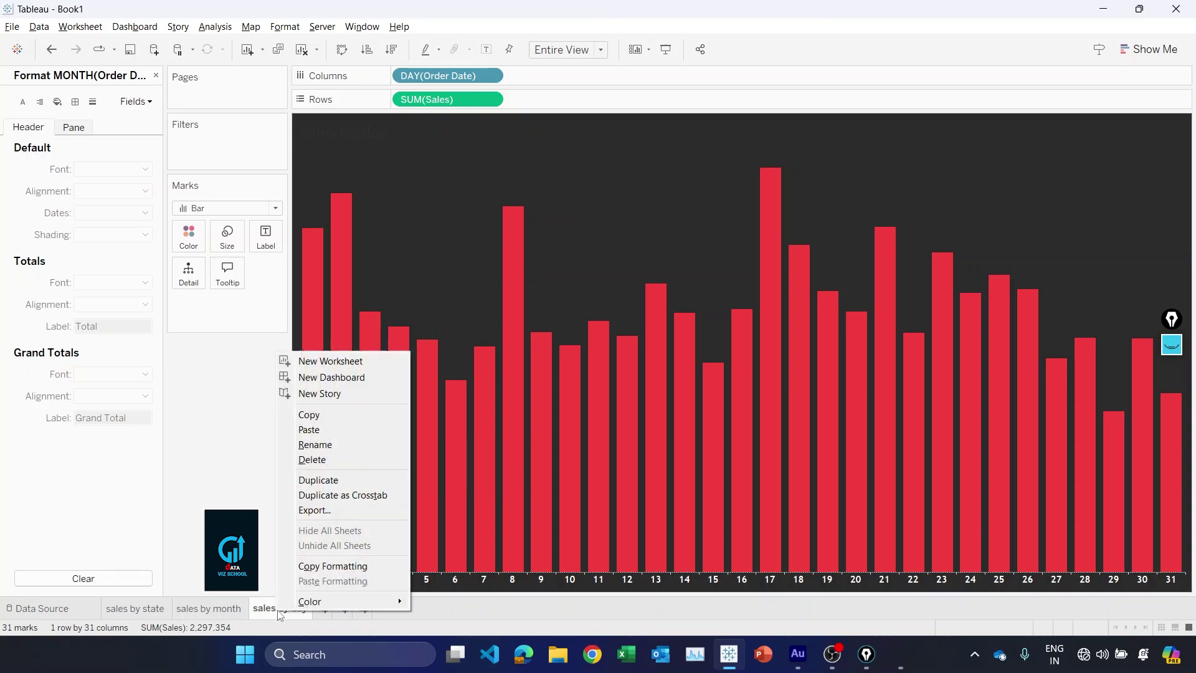
click(350, 480)
click(156, 76)
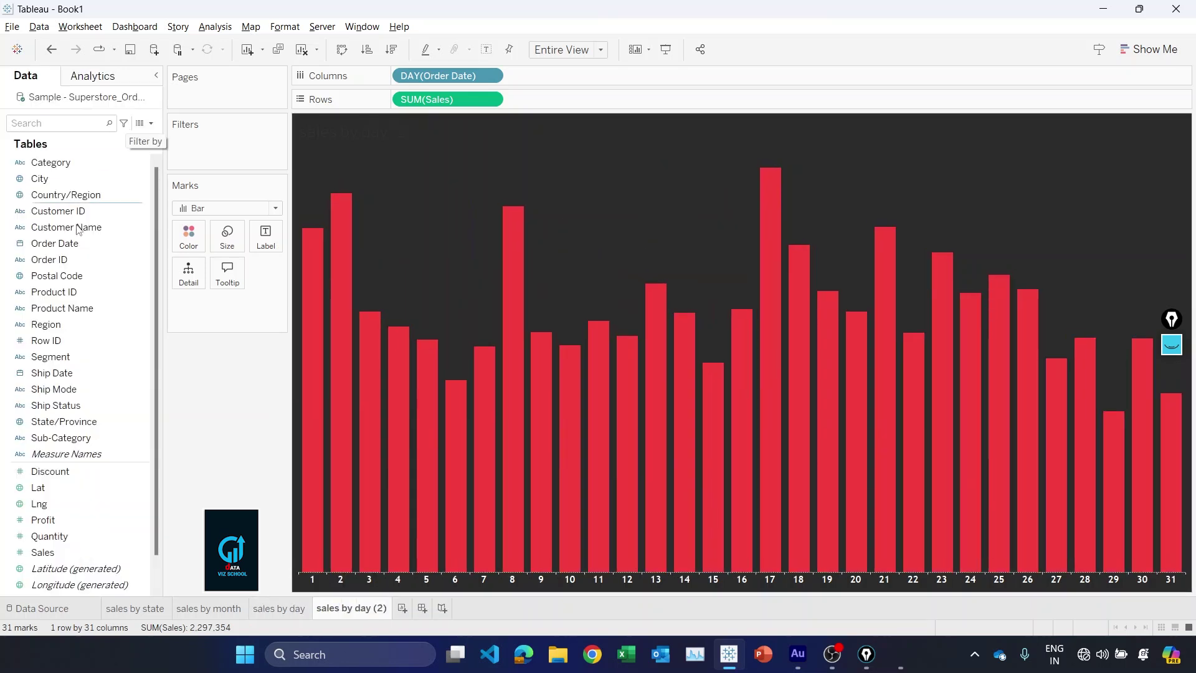
drag(69, 356, 438, 77)
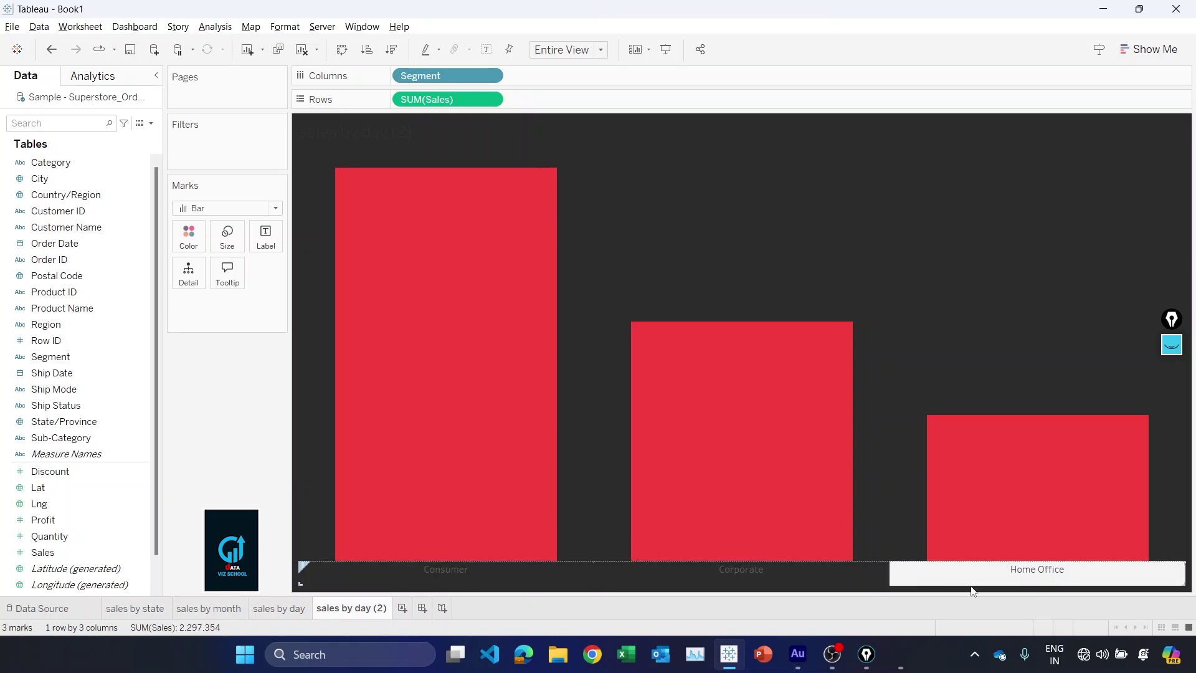
Format the segment header labels in the same bold white font as the month headers
right_click(454, 576)
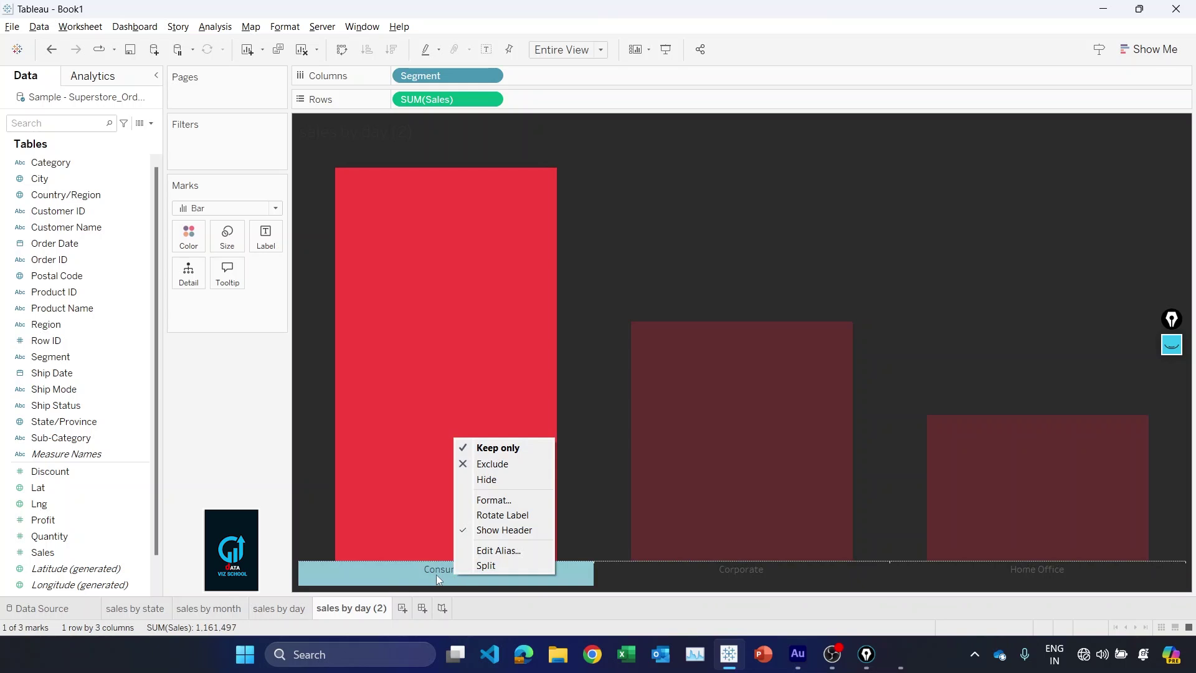
click(495, 500)
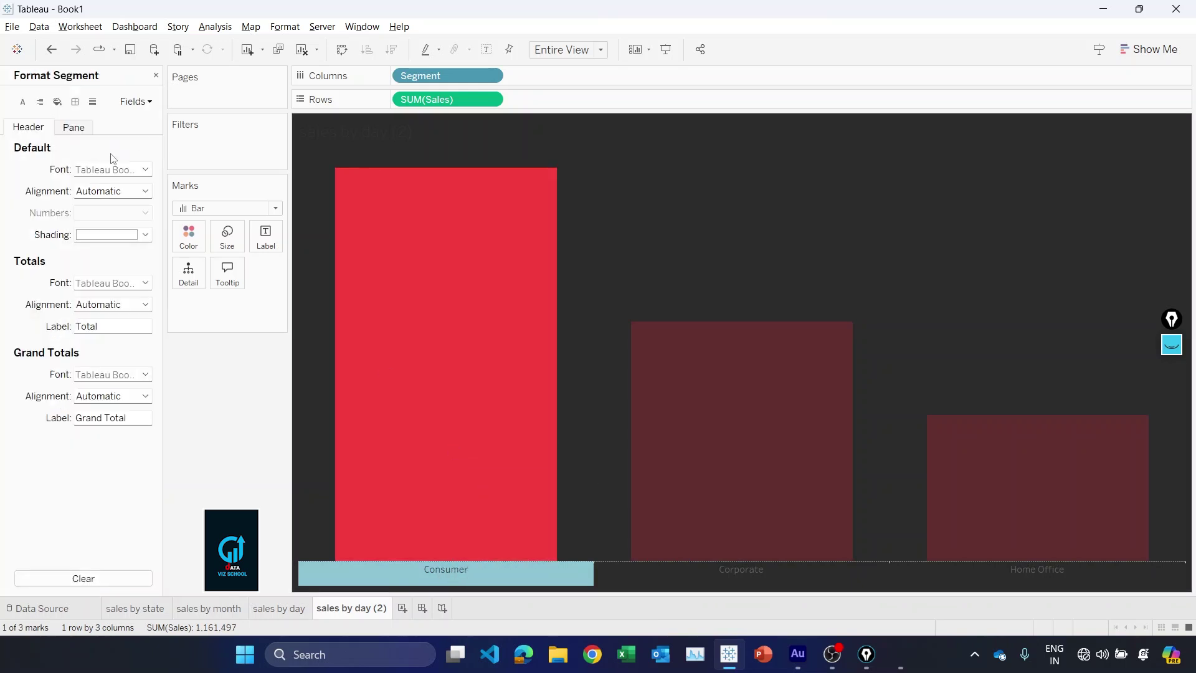
click(112, 170)
click(181, 189)
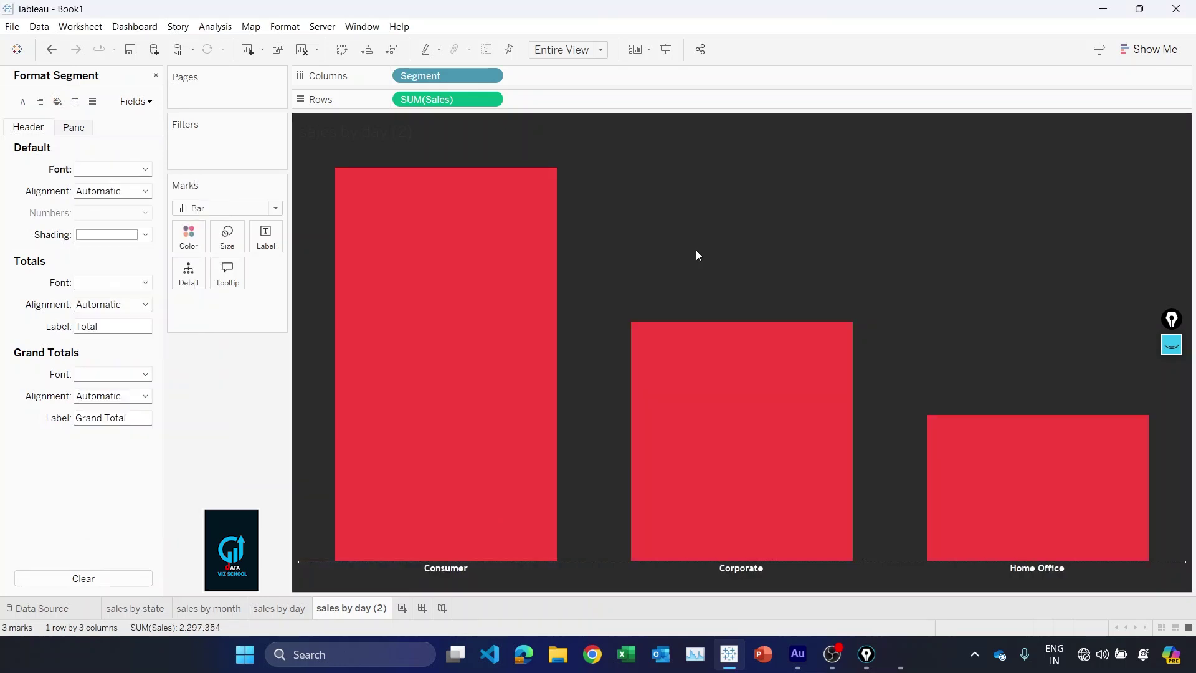
Rename the segment chart's worksheet as "sales by segment"
right_click(361, 608)
click(428, 440)
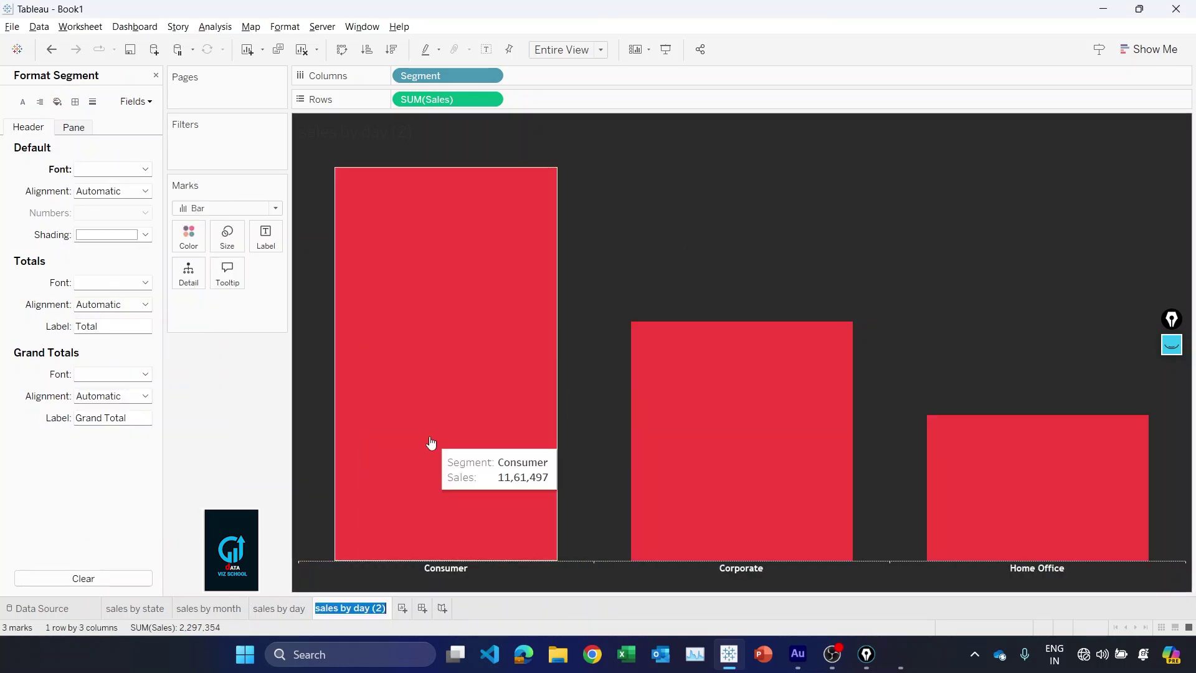
text(sales by segment)
key(Return)
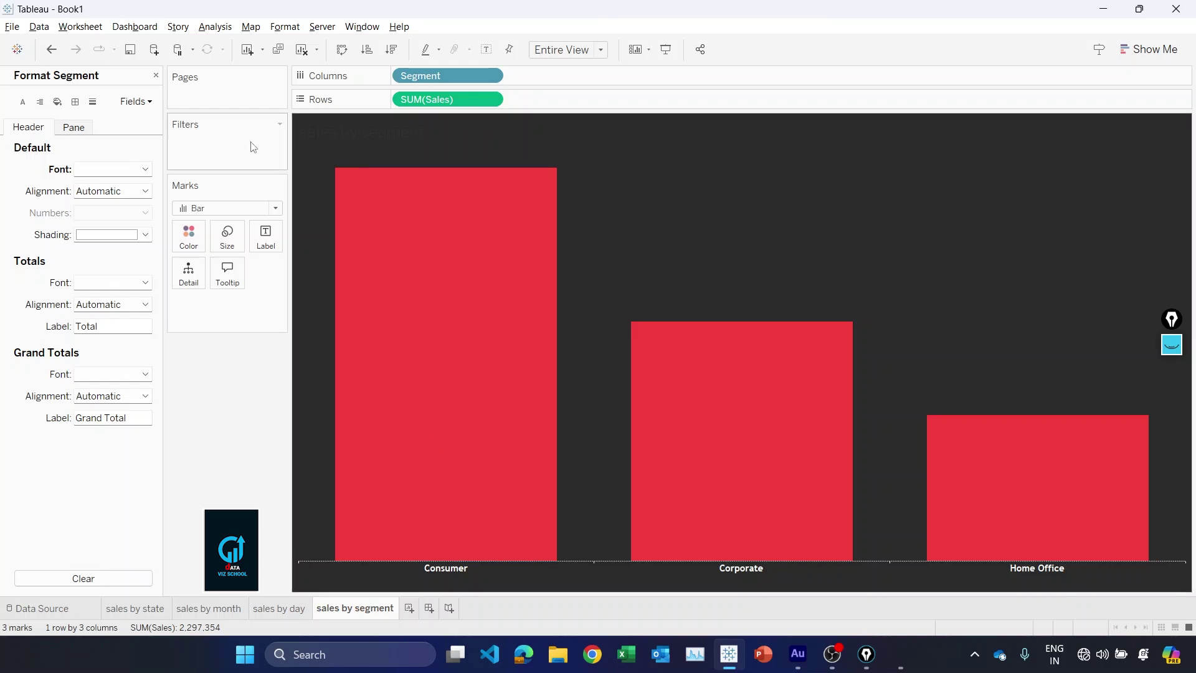
Clear all the default text from the tooltip of the "sales by state" map
click(146, 612)
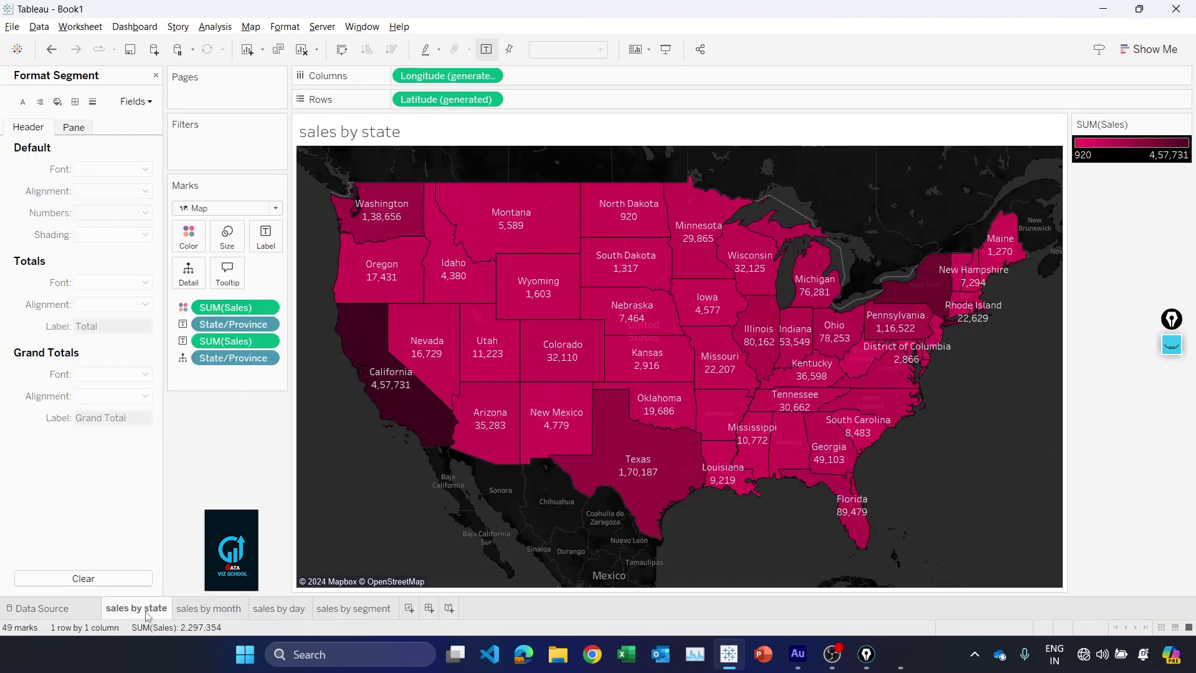
click(228, 270)
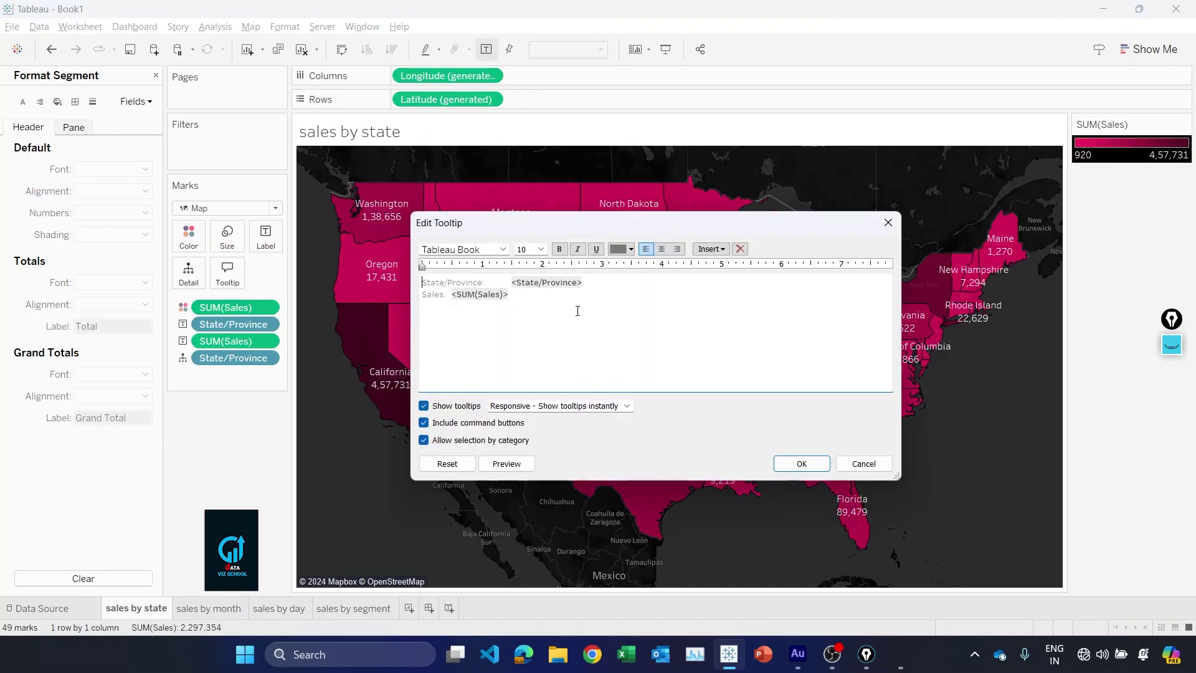
key(ctrl+a)
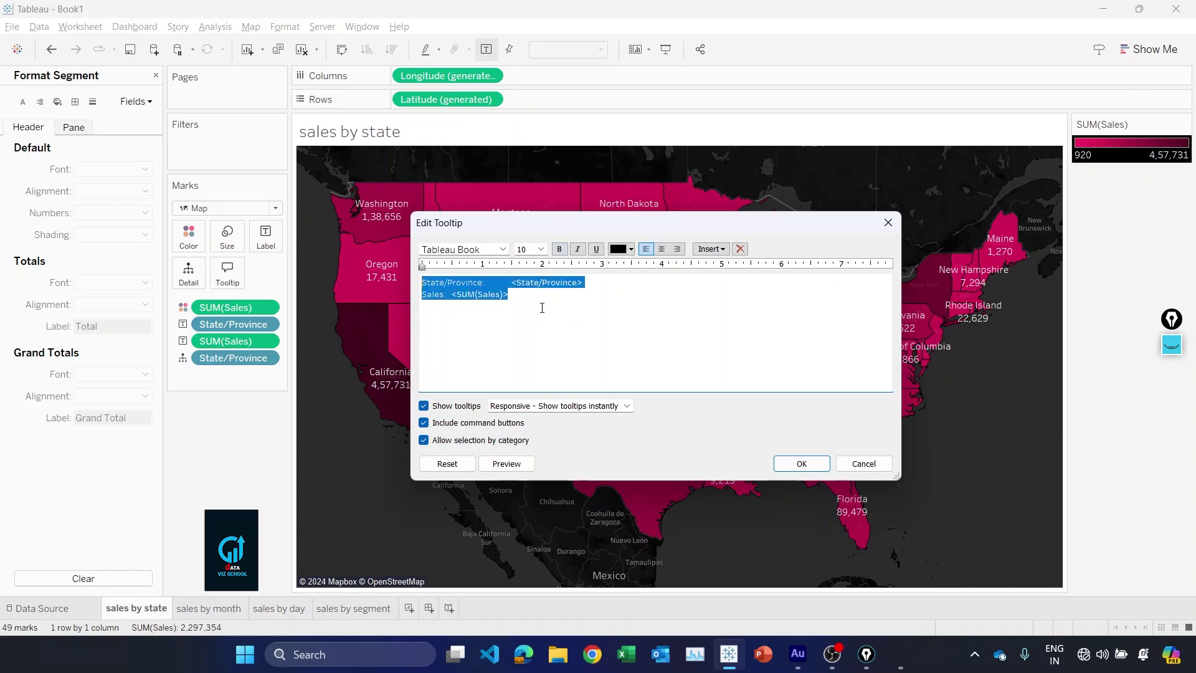
key(Delete)
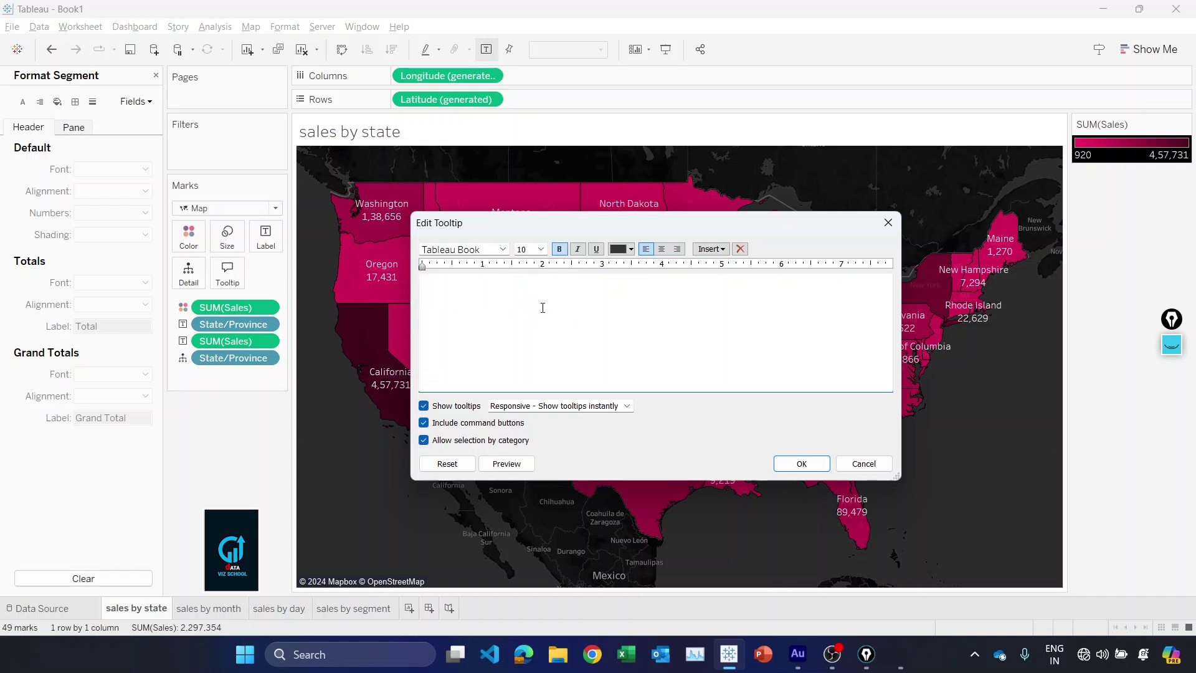
Insert the sheets "sales by month", "sales by day" and "sales by segment" into the map's tooltip and check it on a state
click(709, 249)
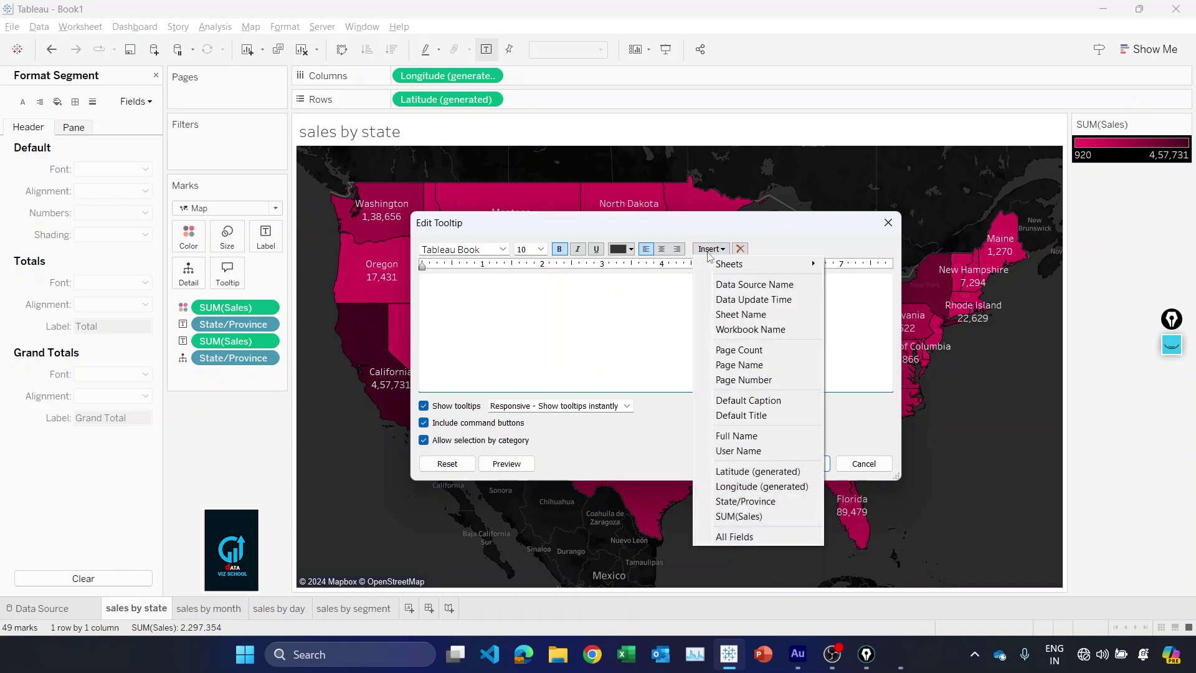
mouse_move(742, 268)
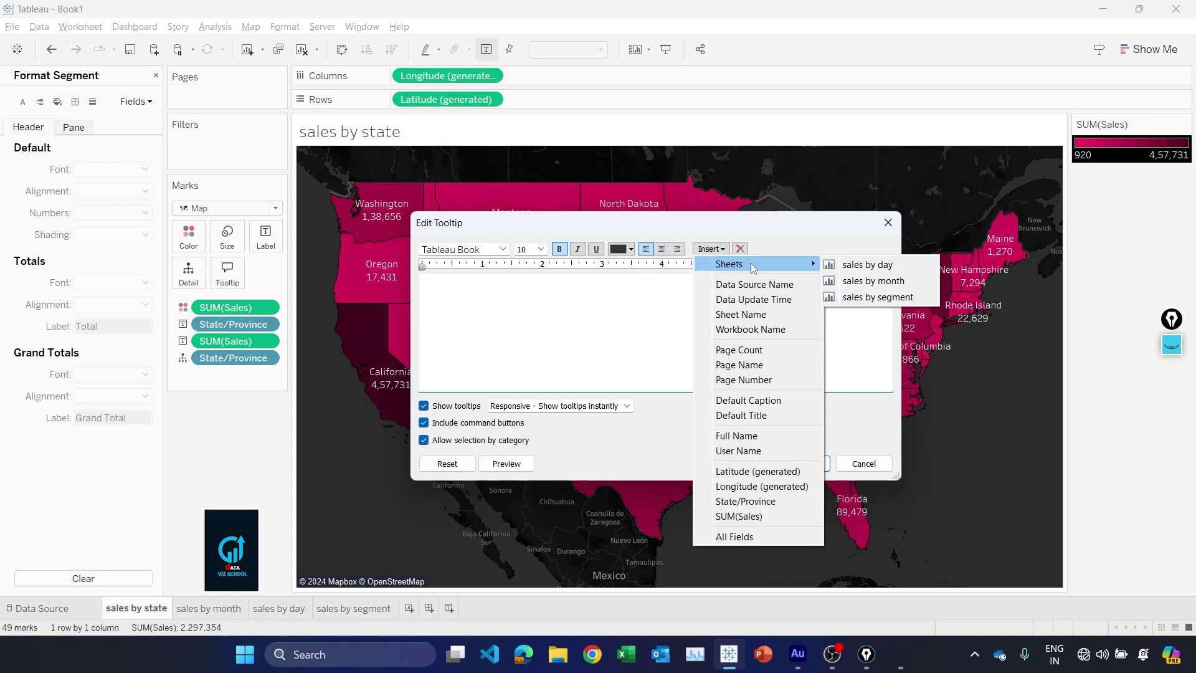
click(879, 281)
click(711, 249)
mouse_move(810, 269)
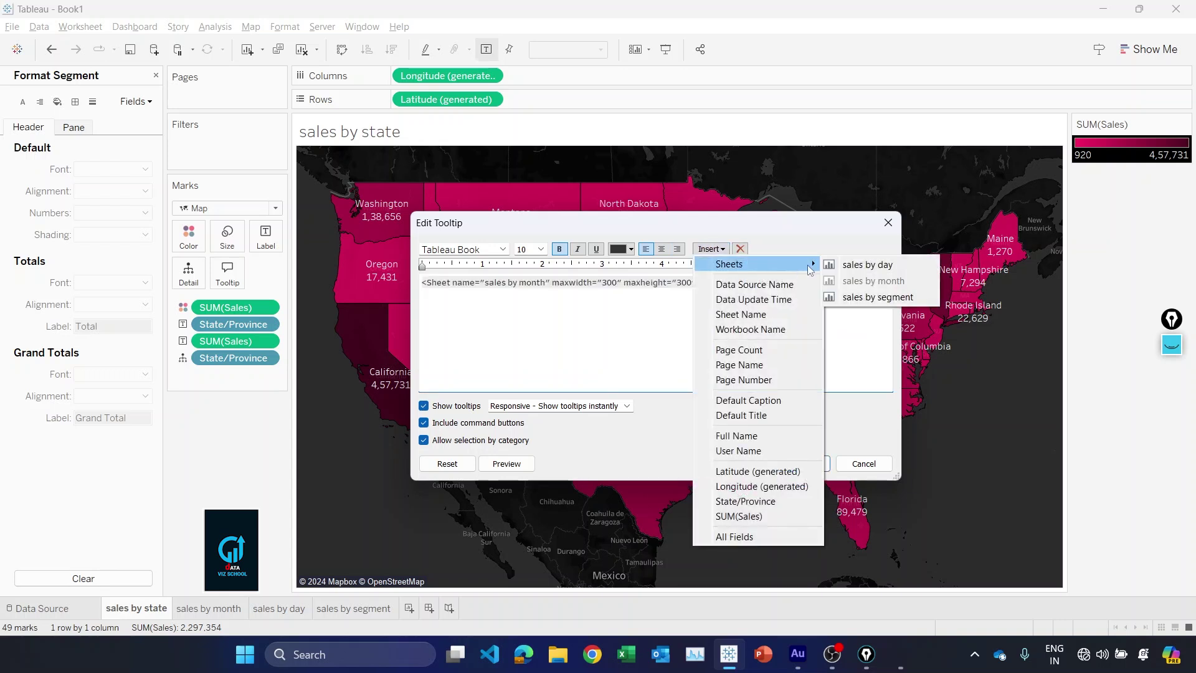
click(867, 266)
click(711, 249)
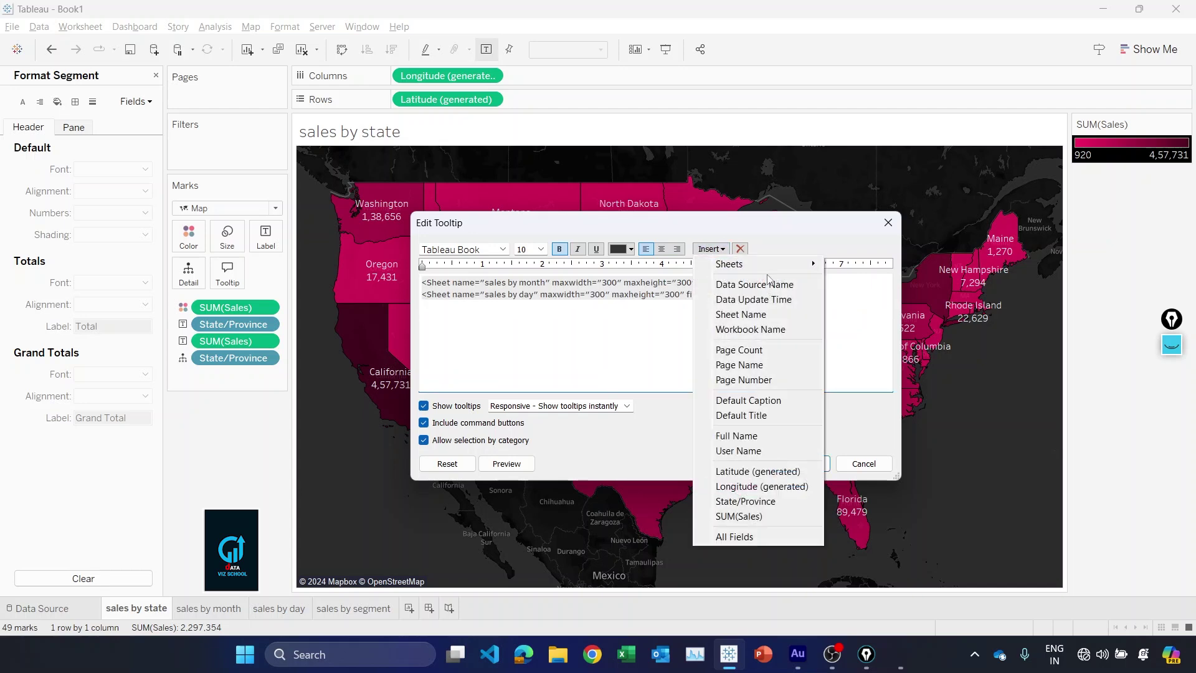
mouse_move(797, 264)
click(872, 297)
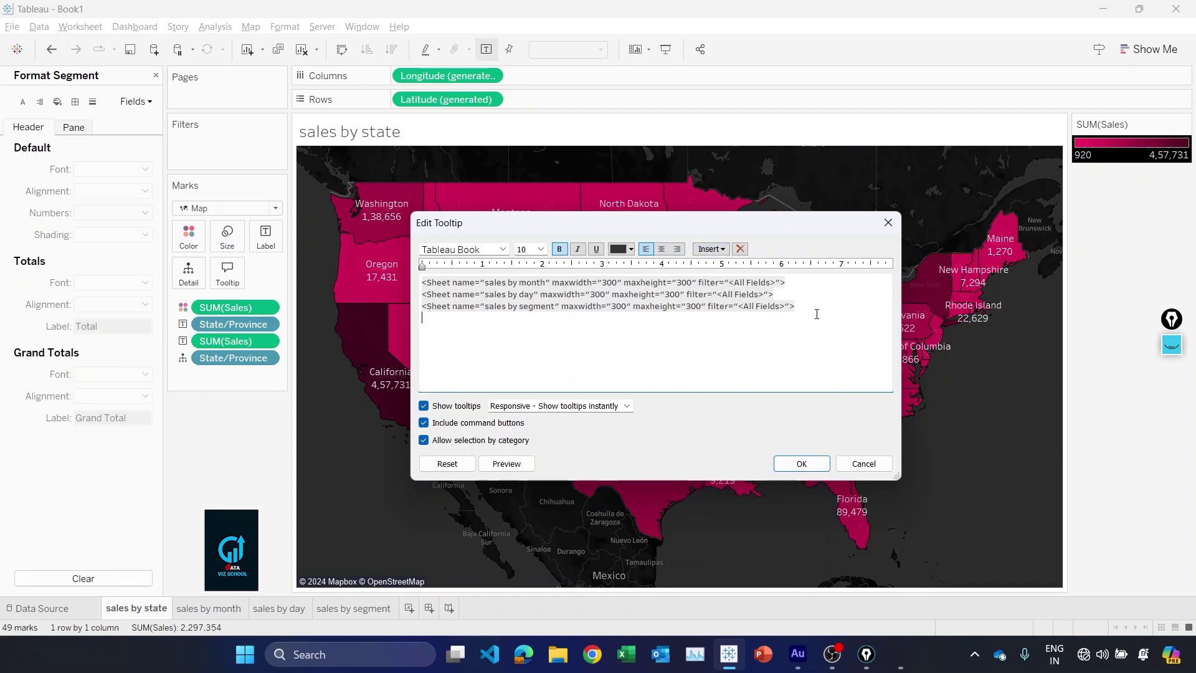
click(785, 466)
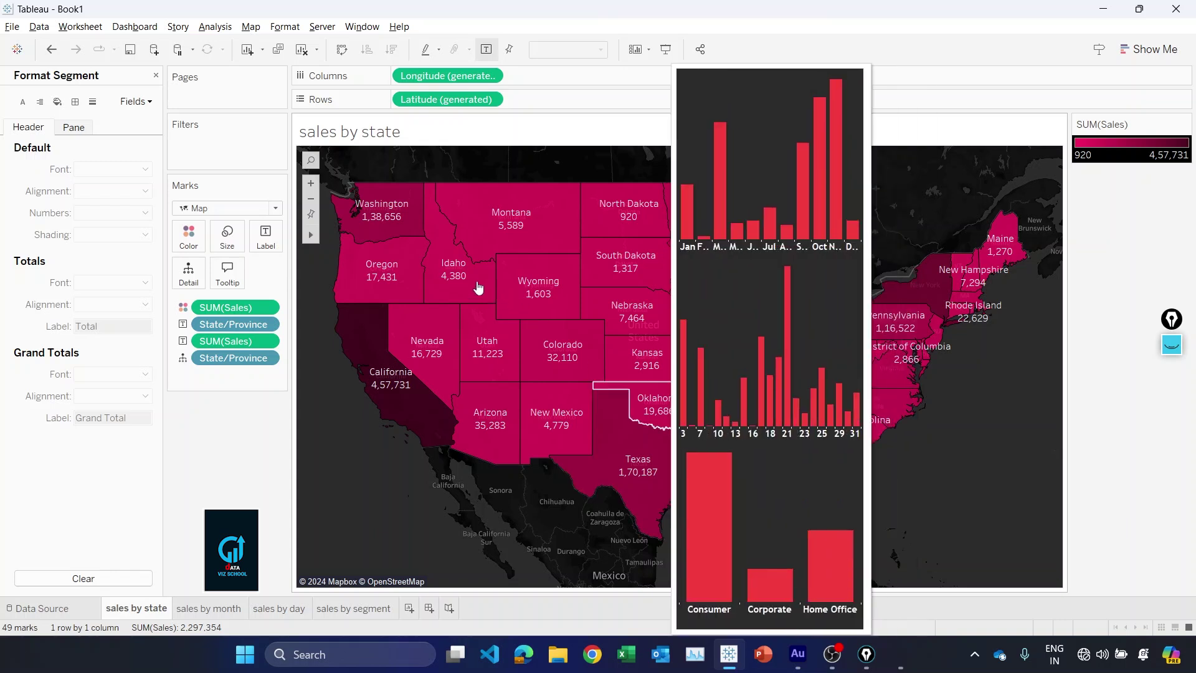
mouse_move(457, 279)
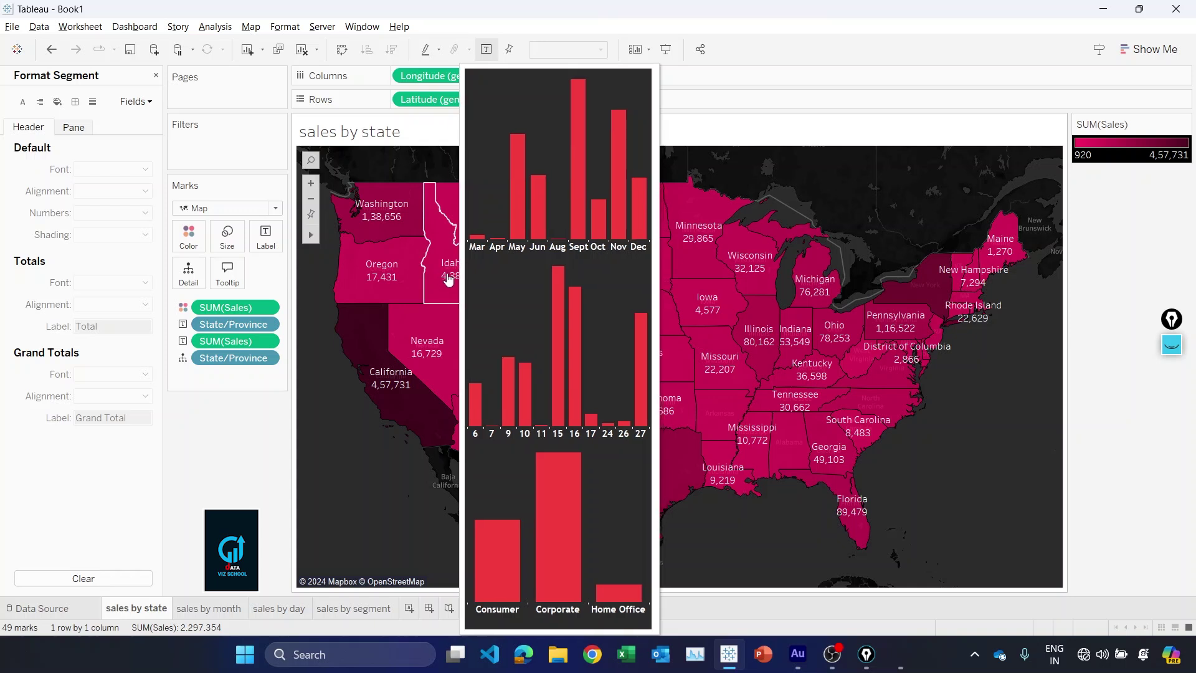
Start a new parameter and name it "Change Viz in Tooltip"
click(156, 75)
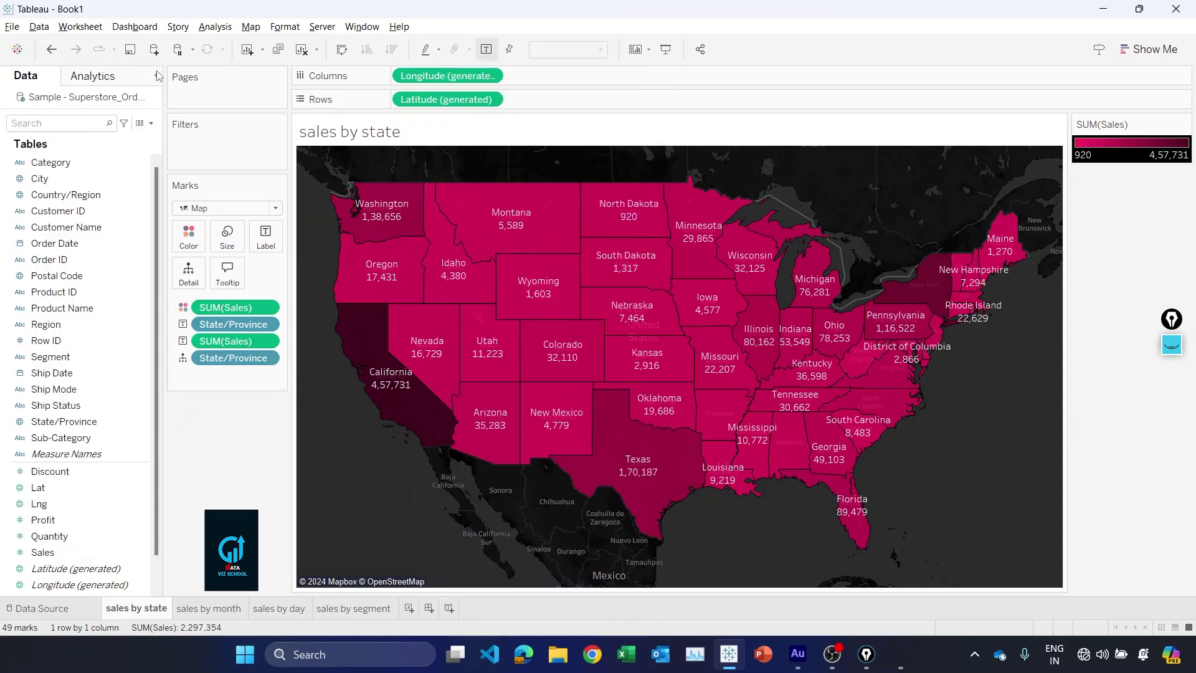
click(150, 124)
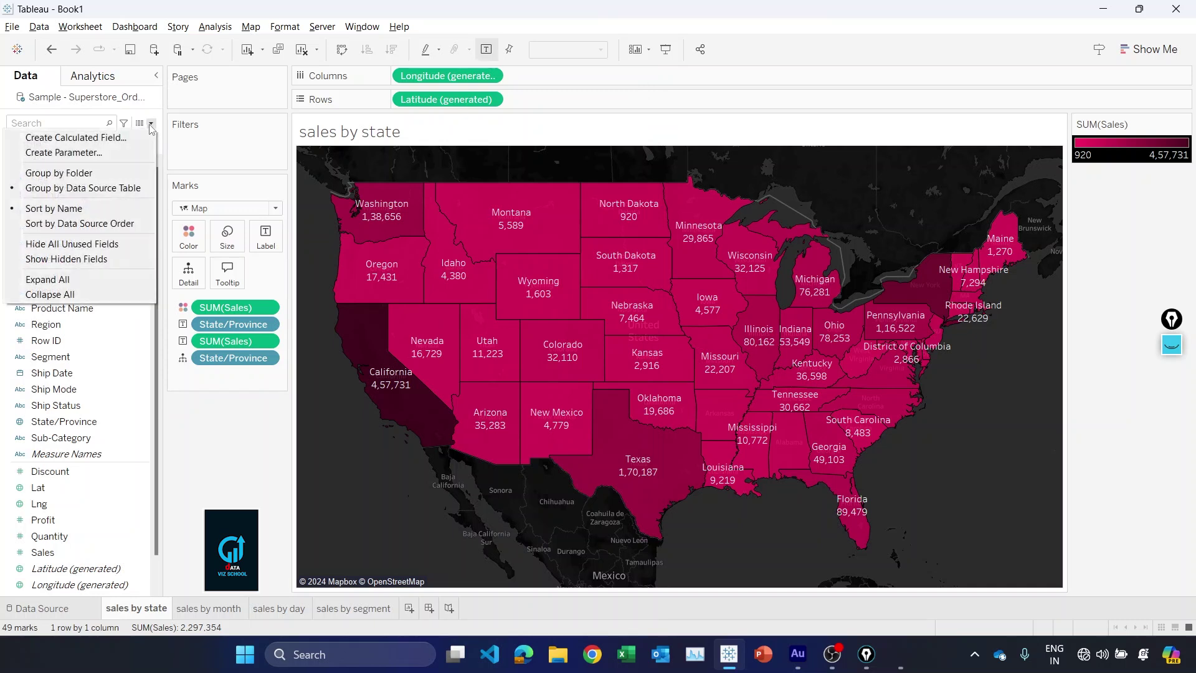
click(101, 153)
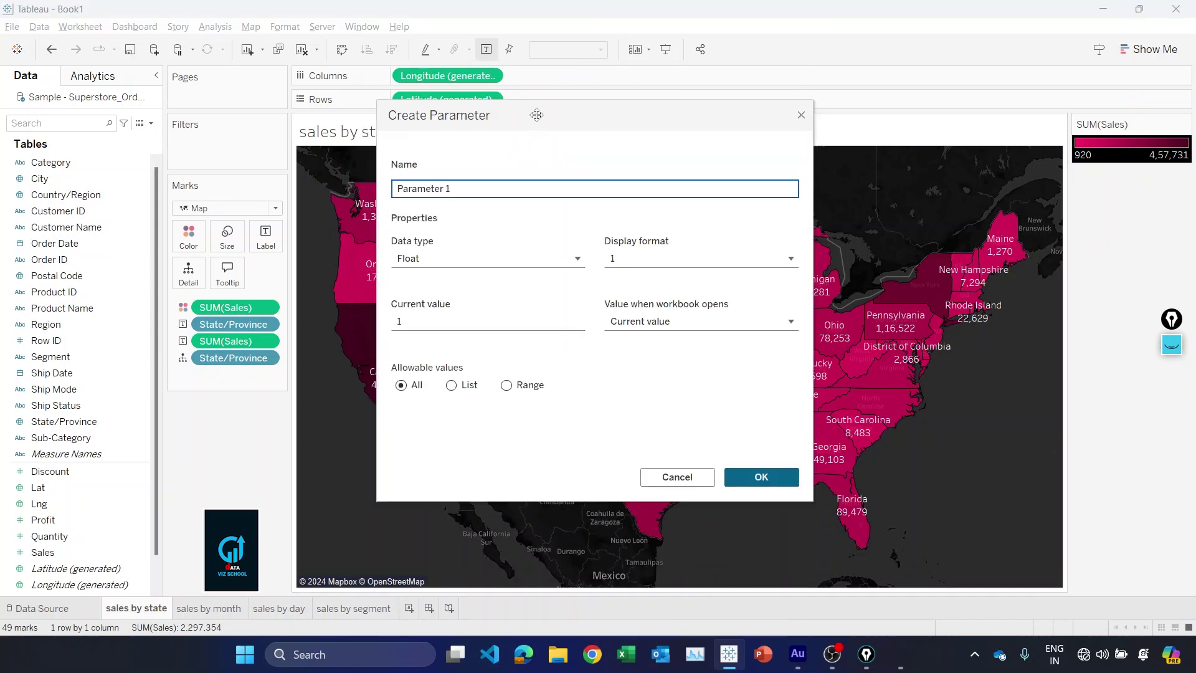
drag(536, 115, 571, 162)
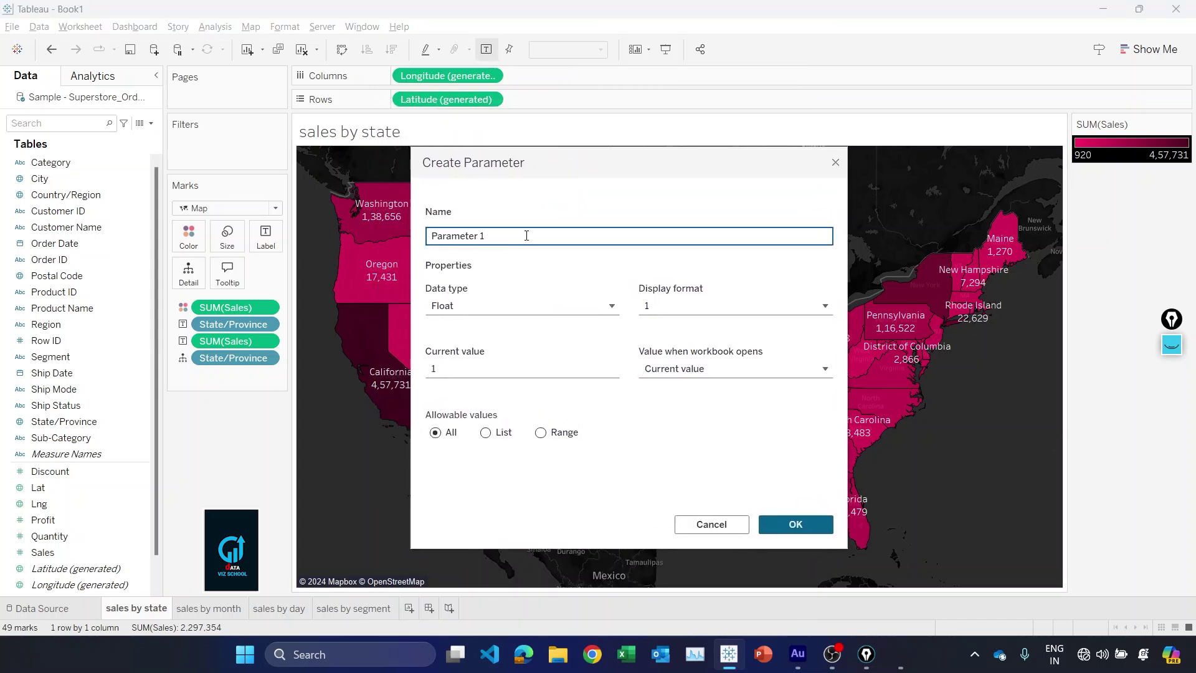
drag(518, 235, 375, 233)
text(Chn)
text(nge Viz in Tooltip)
click(508, 293)
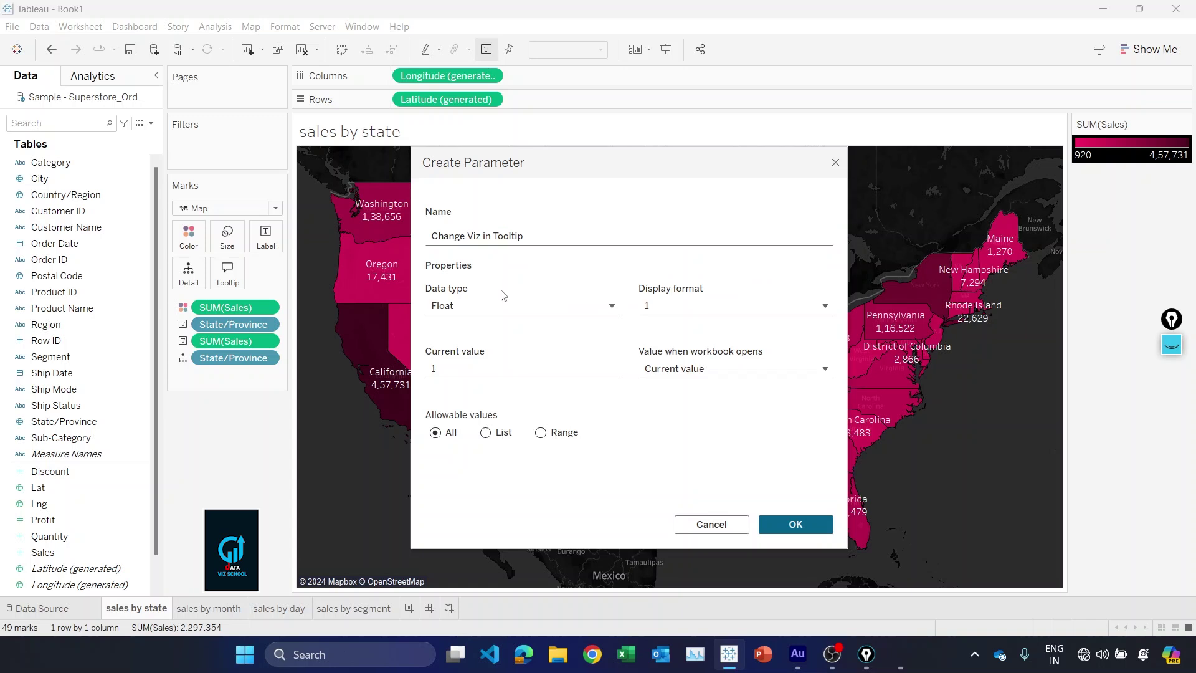
Set the parameter's data type to String and restrict its allowable values to a list
click(497, 305)
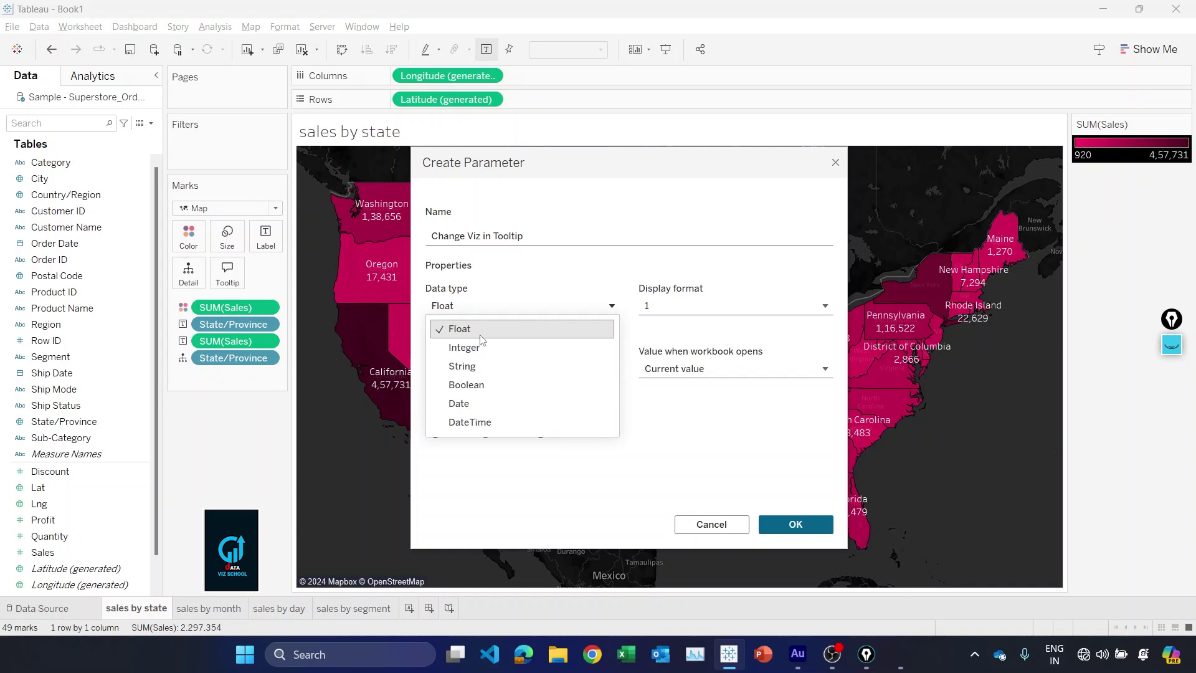
click(474, 372)
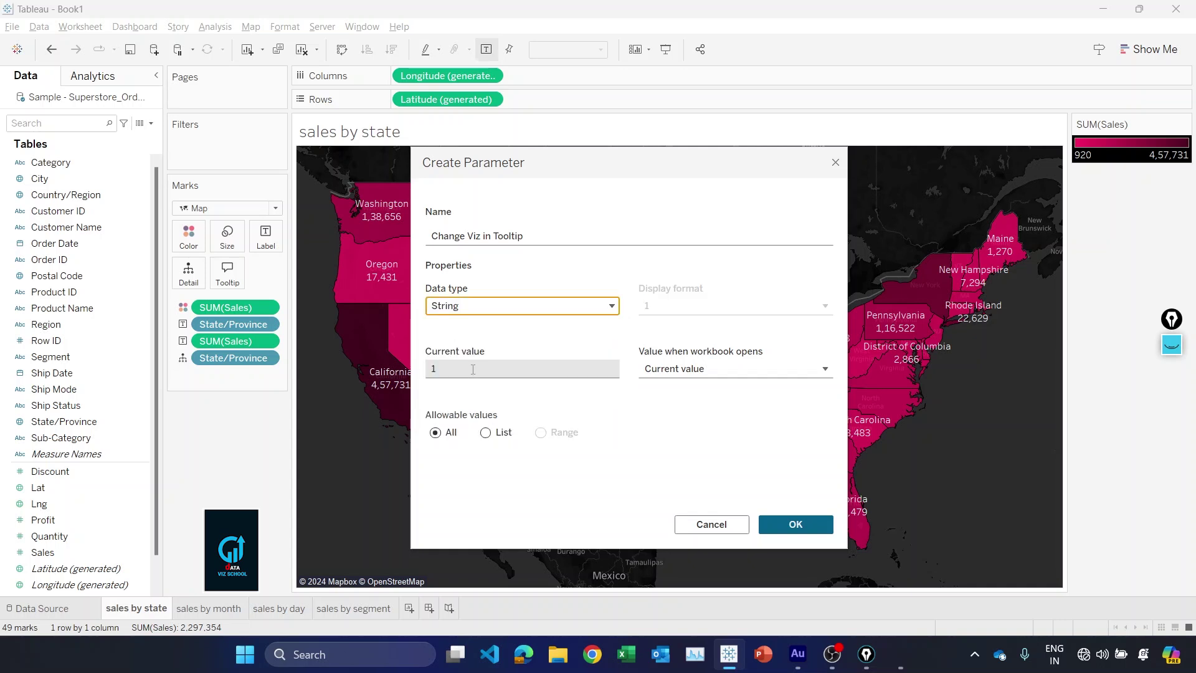
click(486, 433)
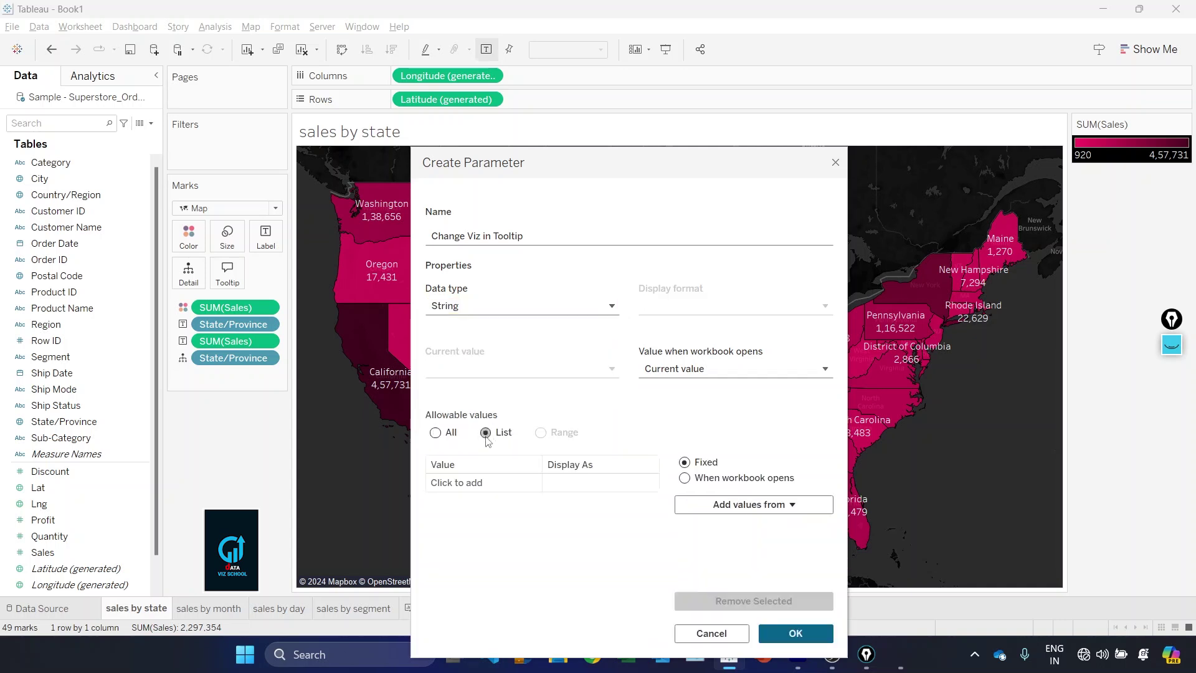
Add "sales by month", "sales by day" and "sales by segment" to the parameter's list of allowable values
click(484, 488)
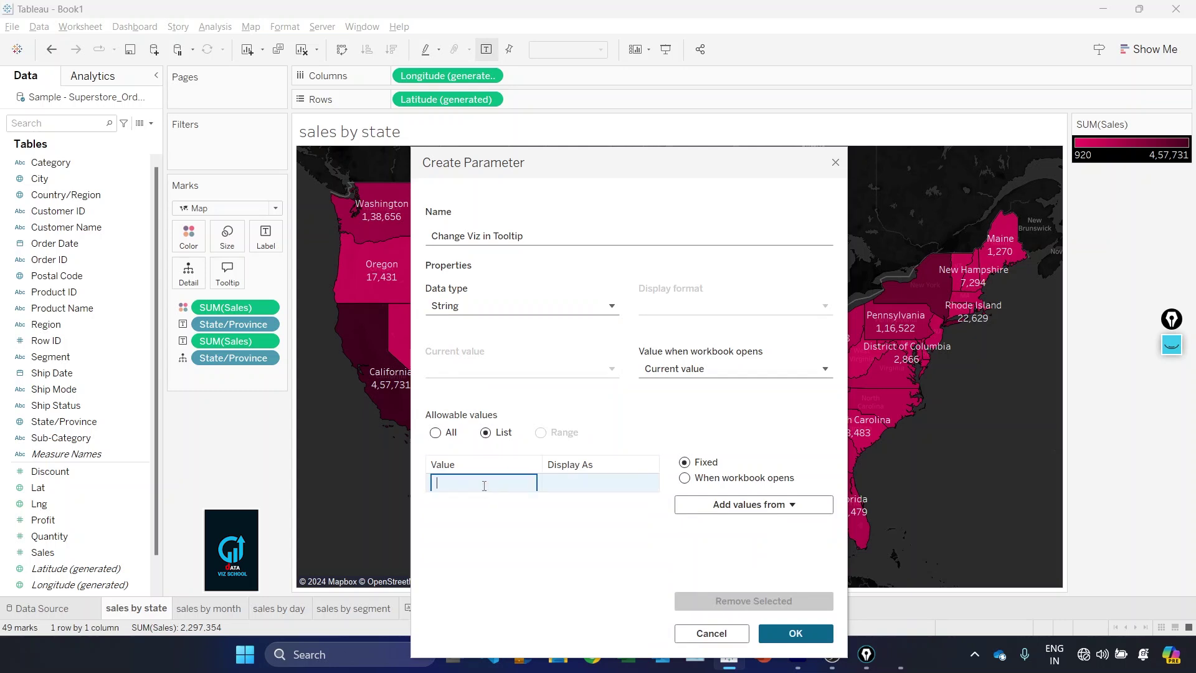
text(ss)
key(BackSpace)
text(ales by month)
key(Return)
text(sales by d)
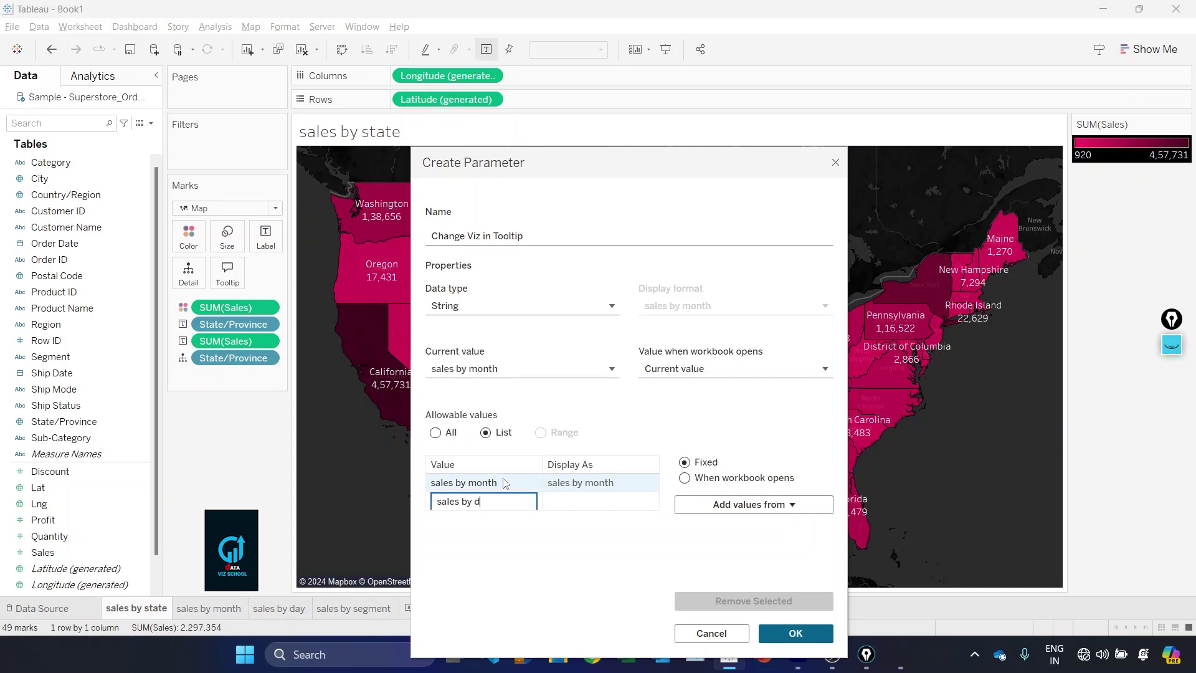
text(ay)
key(Return)
text(sale)
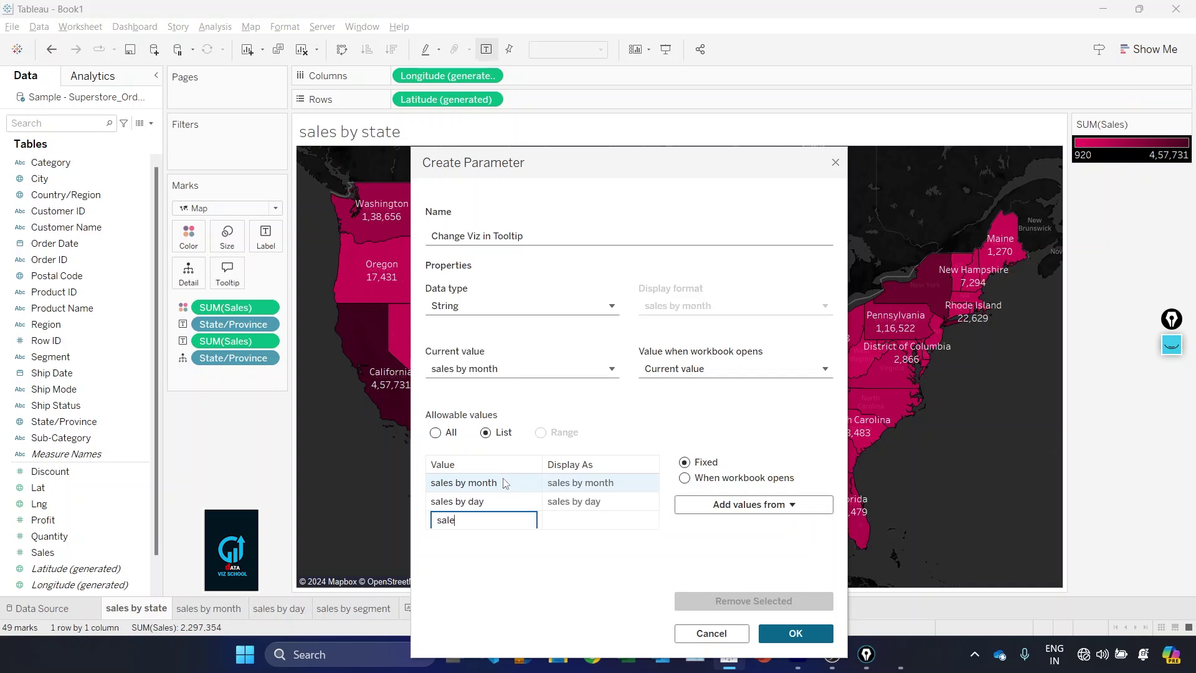
text(s by segment)
key(Return)
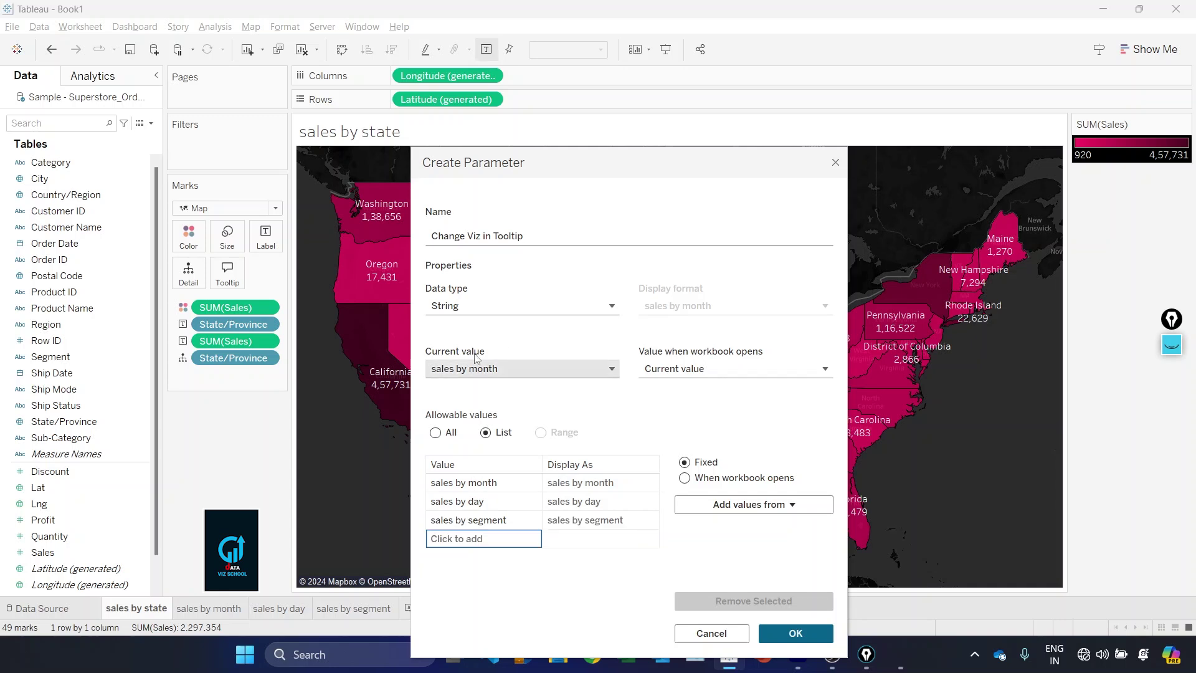
Choose "sales by month" as the parameter's current value and create the parameter
click(503, 369)
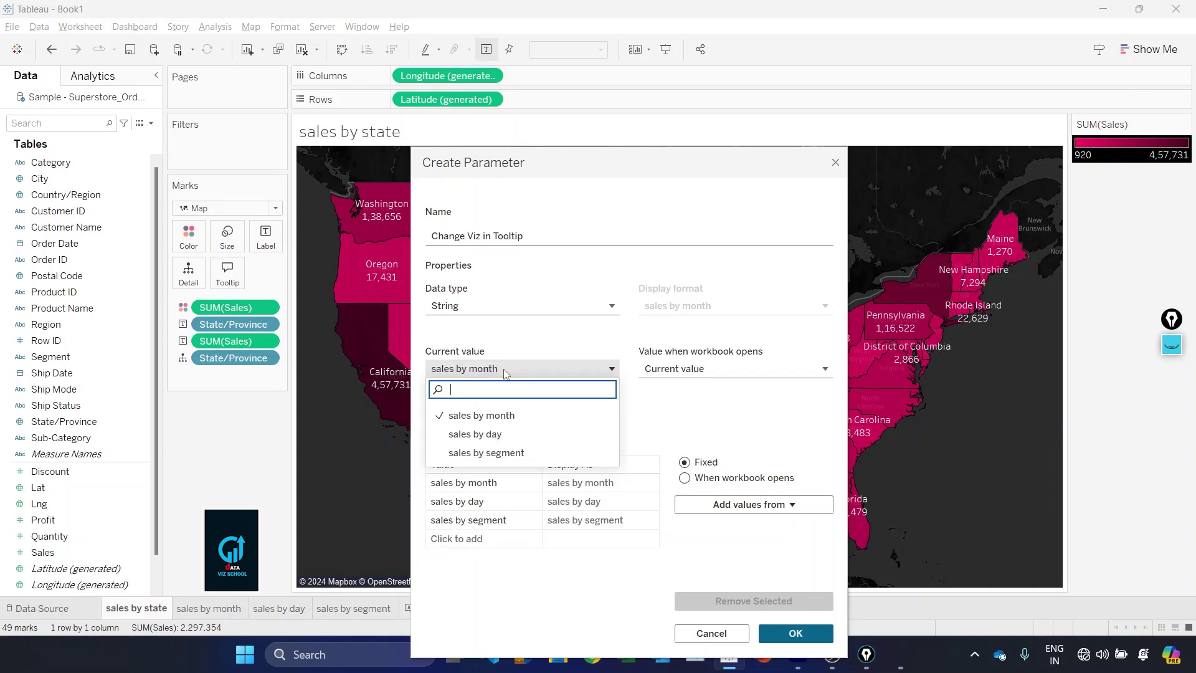
click(499, 418)
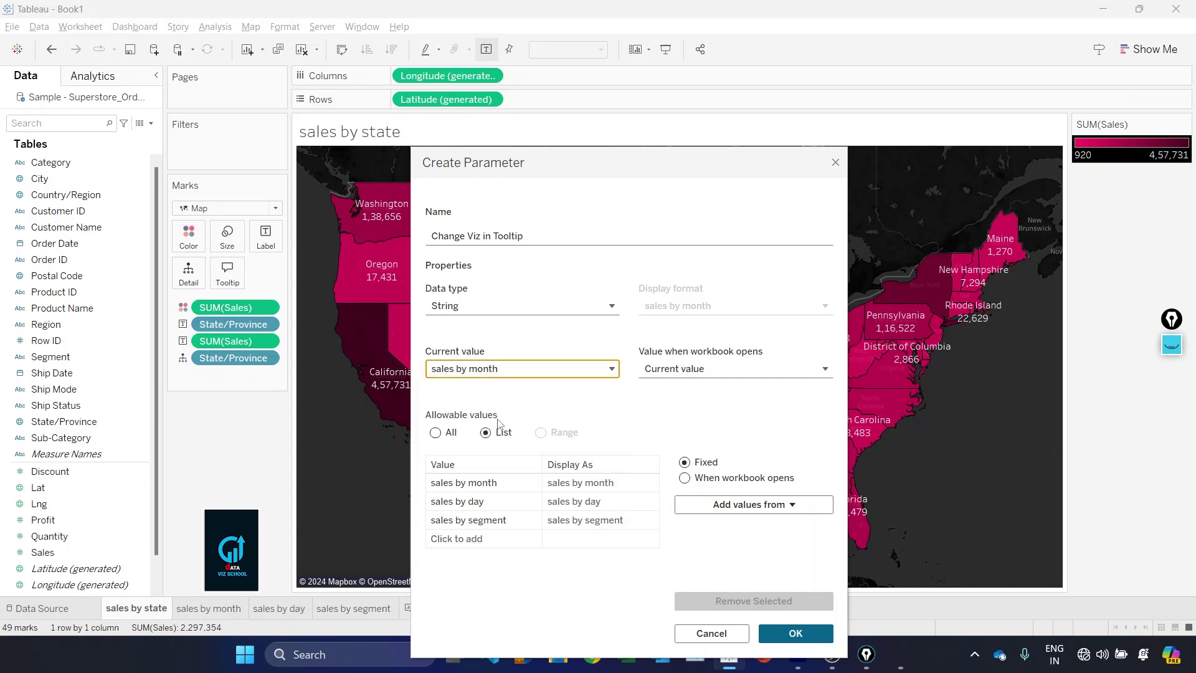
click(795, 634)
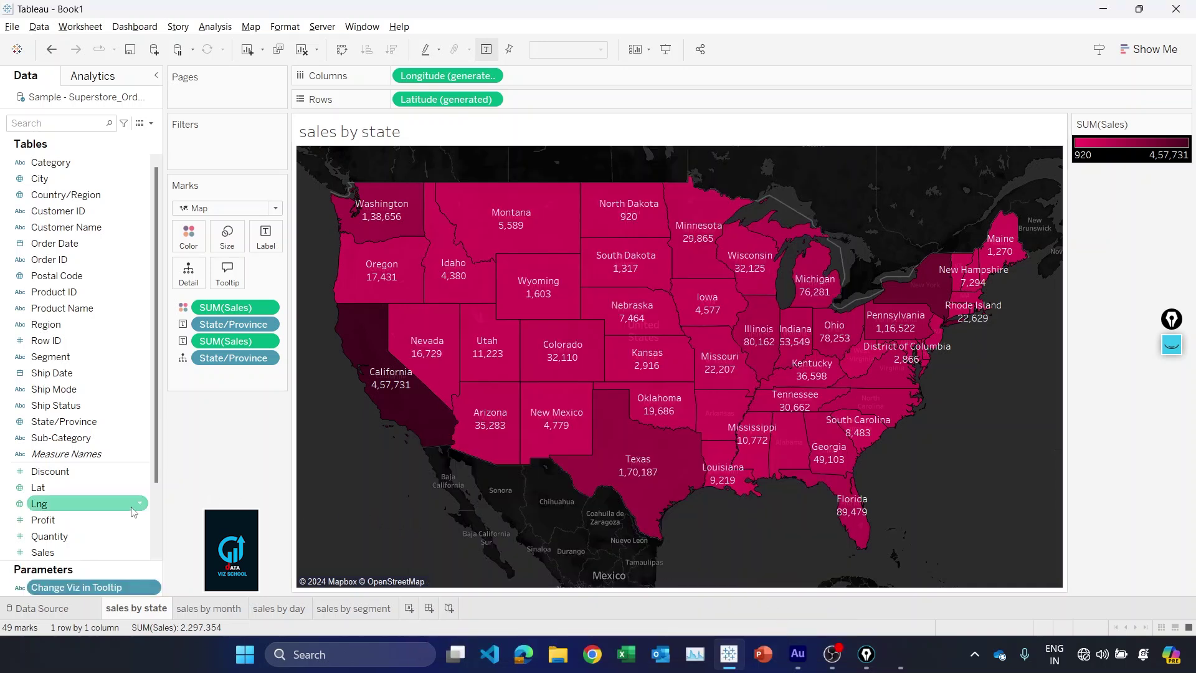
Show the Change Viz in Tooltip parameter control beside the map and test it with "sales by day" on a state's tooltip
right_click(94, 588)
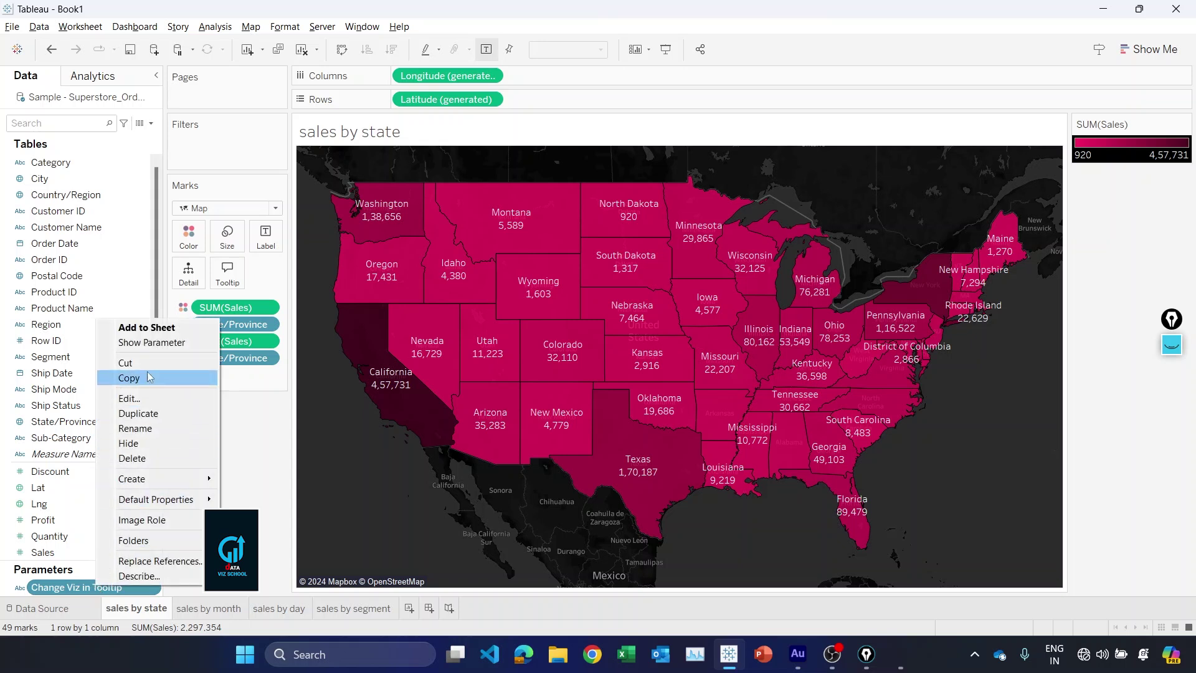
click(152, 343)
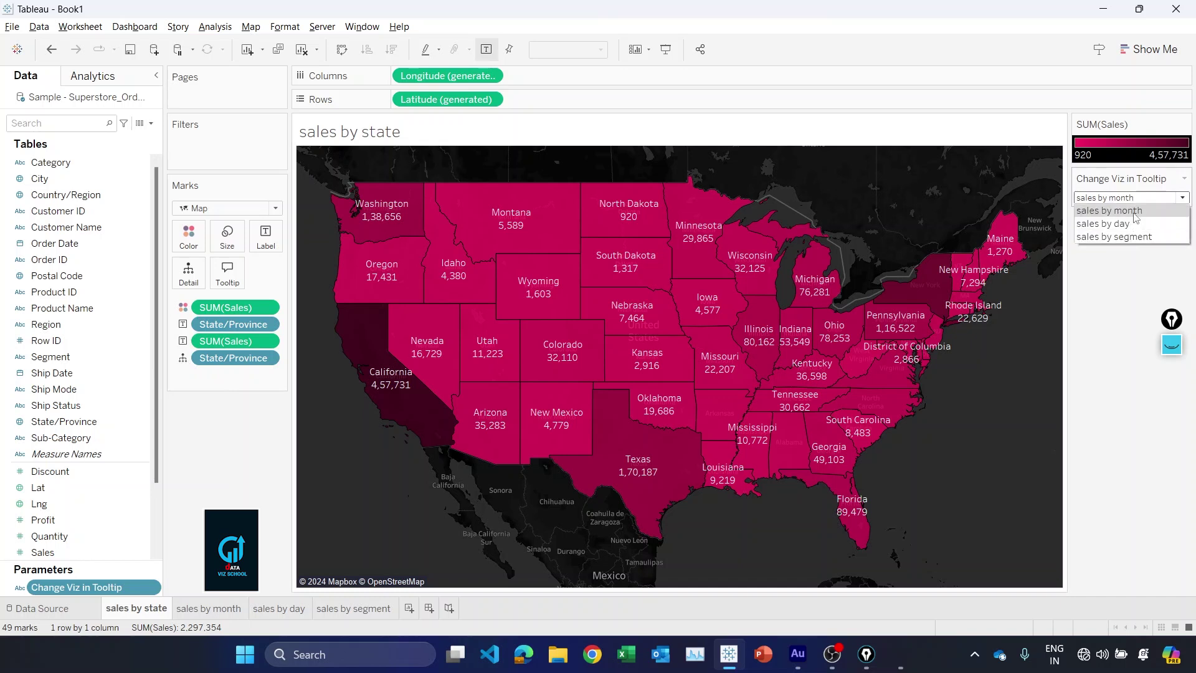
click(1134, 212)
click(1131, 198)
click(1129, 223)
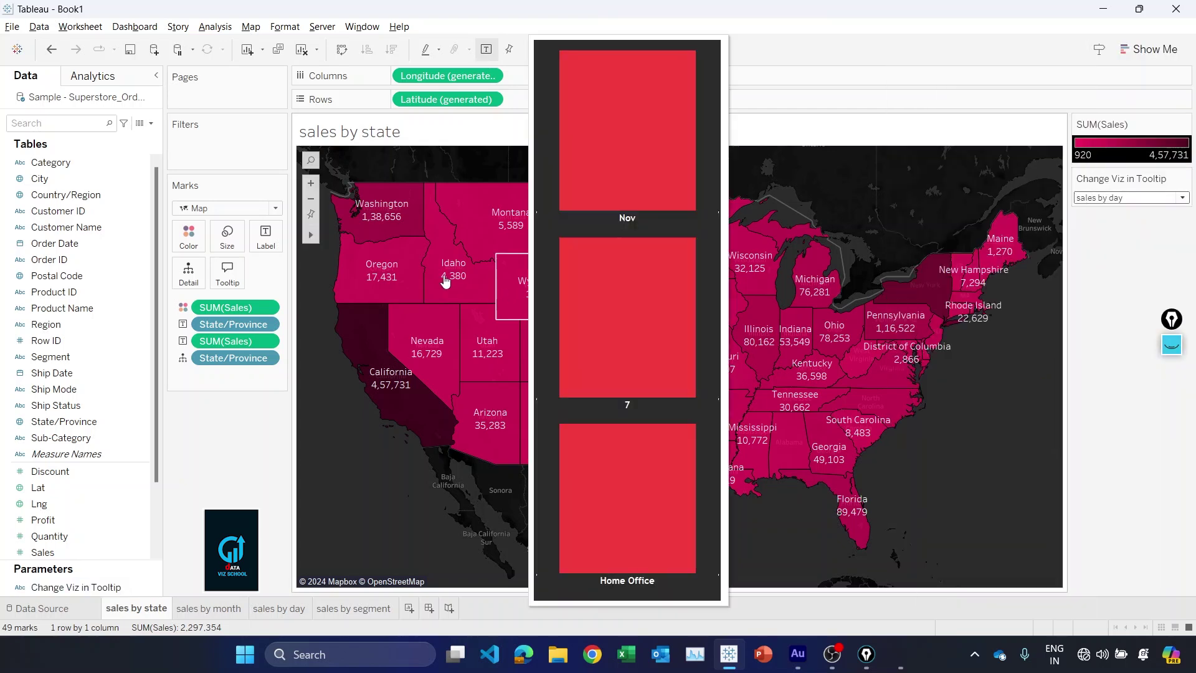
mouse_move(445, 282)
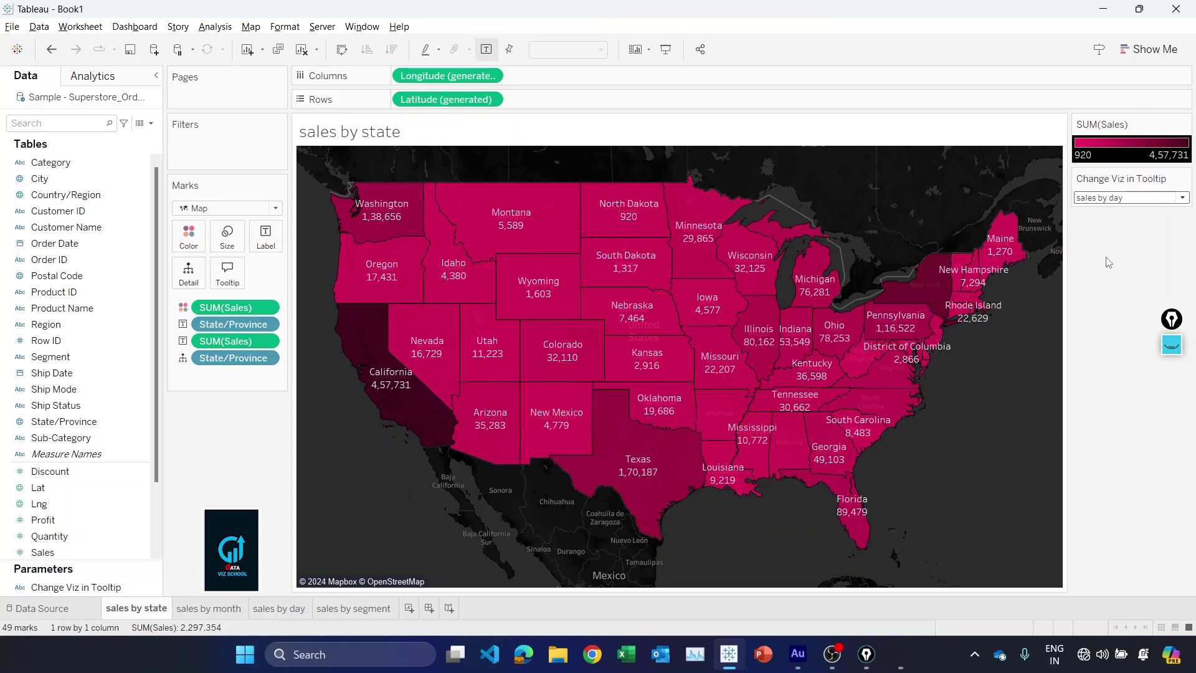
Copy the markup of the three sheets from the map's tooltip and paste it into a new calculated field
click(226, 272)
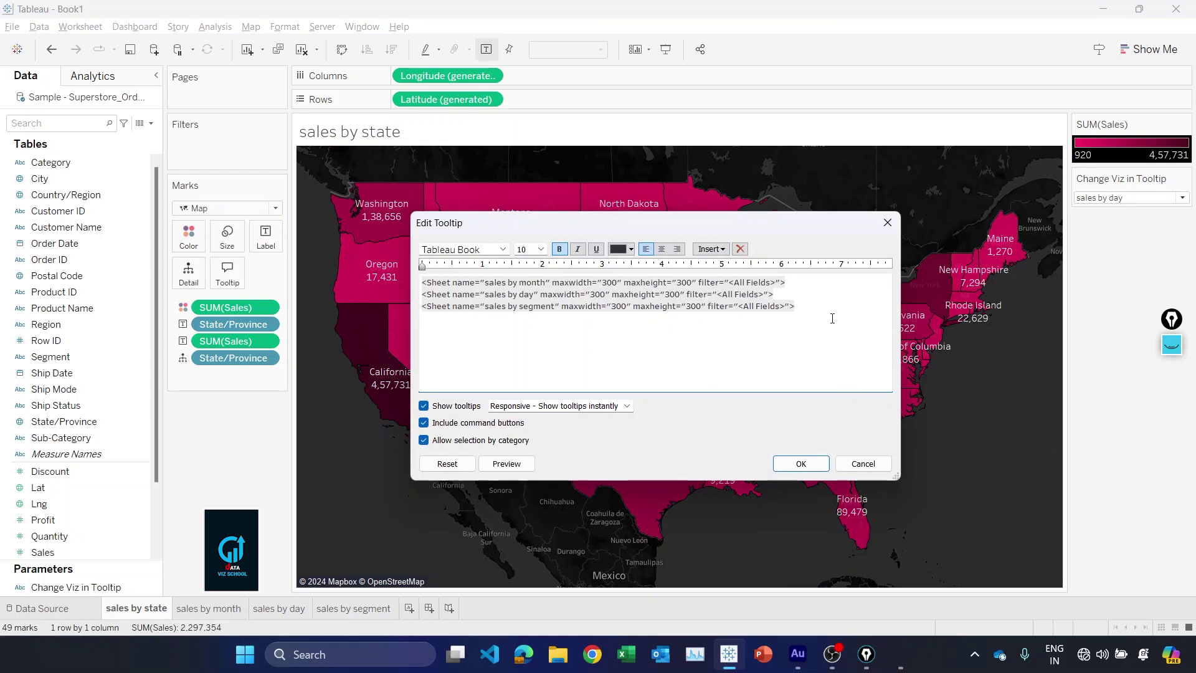
drag(832, 318, 388, 288)
key(ctrl+c)
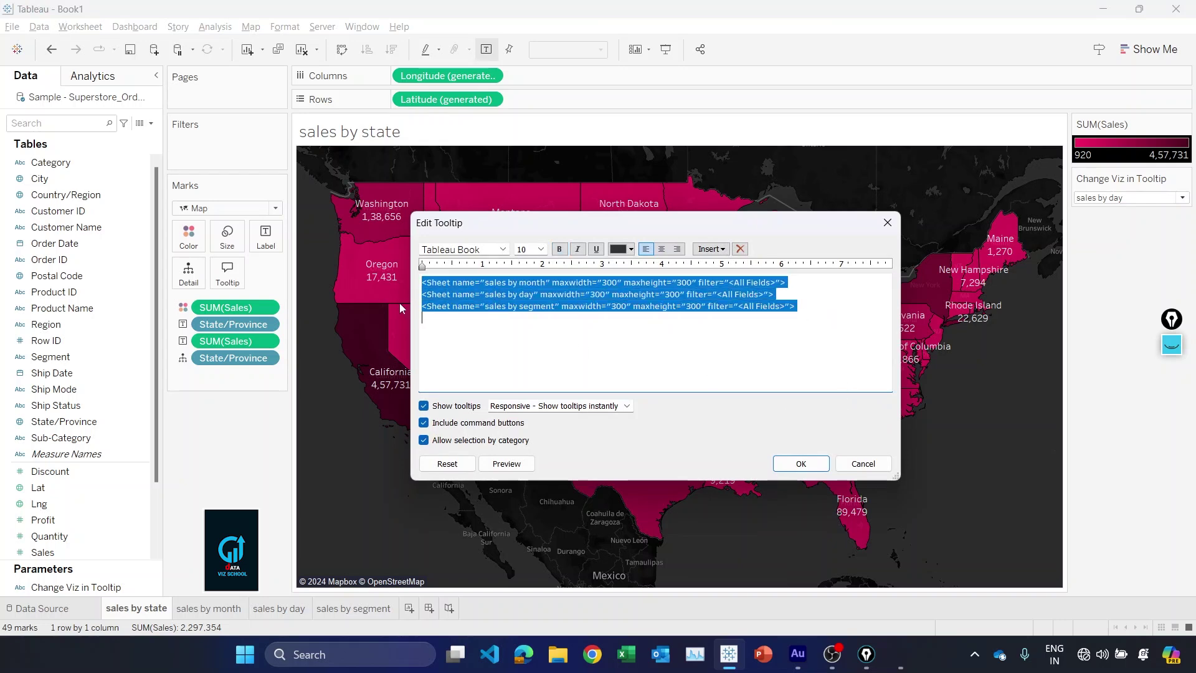
click(801, 464)
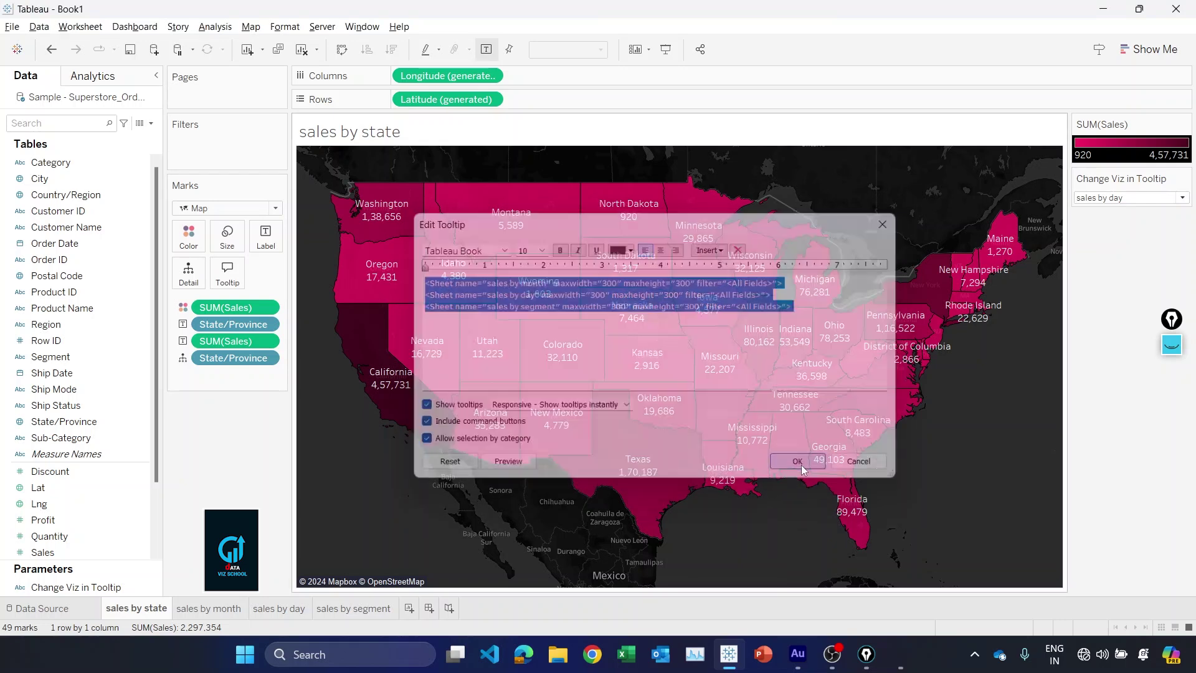
click(150, 123)
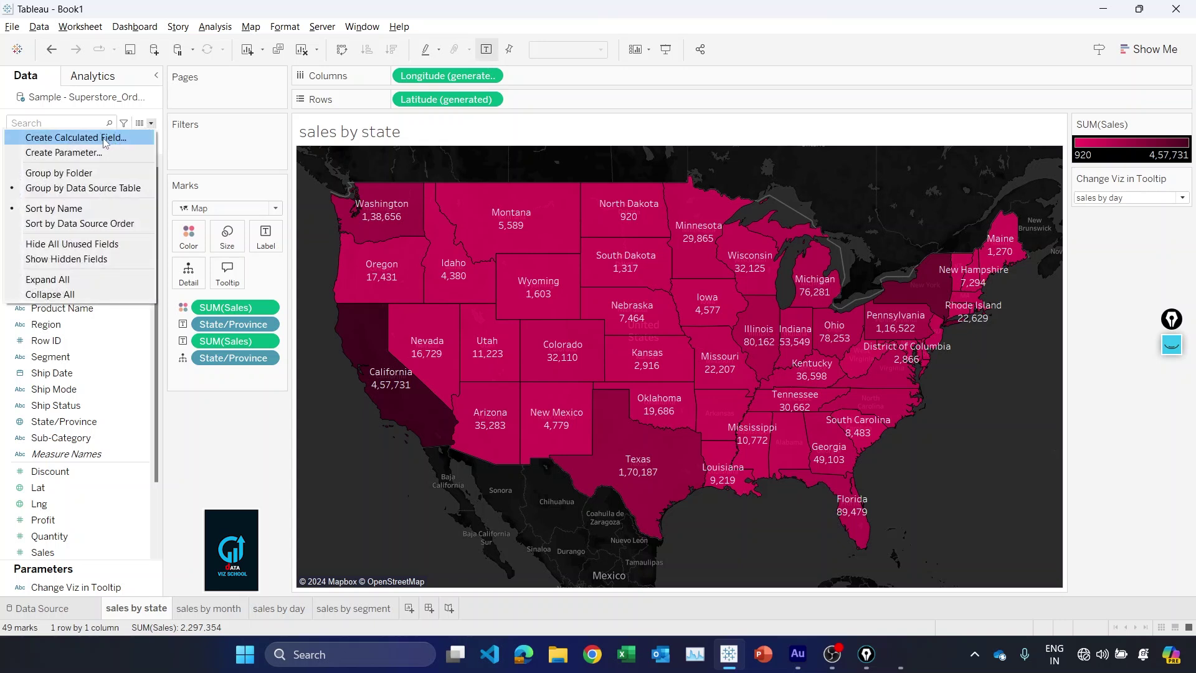
click(104, 138)
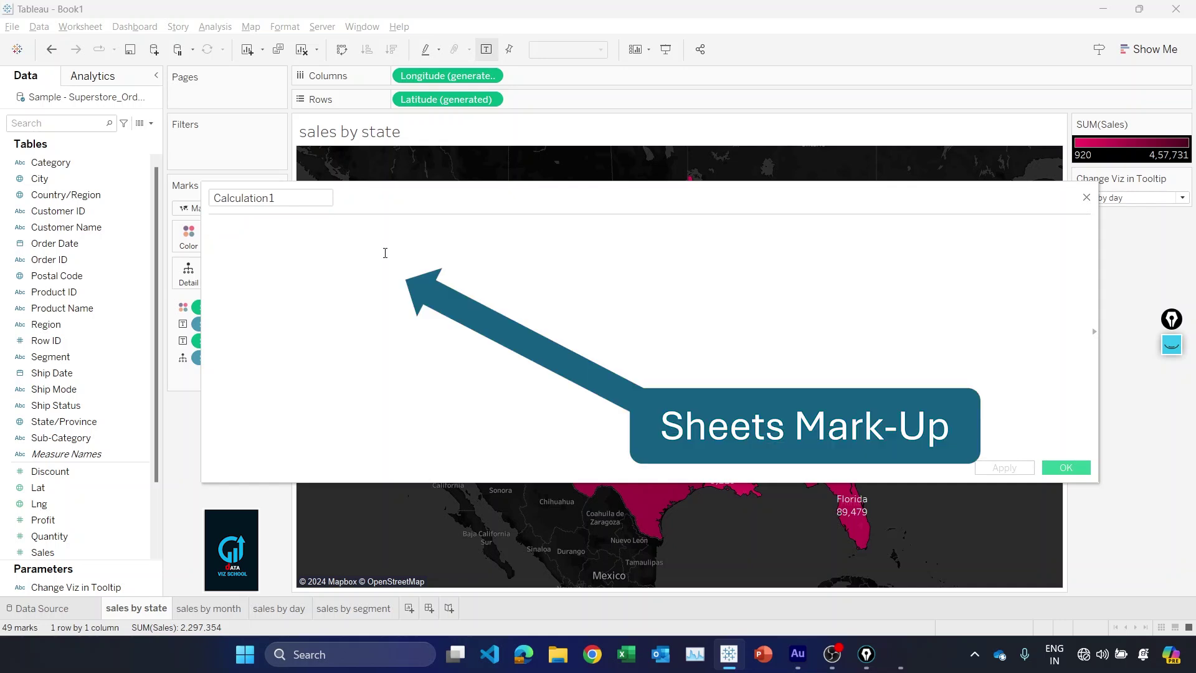
key(ctrl+v)
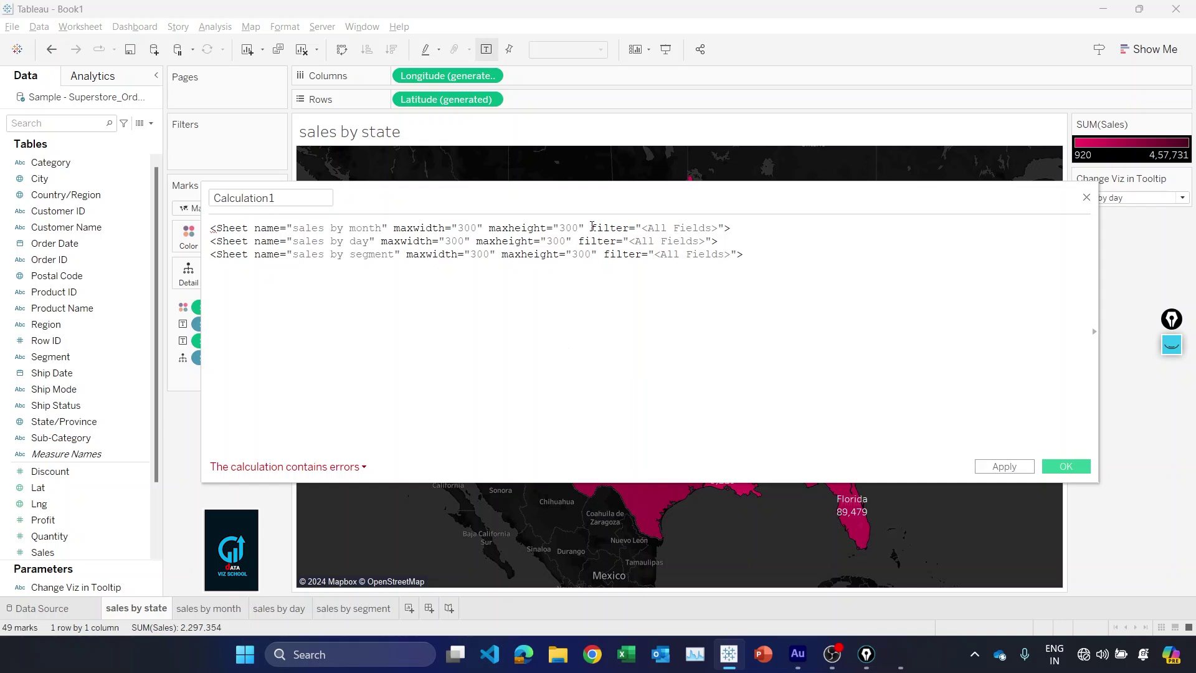
Delete the filter="<All Fields>" attribute from all three sheet lines in the calculation
drag(592, 226, 727, 228)
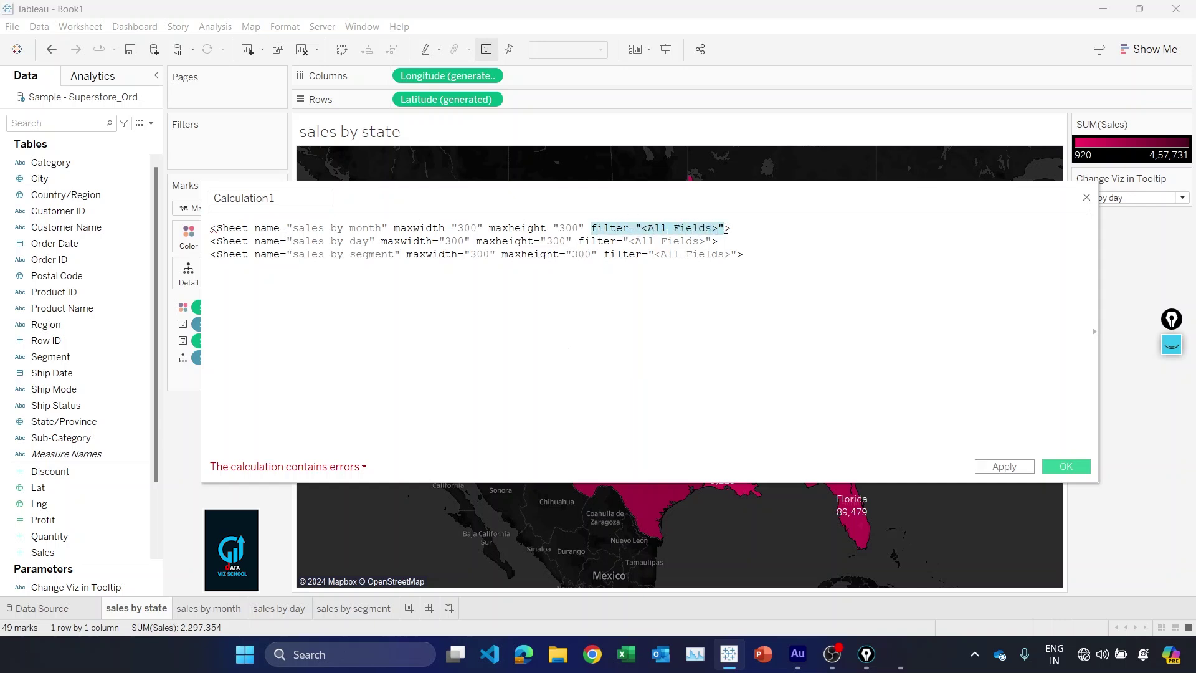
key(BackSpace)
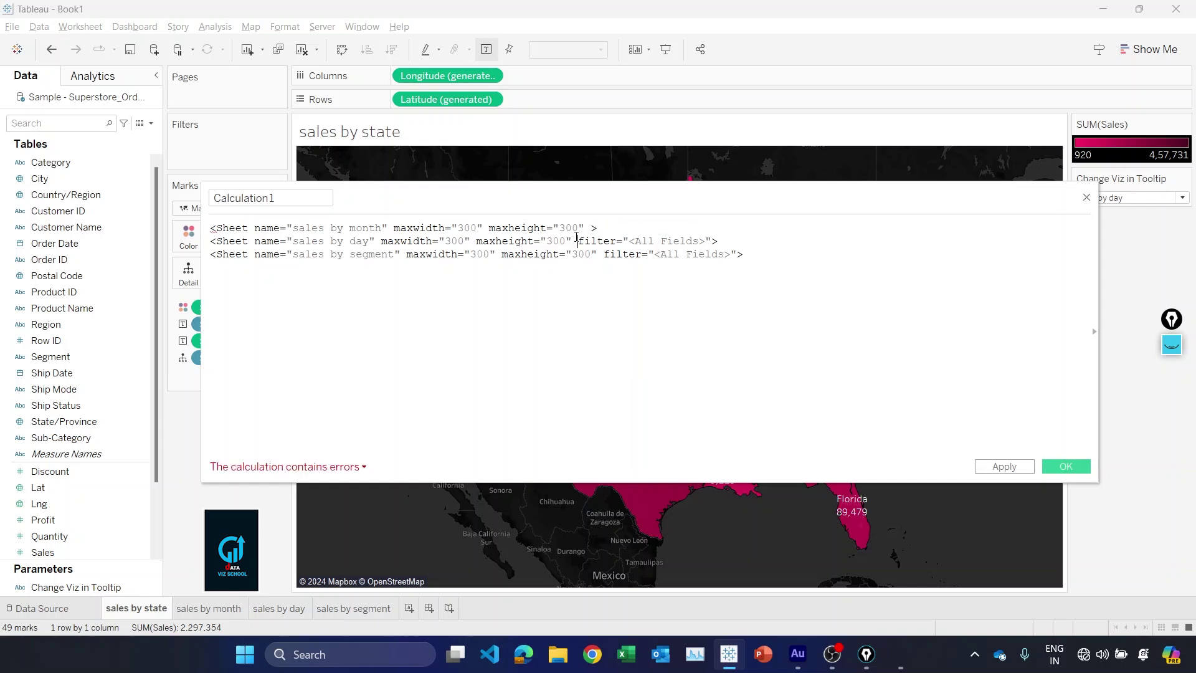
drag(577, 241, 739, 253)
key(BackSpace)
key(BackSpace)
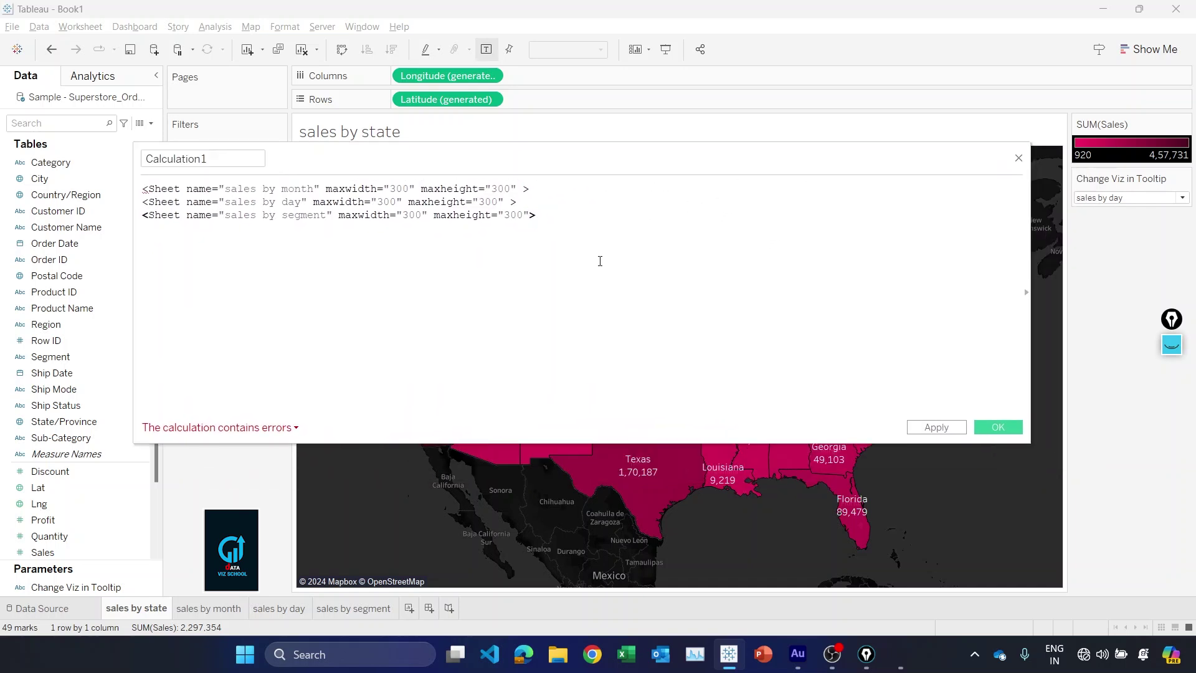
Try the Change Viz in Tooltip parameter with "sales by month" and set it back to "sales by day"
click(1109, 197)
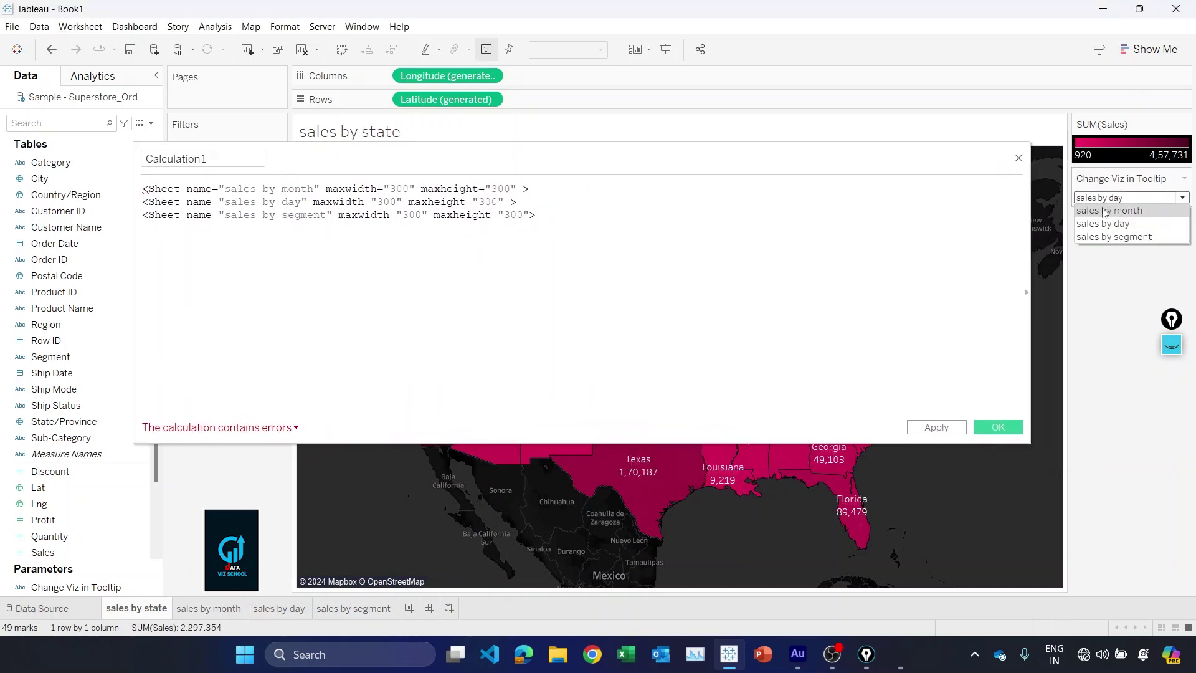
click(1108, 212)
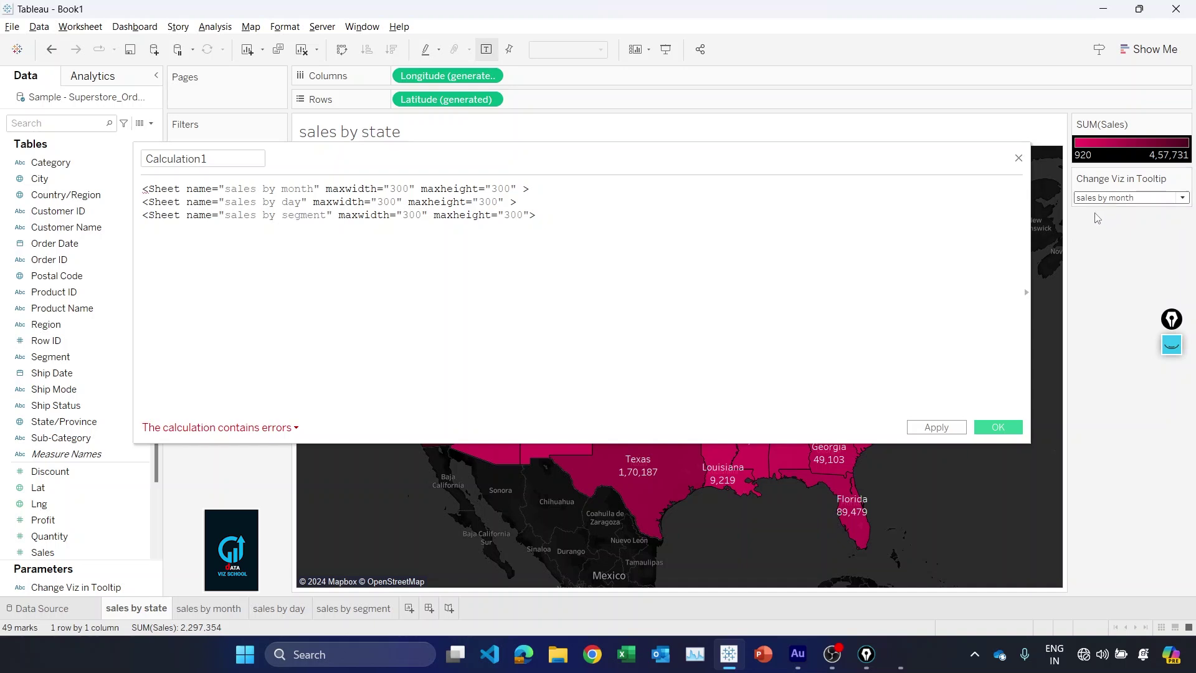
click(240, 245)
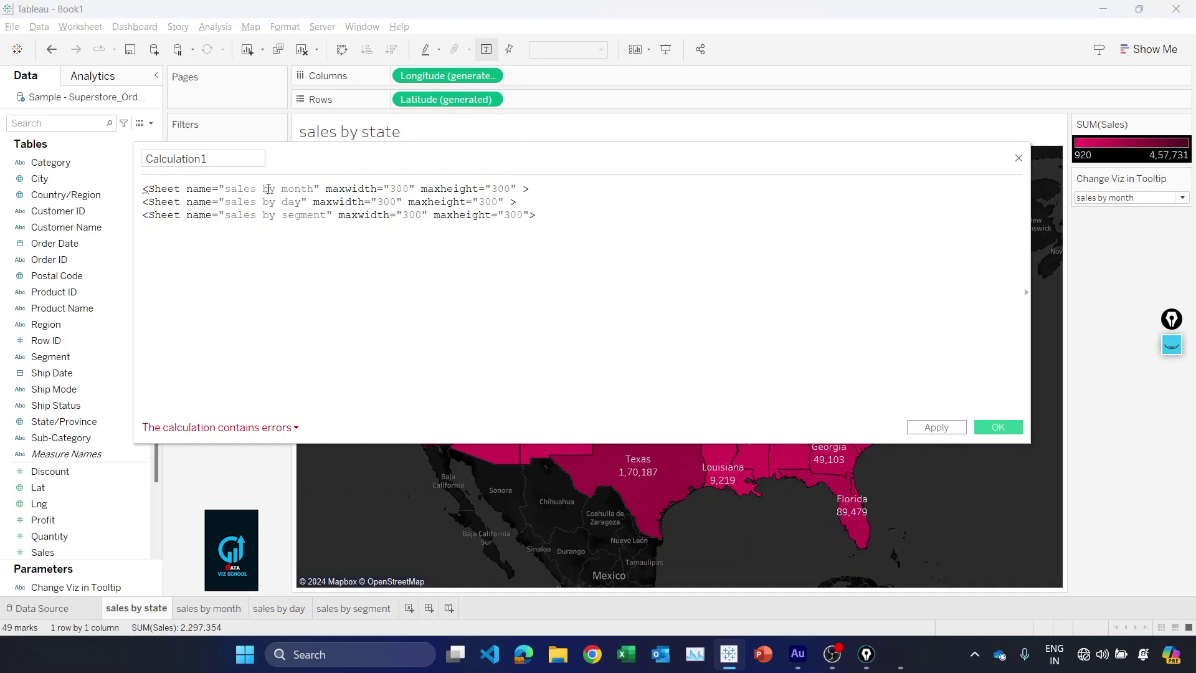
click(1115, 199)
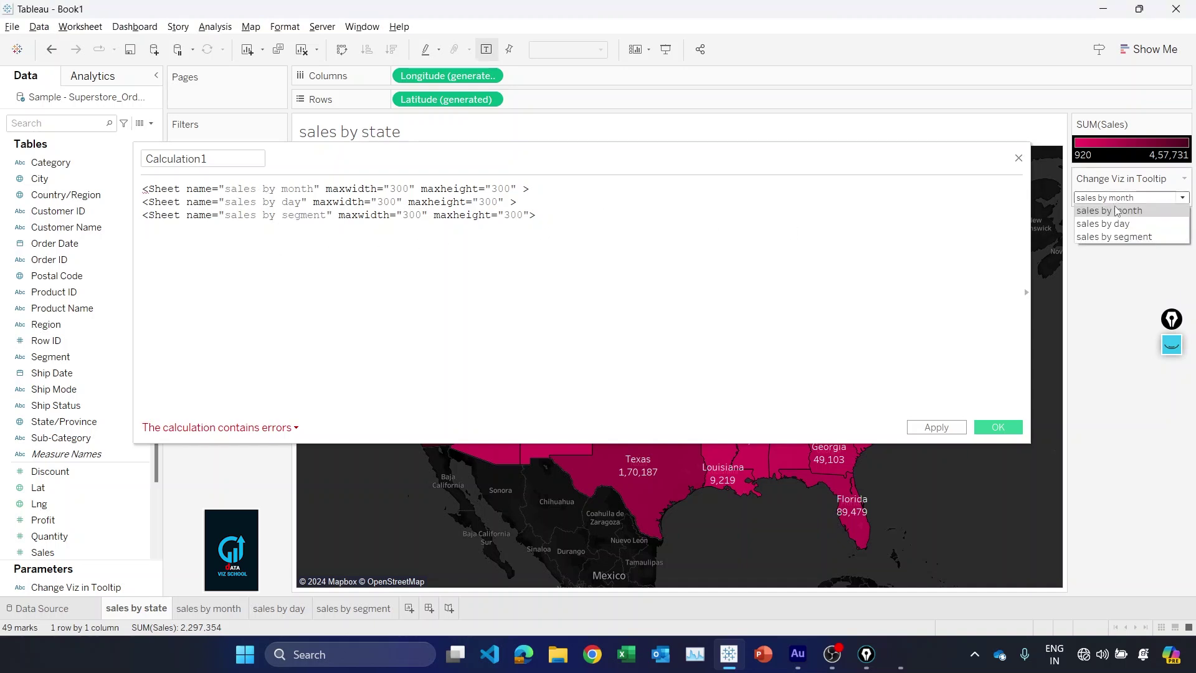
click(1120, 225)
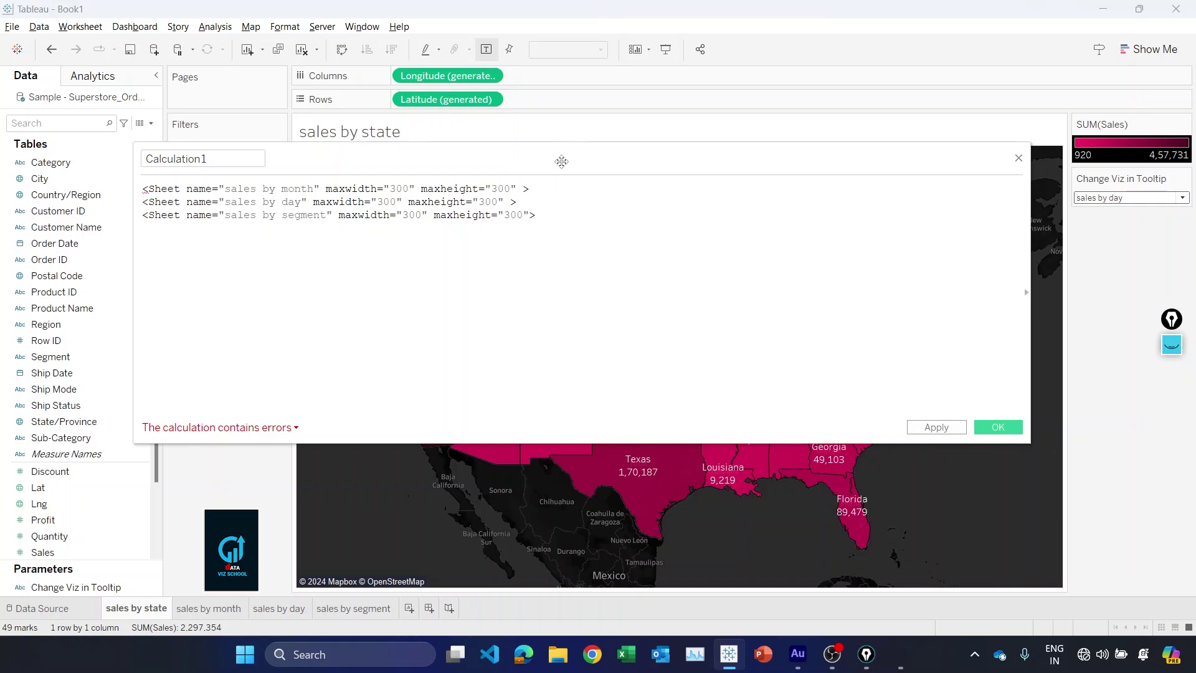
Start the calculation with the condition IF [Change Viz in Tooltip]='sales by month' in front of the sales by month sheet markup
drag(561, 160, 673, 194)
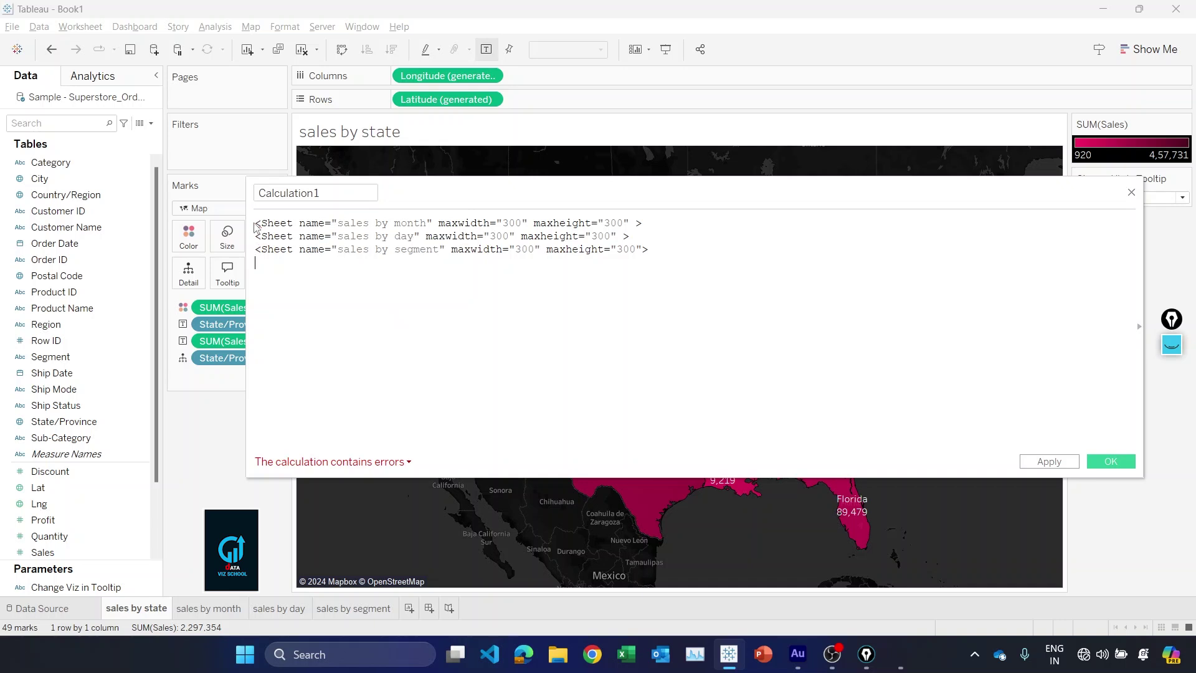
click(259, 224)
text(IF )
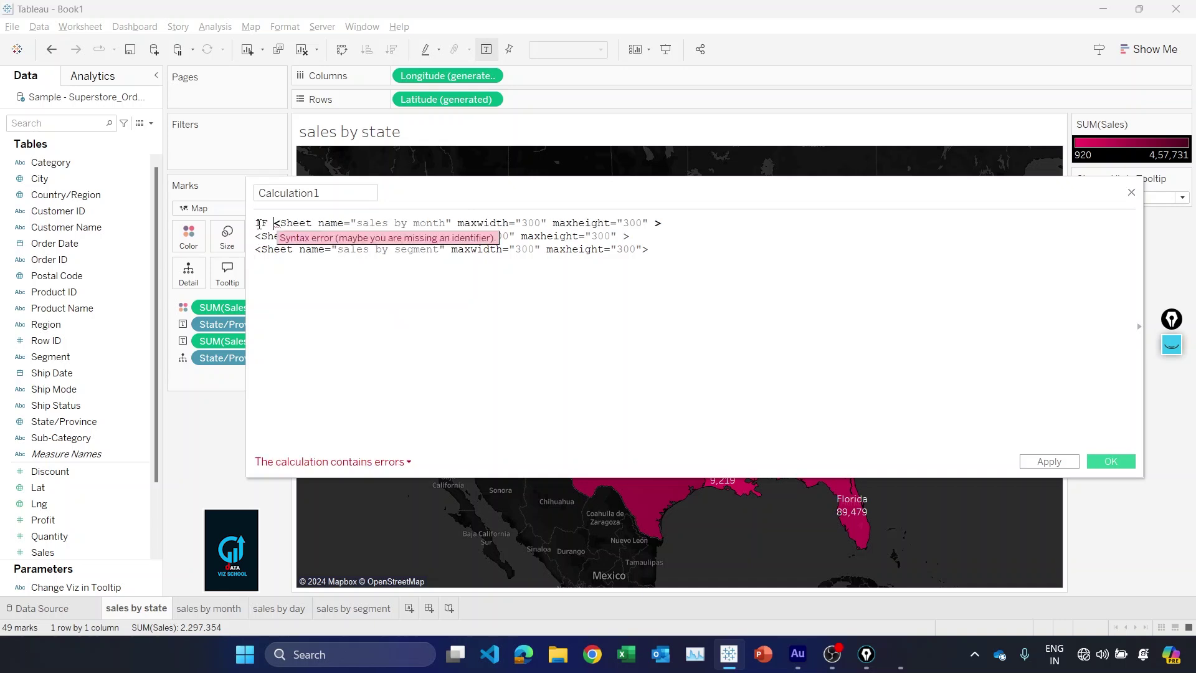
text(cha)
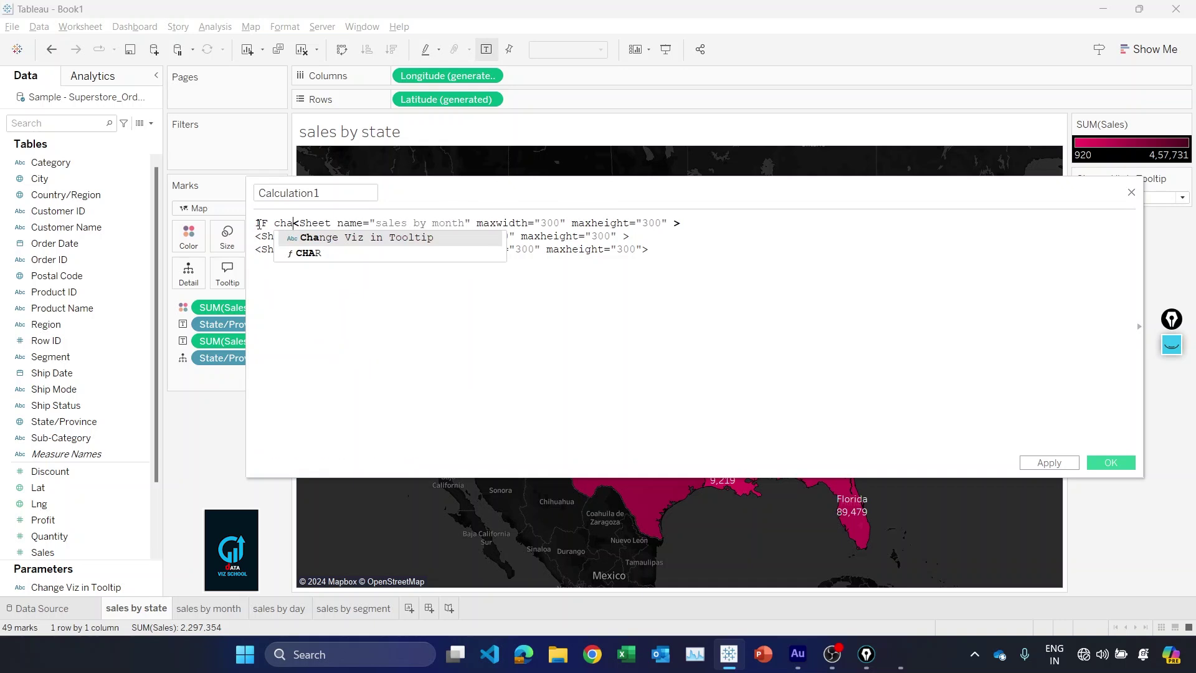
key(Return)
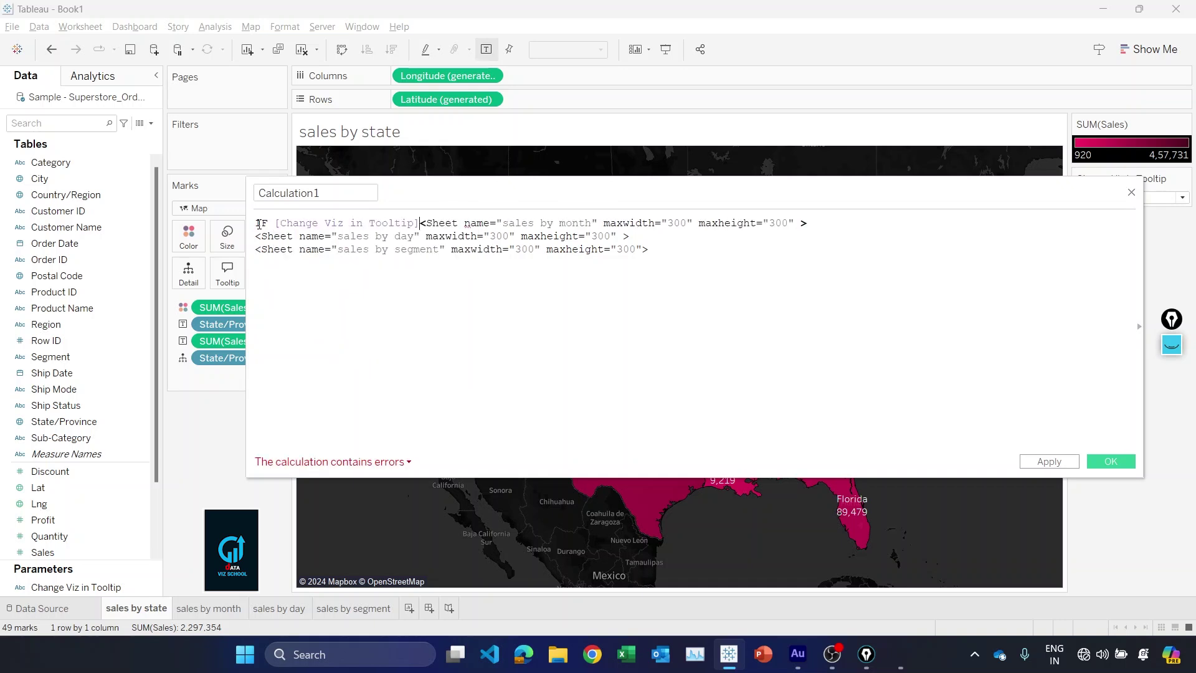
text(=)
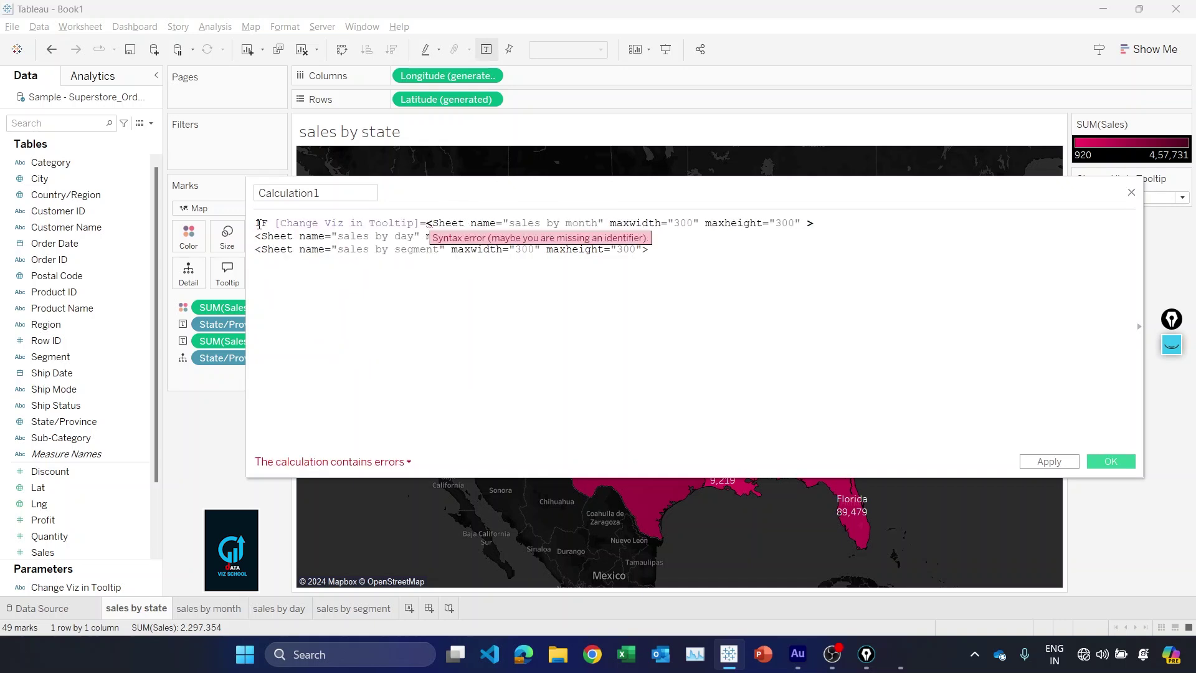
text('')
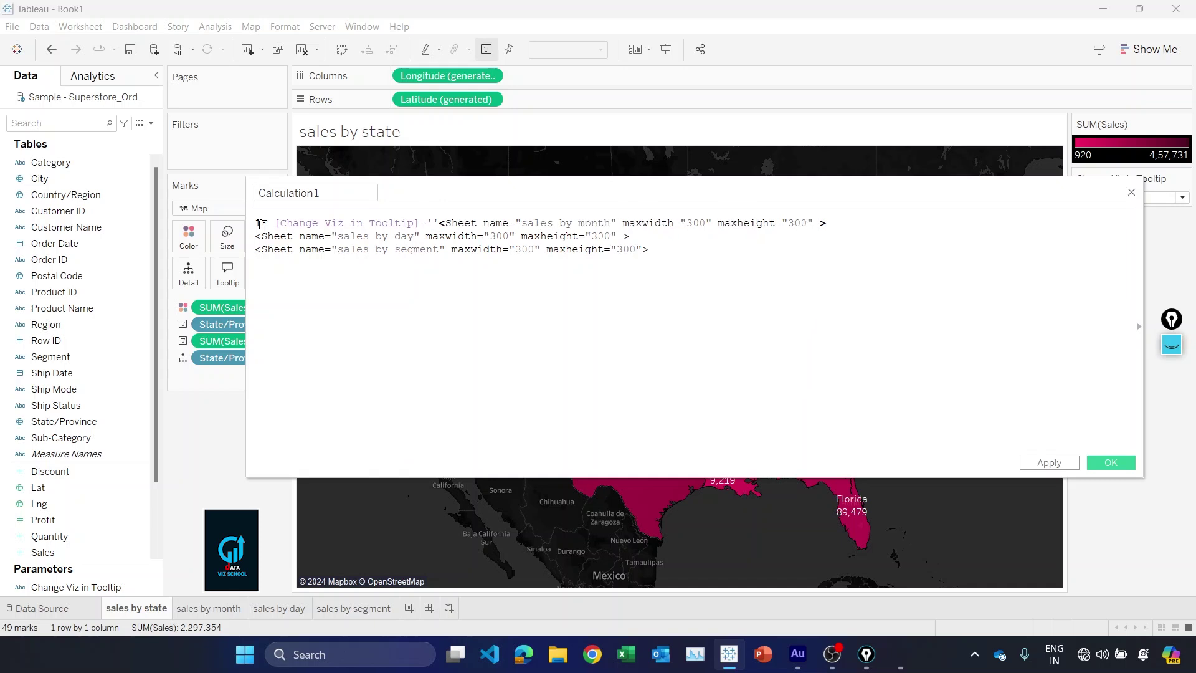
text(sales)
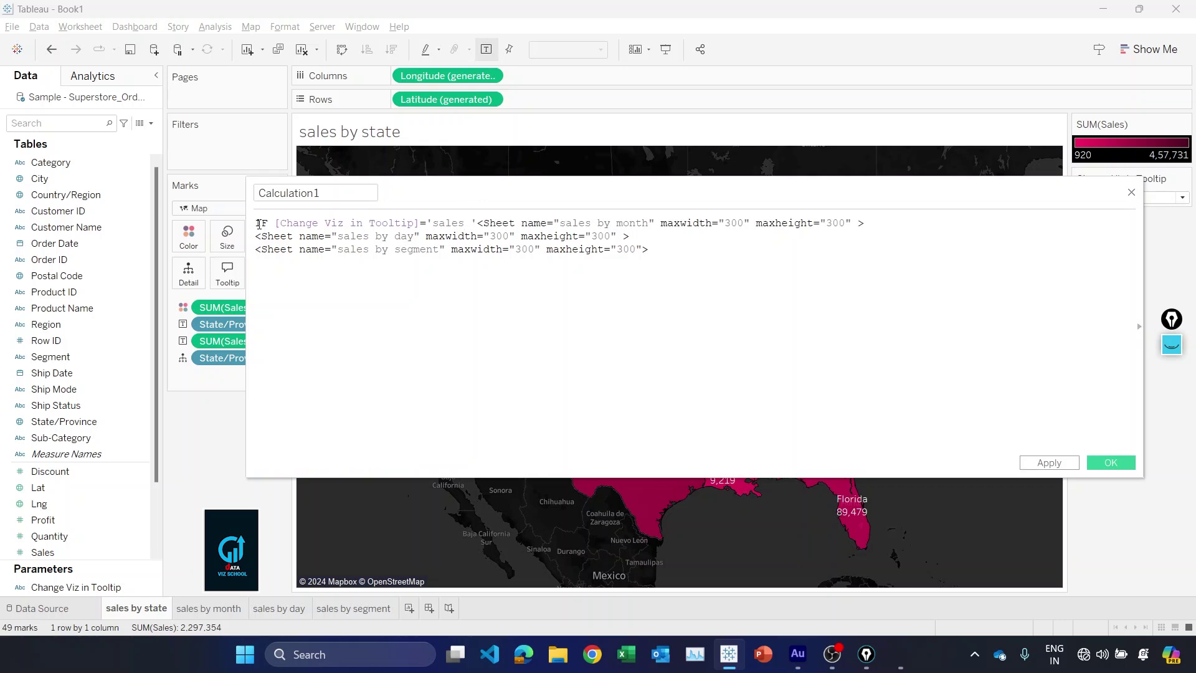
text(by month')
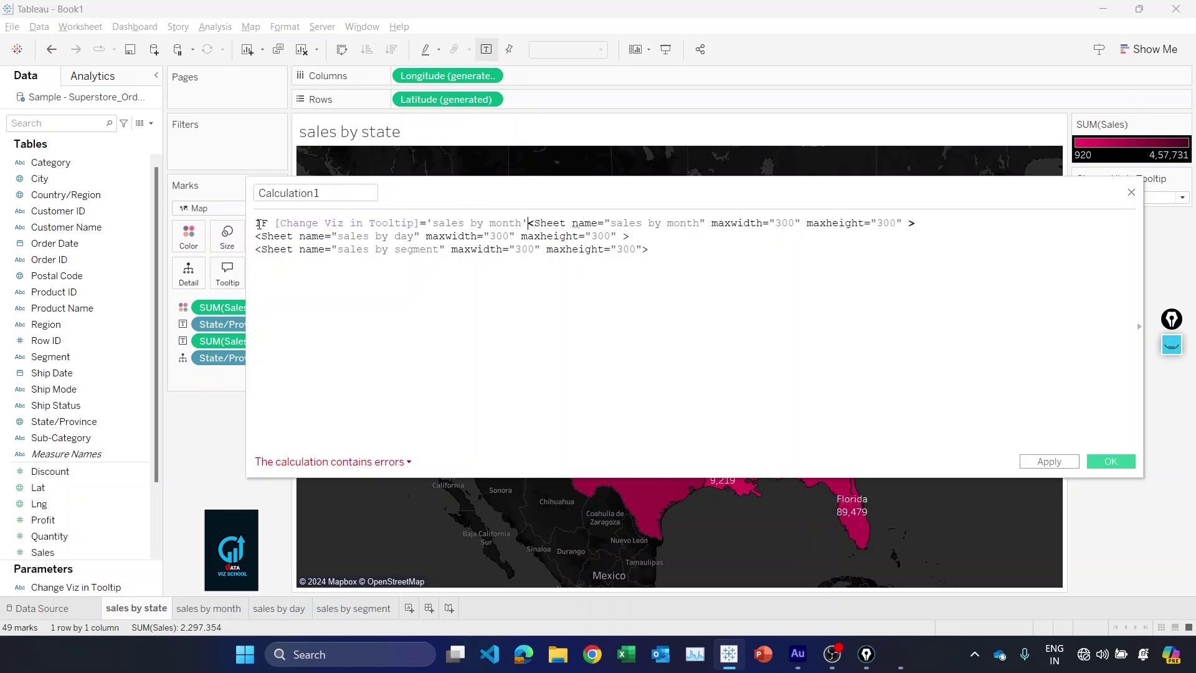
Add THEN after the month condition and enclose the sales by month sheet markup in single quotes
text( THEN )
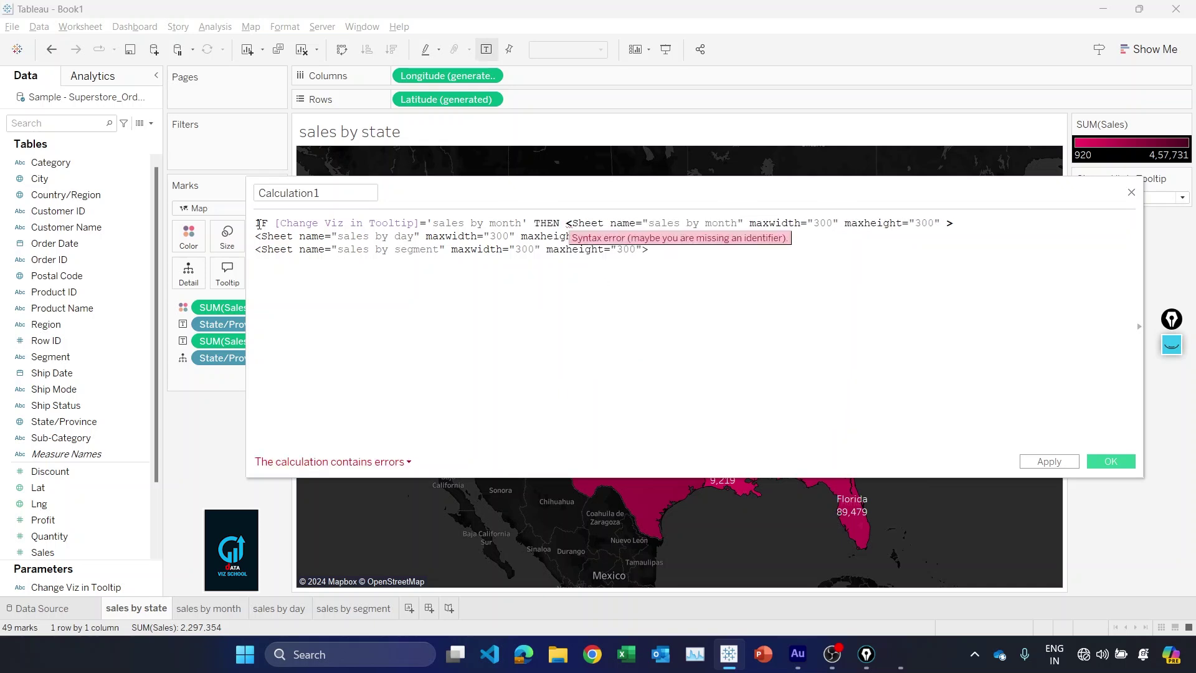
text(')
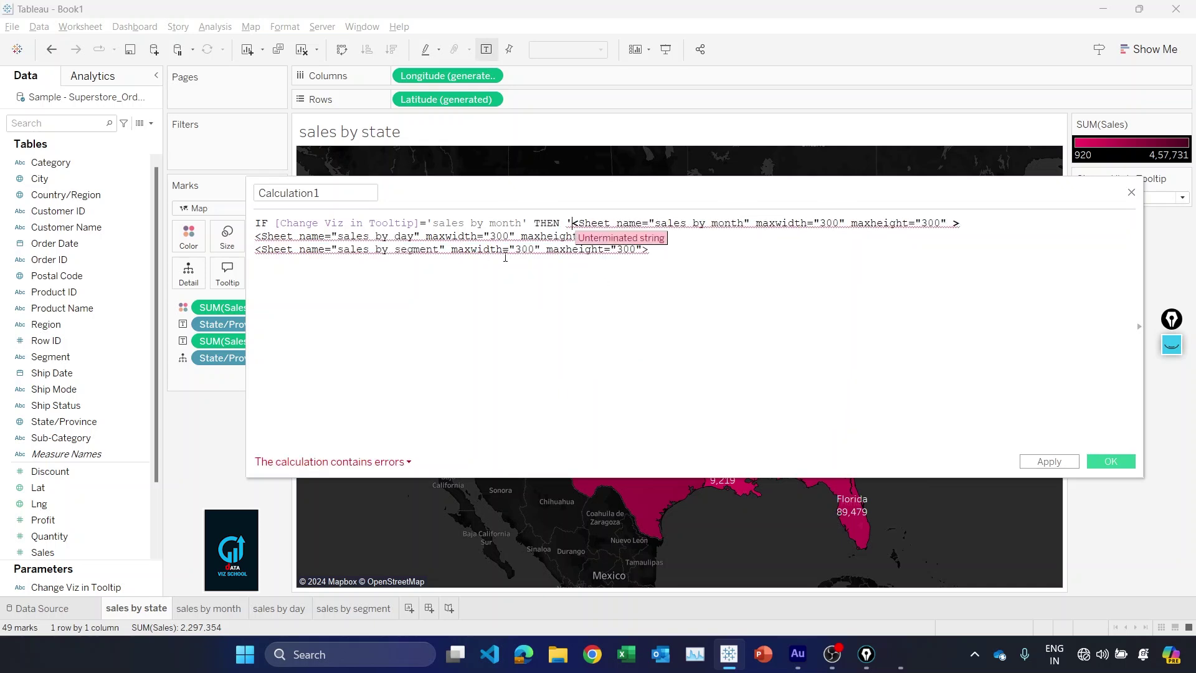
key(End)
text(')
Set the Change Viz in Tooltip parameter to "sales by month" and check that option against the IF condition's text
drag(997, 199, 906, 169)
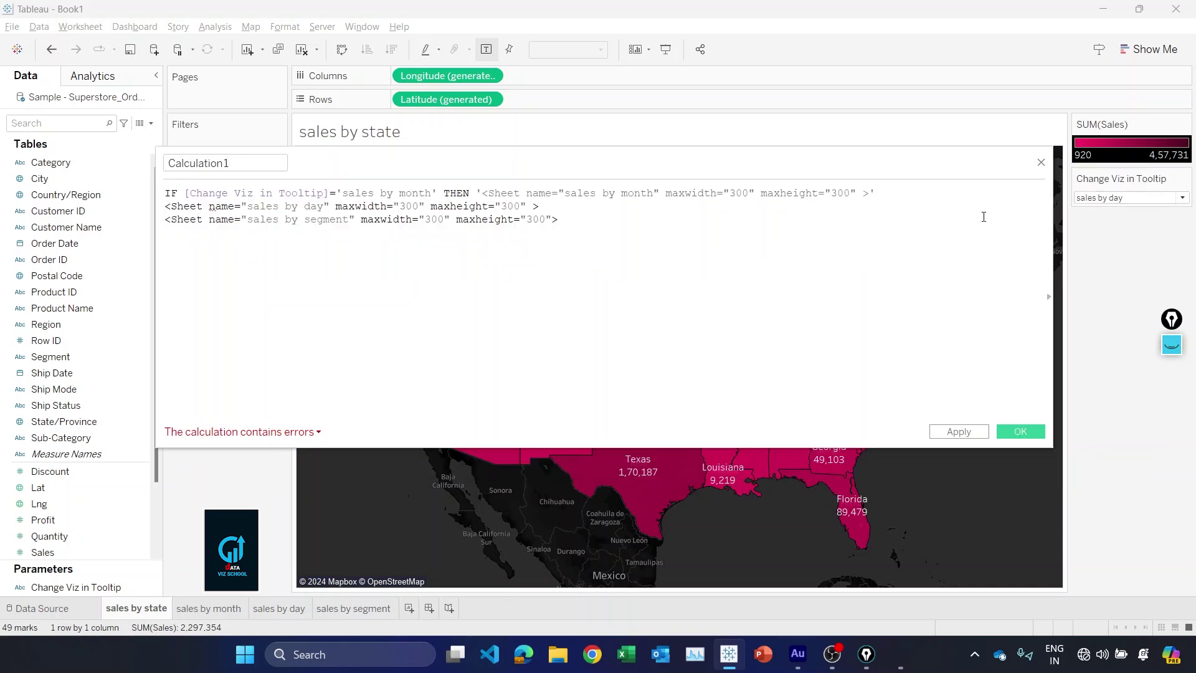
click(1125, 198)
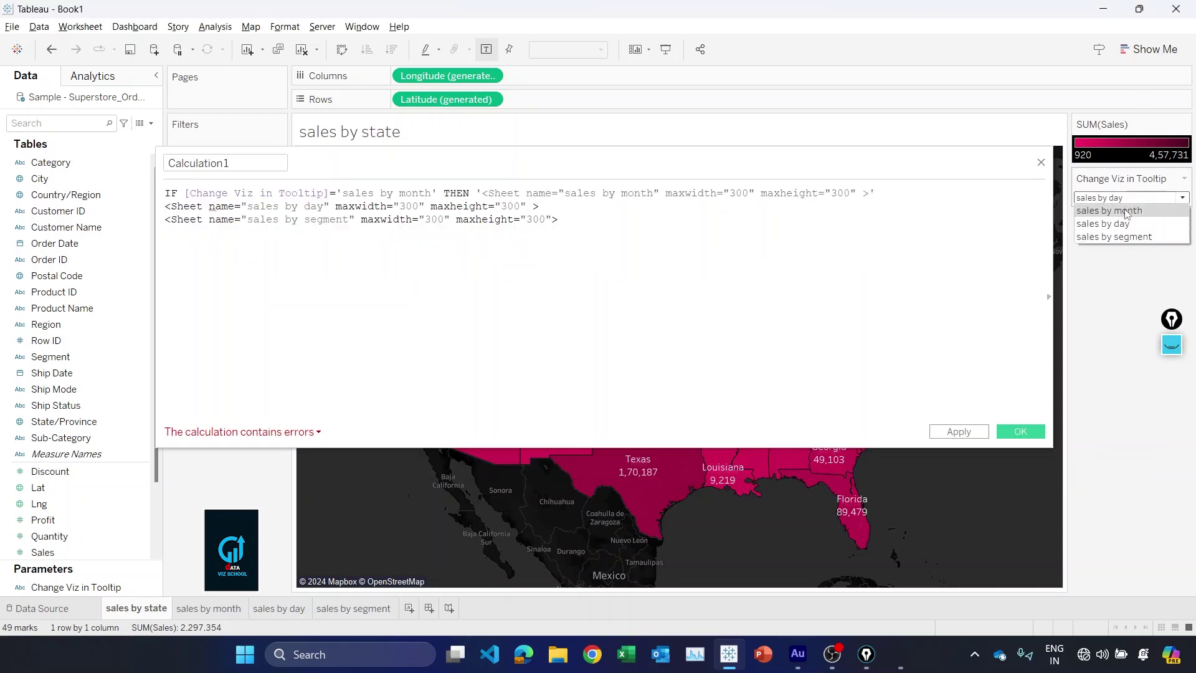
click(1126, 212)
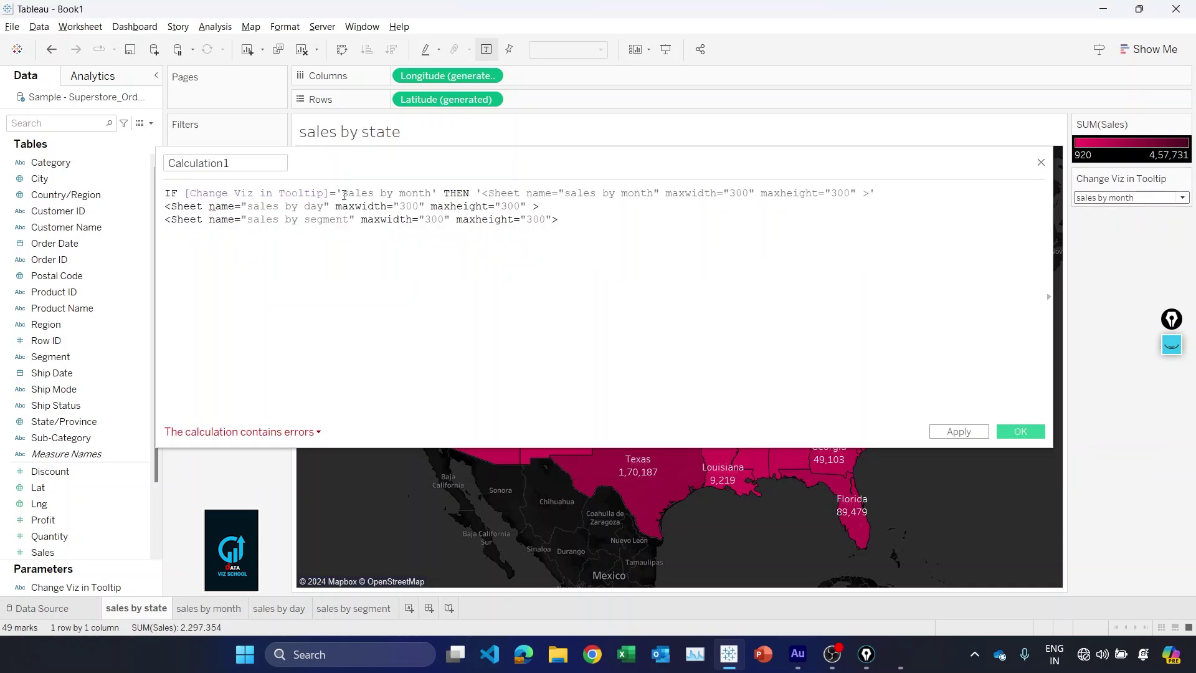
drag(344, 196, 426, 196)
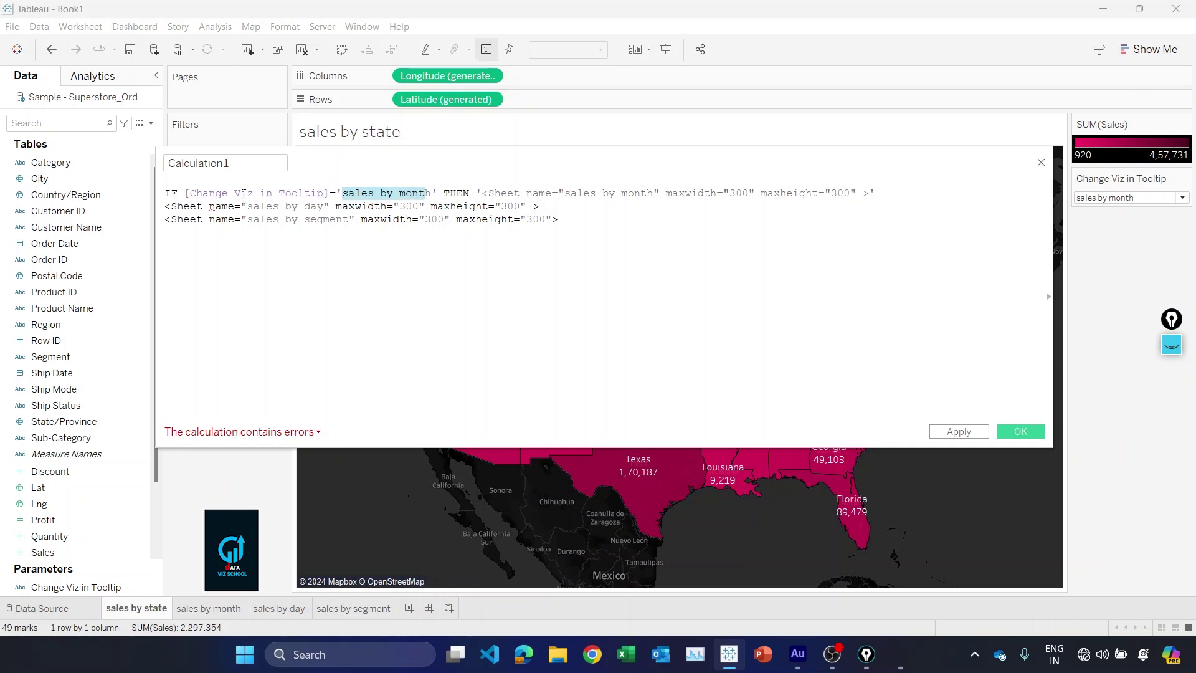
click(371, 193)
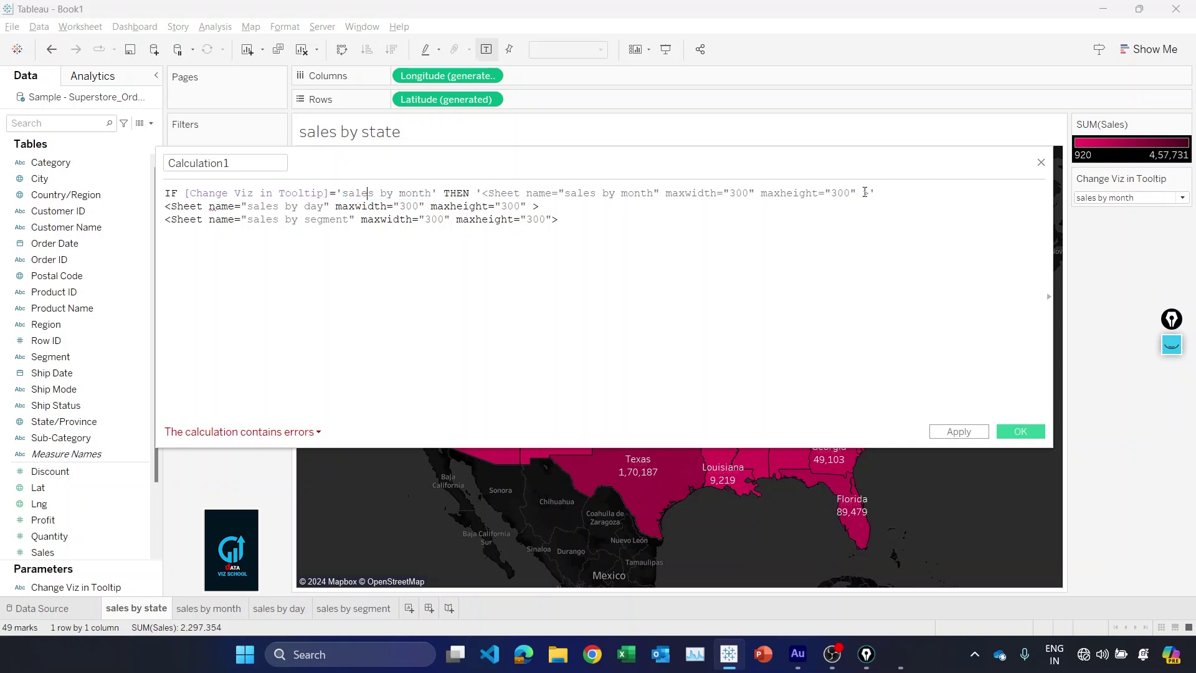
Add the condition ELSEIF [Change Viz in Tooltip]='sales by day' in front of the sales by day sheet markup
click(166, 206)
key(Return)
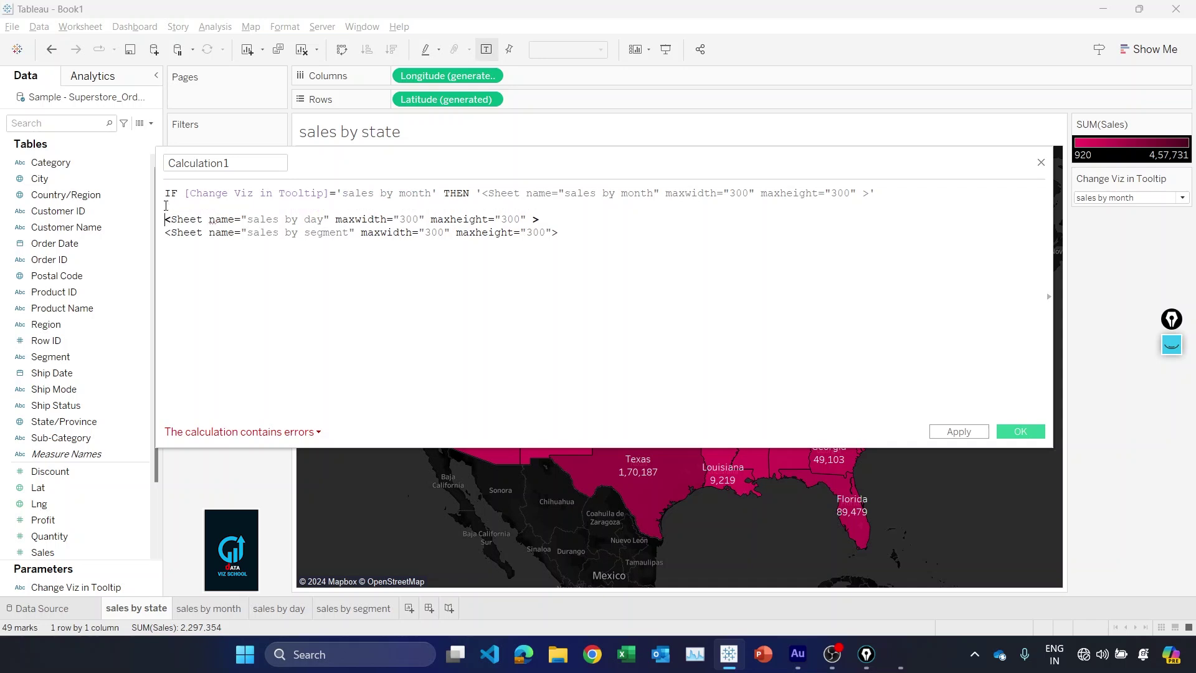
text(els)
key(Down)
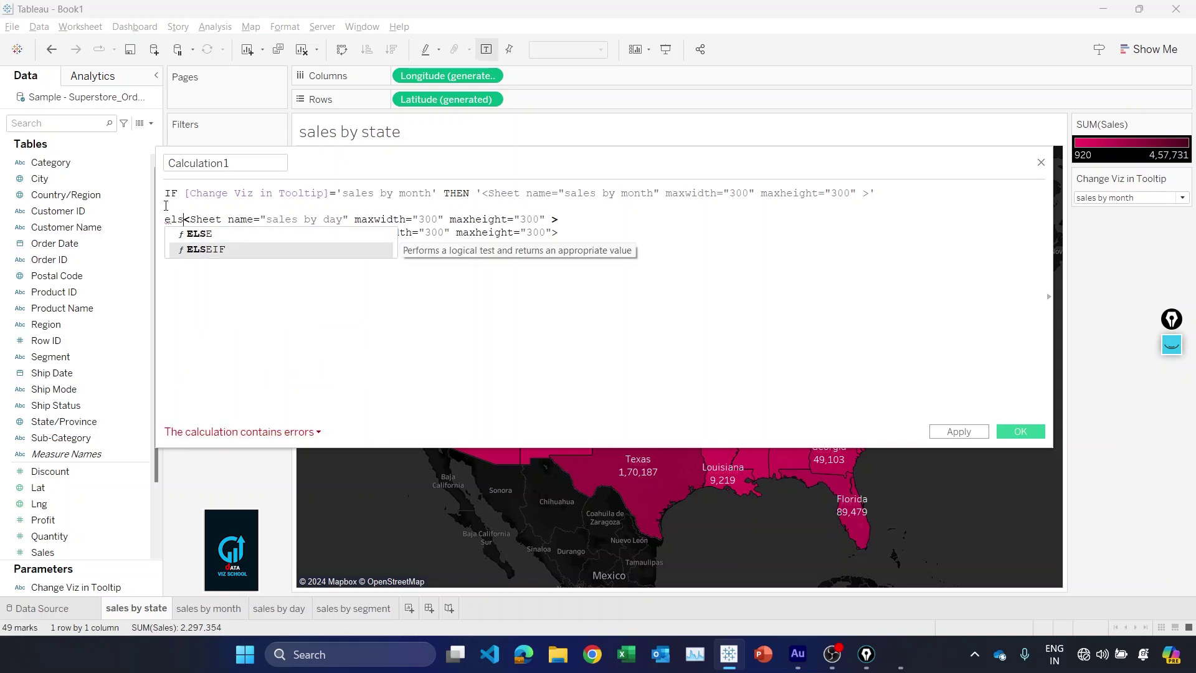
key(Return)
text(ch)
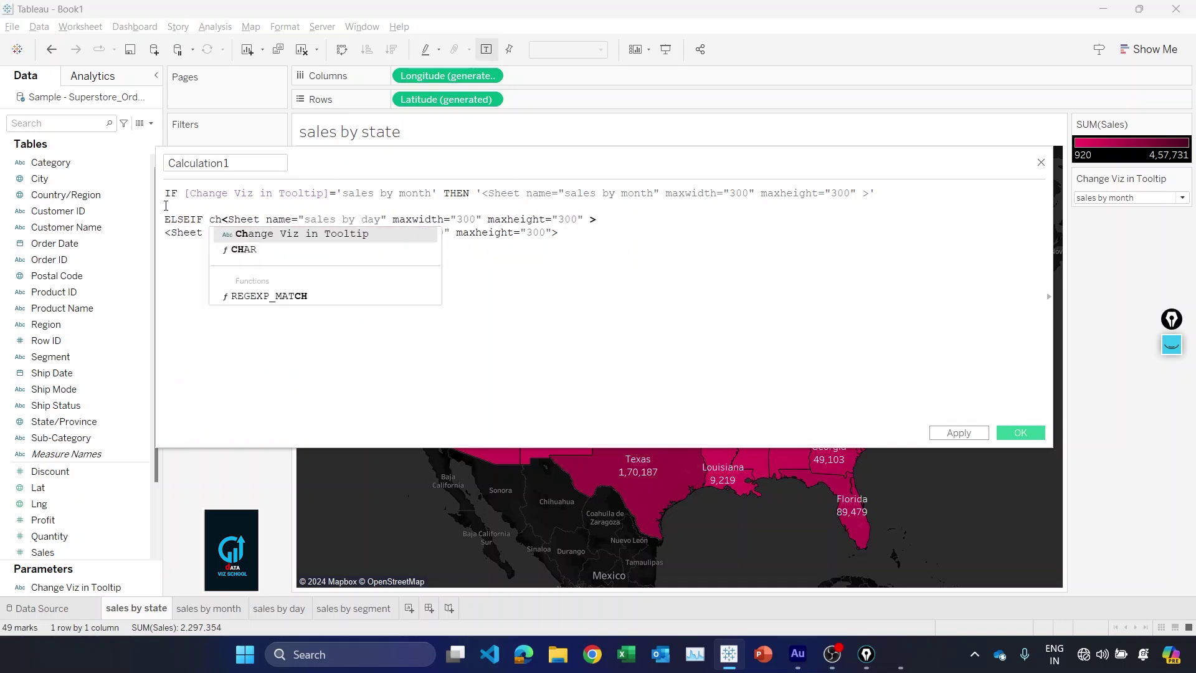
key(Return)
text(=)
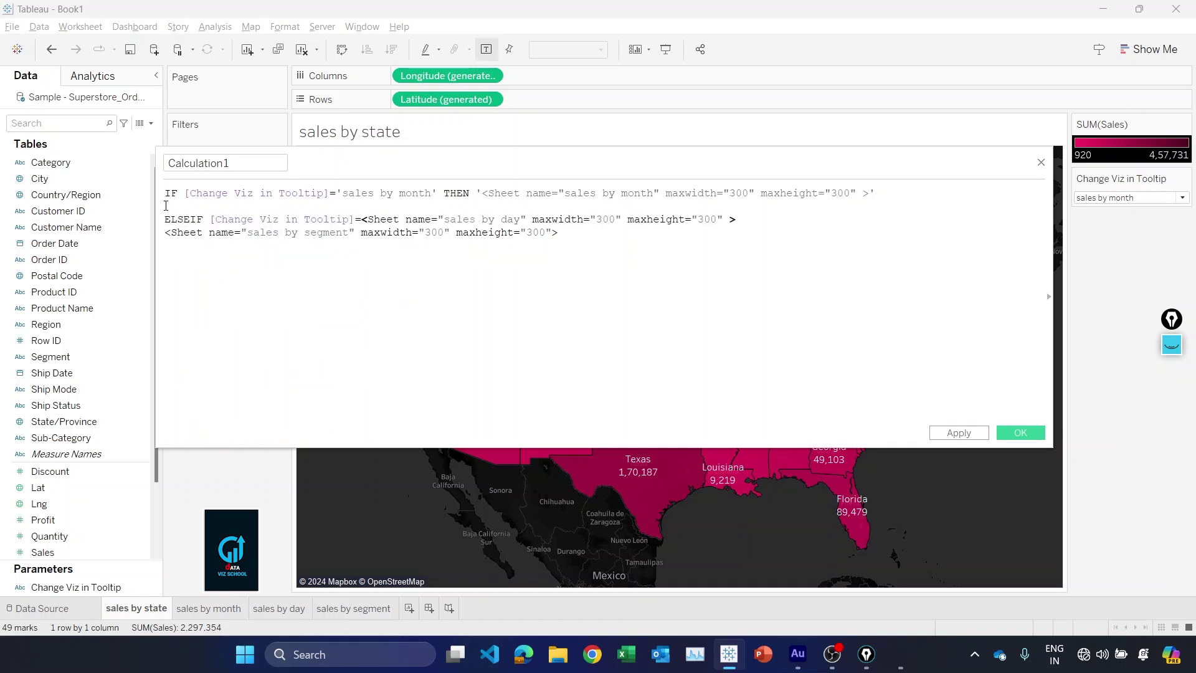
text('')
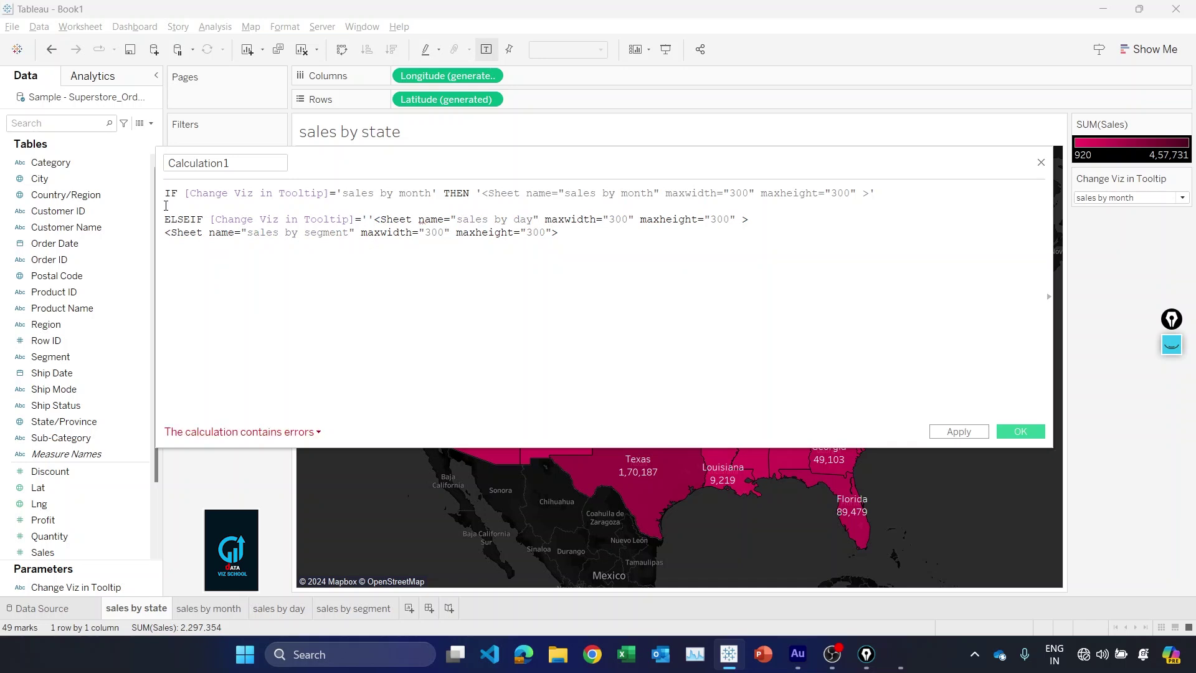
text(sales)
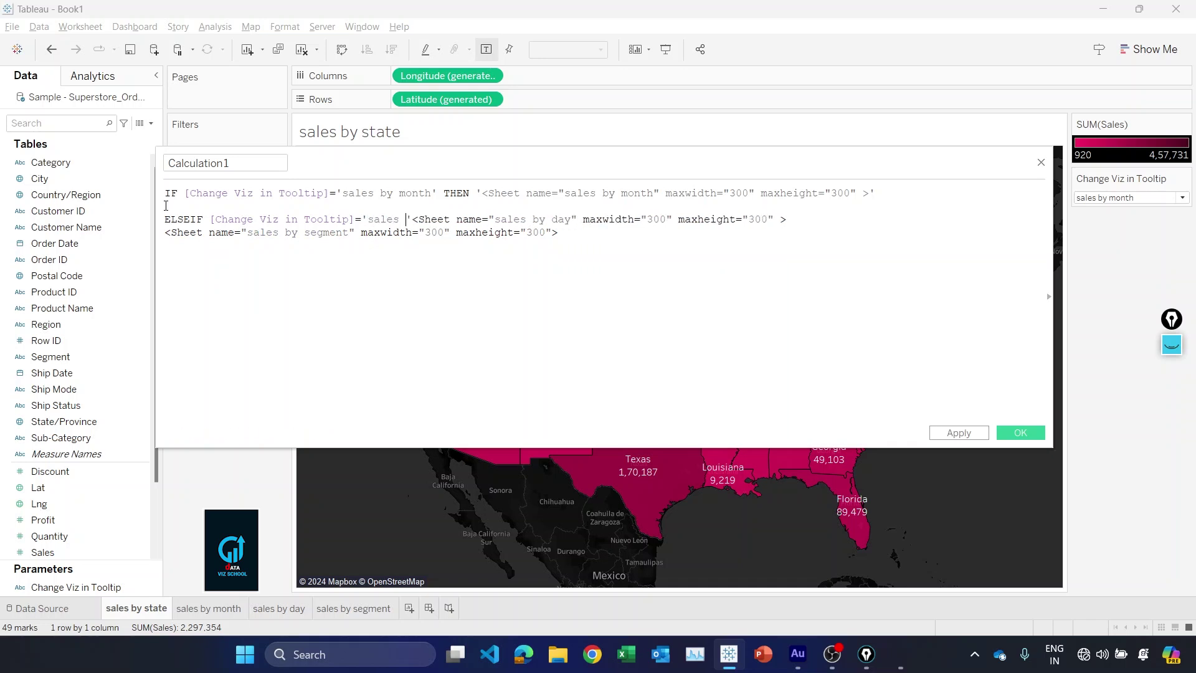
text( by day)
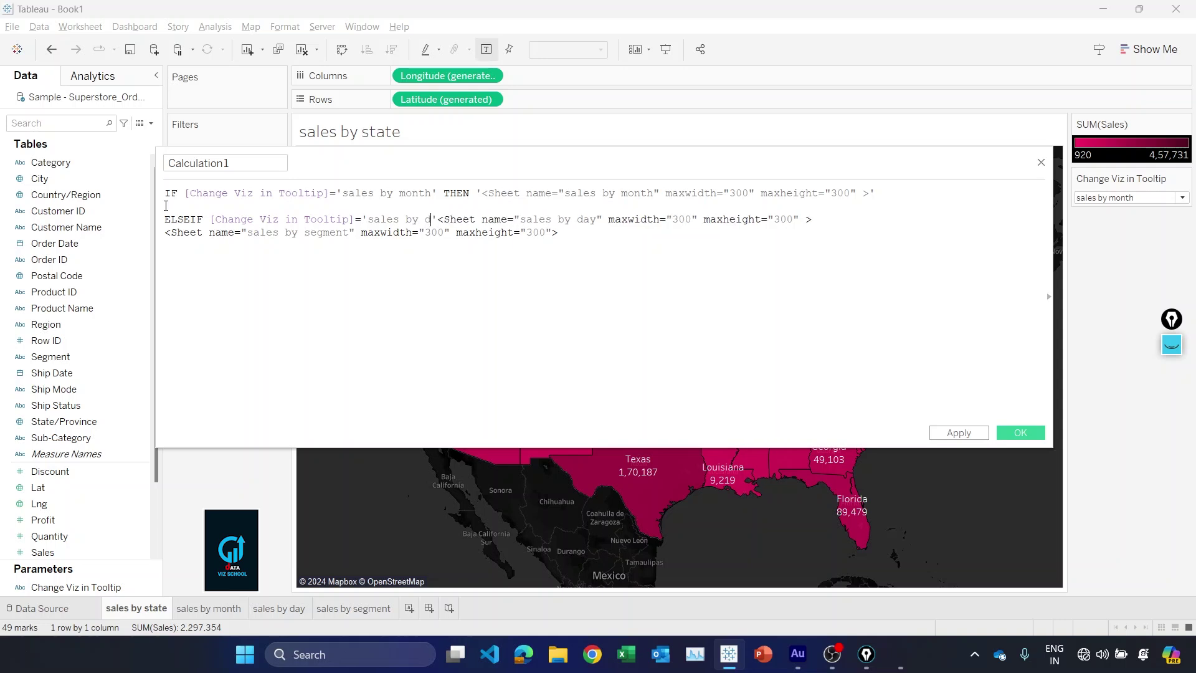
Add THEN after the day condition and enclose the sales by day sheet markup in single quotes
key(Right)
text(THEN)
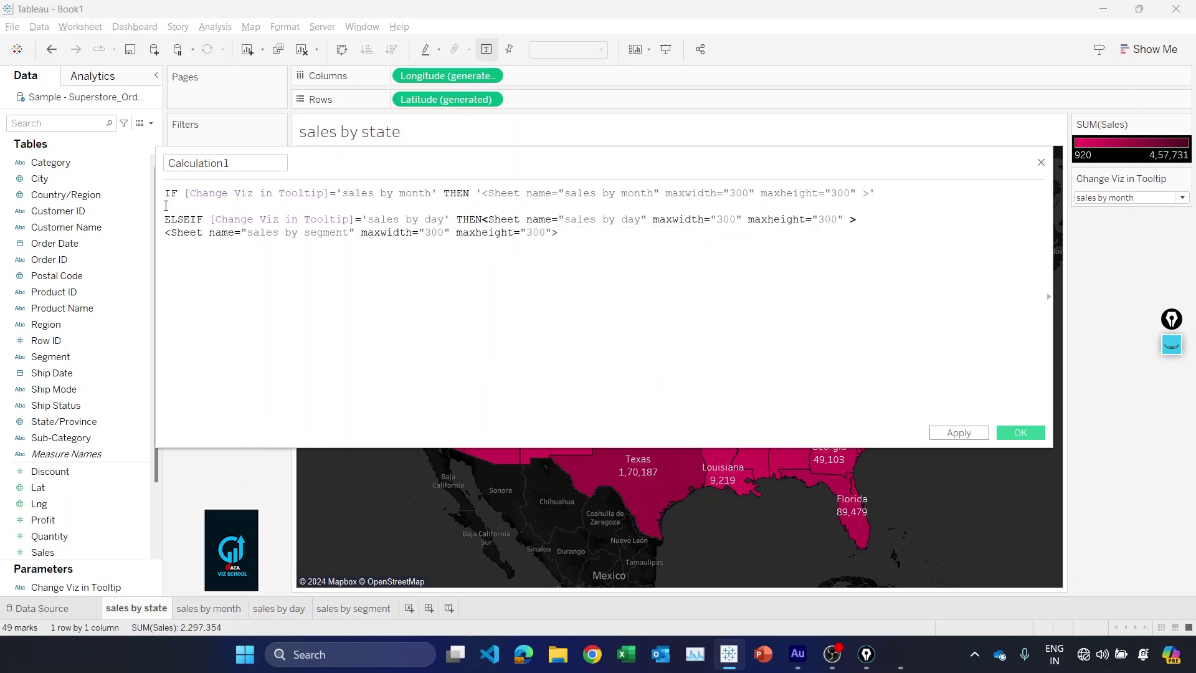
text( ')
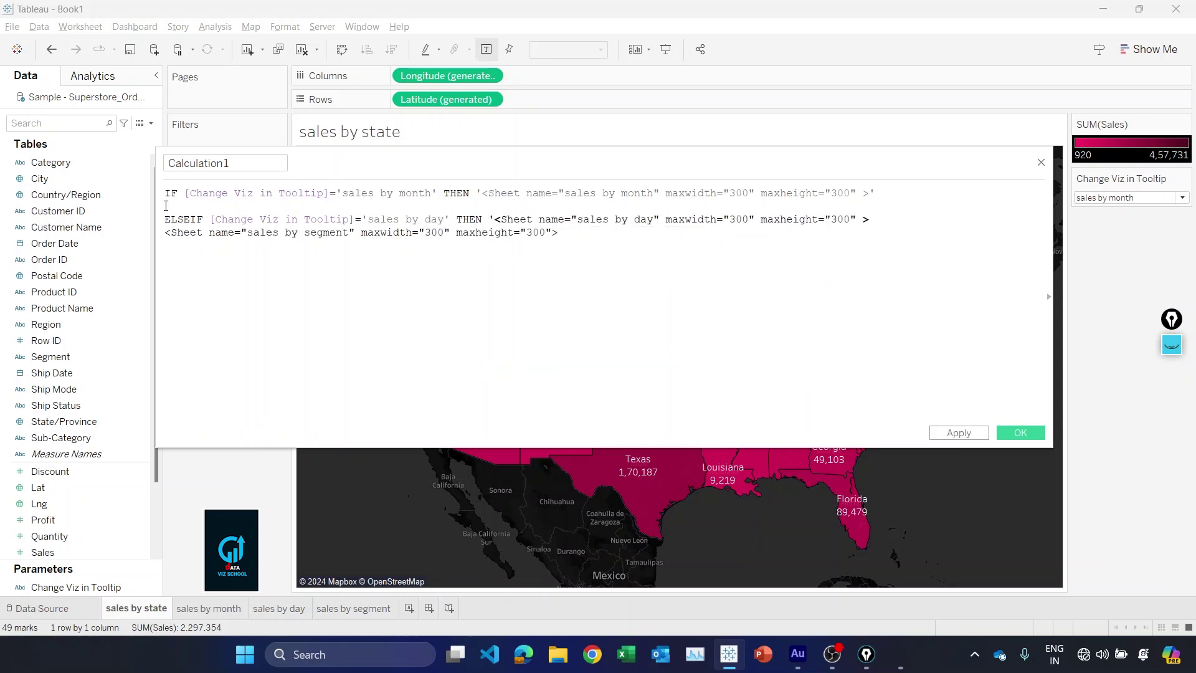
click(897, 219)
text(')
Add an ELSE branch returning the single-quoted sales by segment sheet markup and close the calculation with END
key(Return)
text(ELSE)
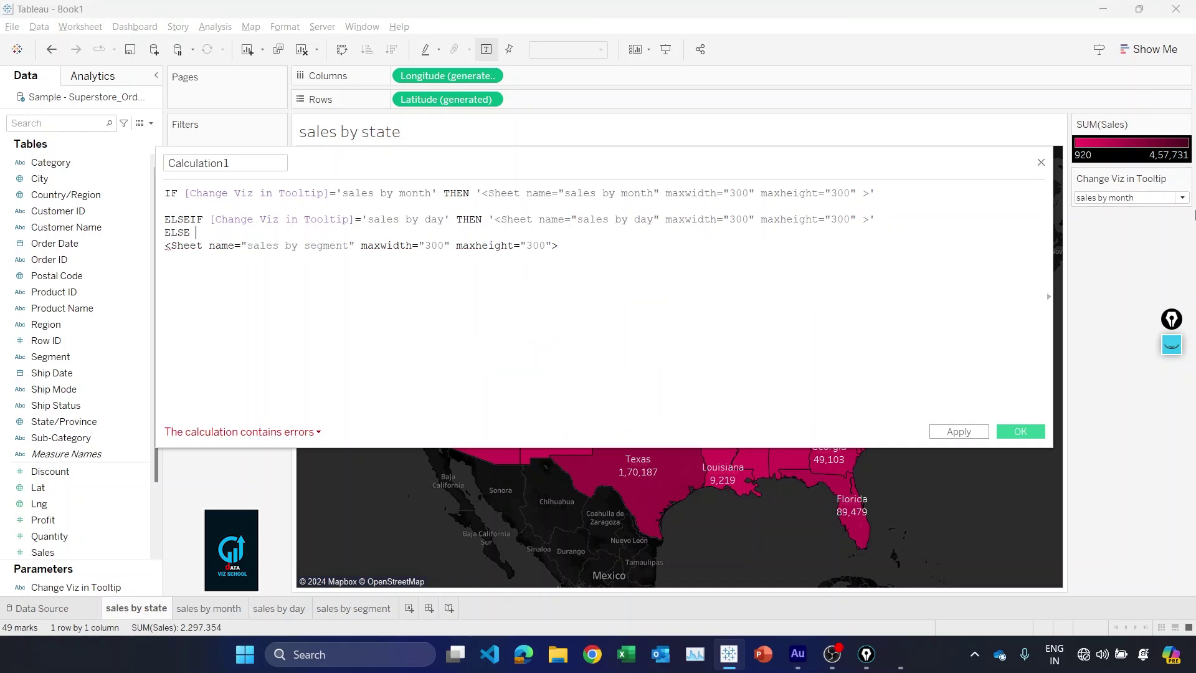
click(1132, 199)
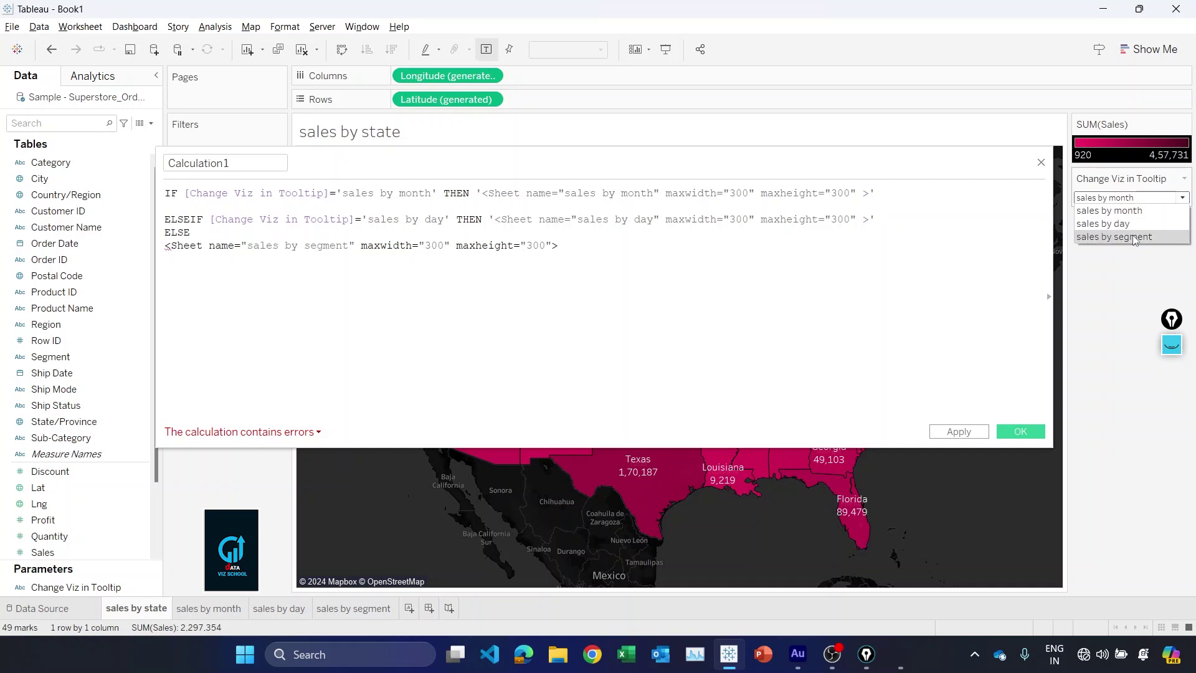
click(196, 234)
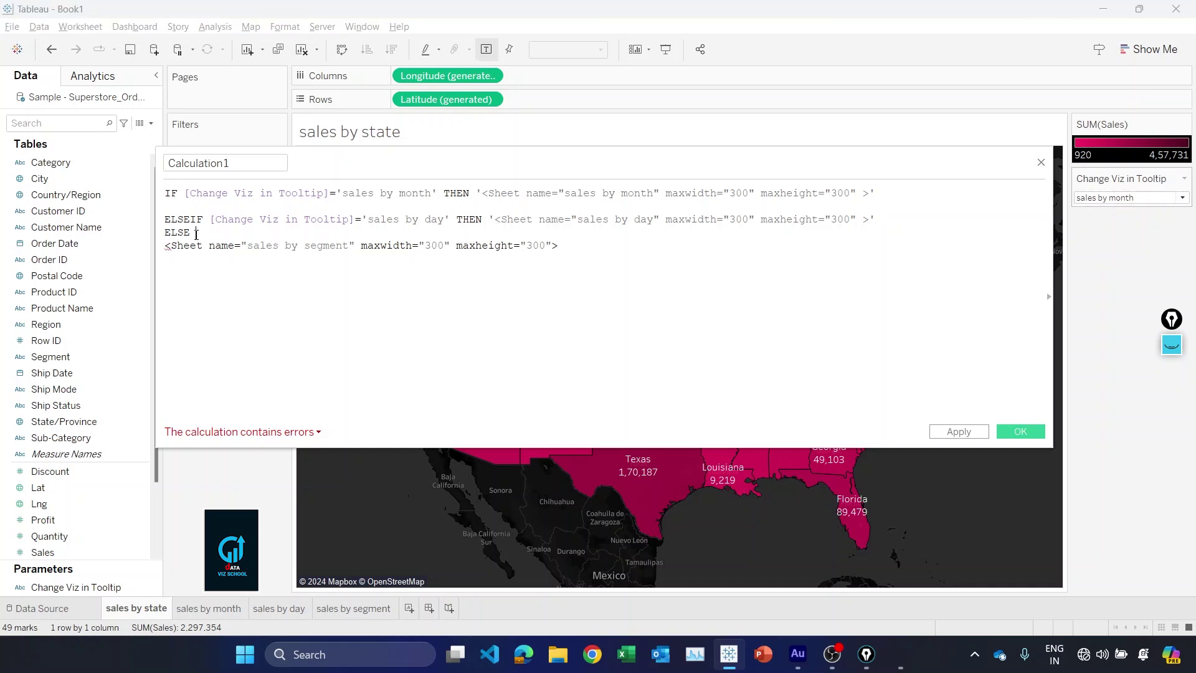
click(167, 246)
text(')
click(625, 253)
text(')
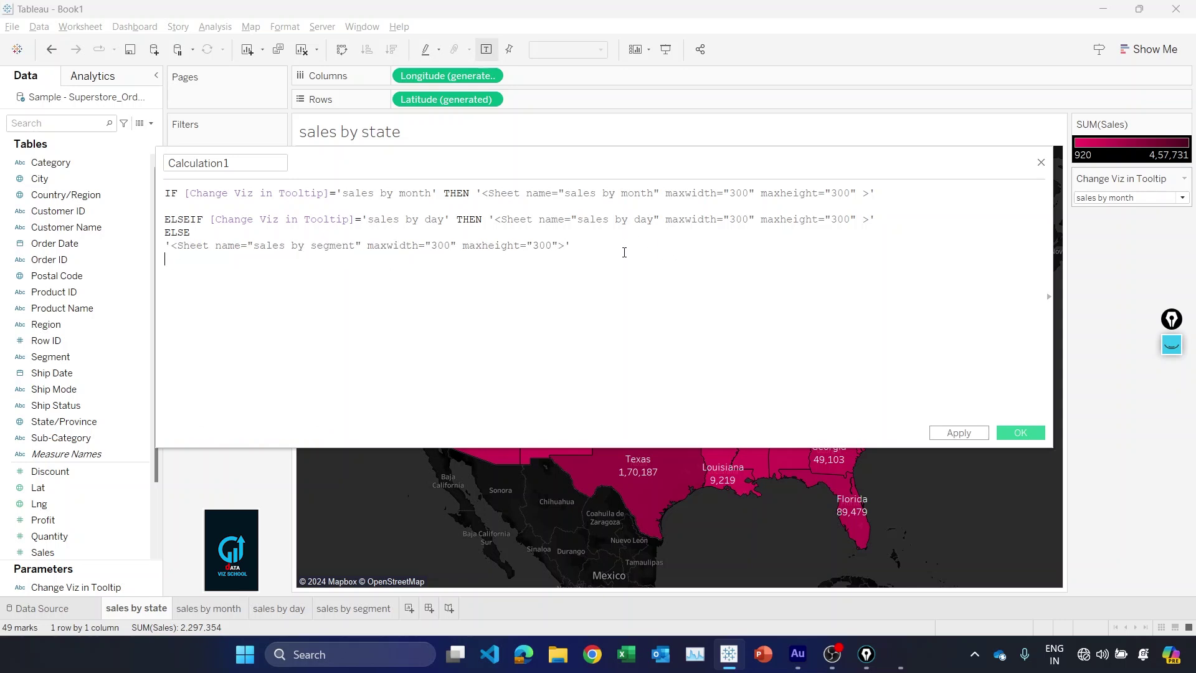
key(Return)
text(END)
Name the calculated field "Tooltip setting" and save it
drag(274, 164, 155, 163)
text(Tooltip setting)
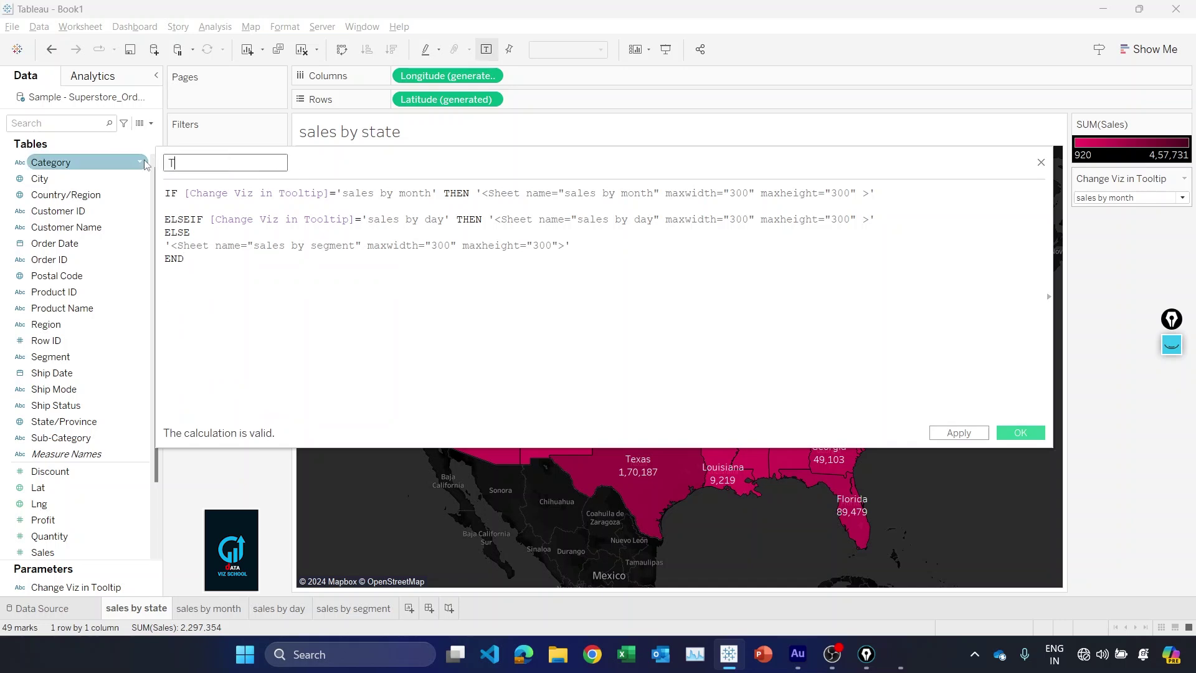
click(1019, 432)
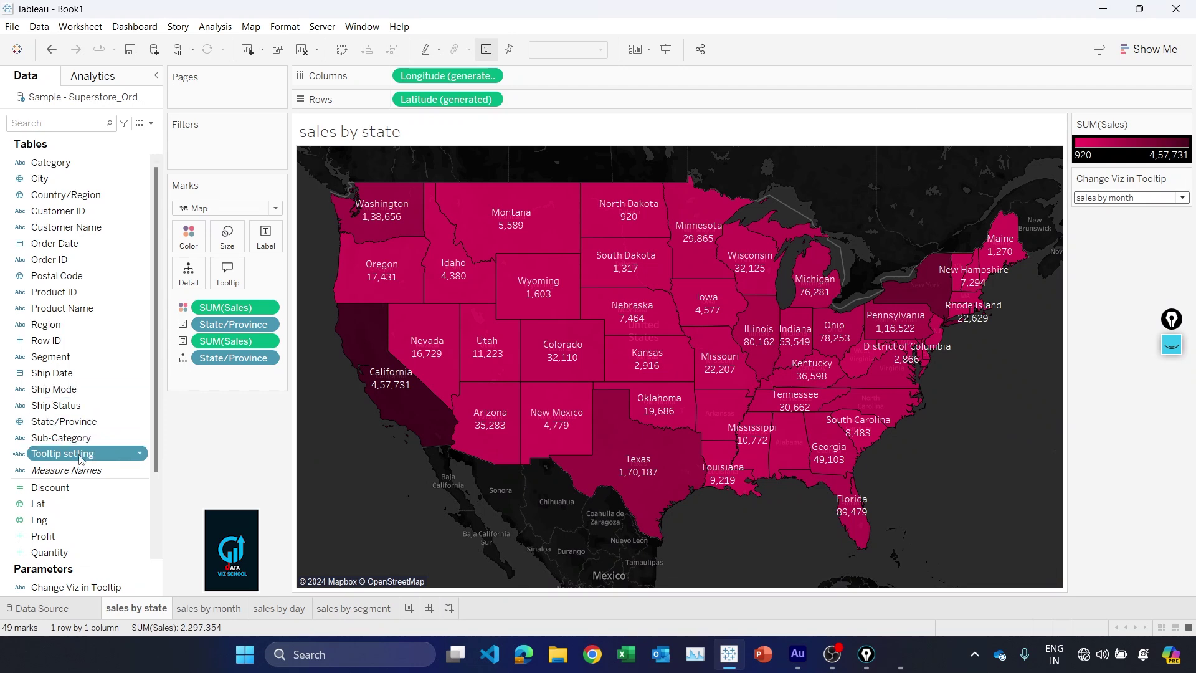
Add the Tooltip setting field to the map's tooltip and insert ATTR(Tooltip setting) below the three sheet lines in the tooltip text
drag(75, 455, 230, 280)
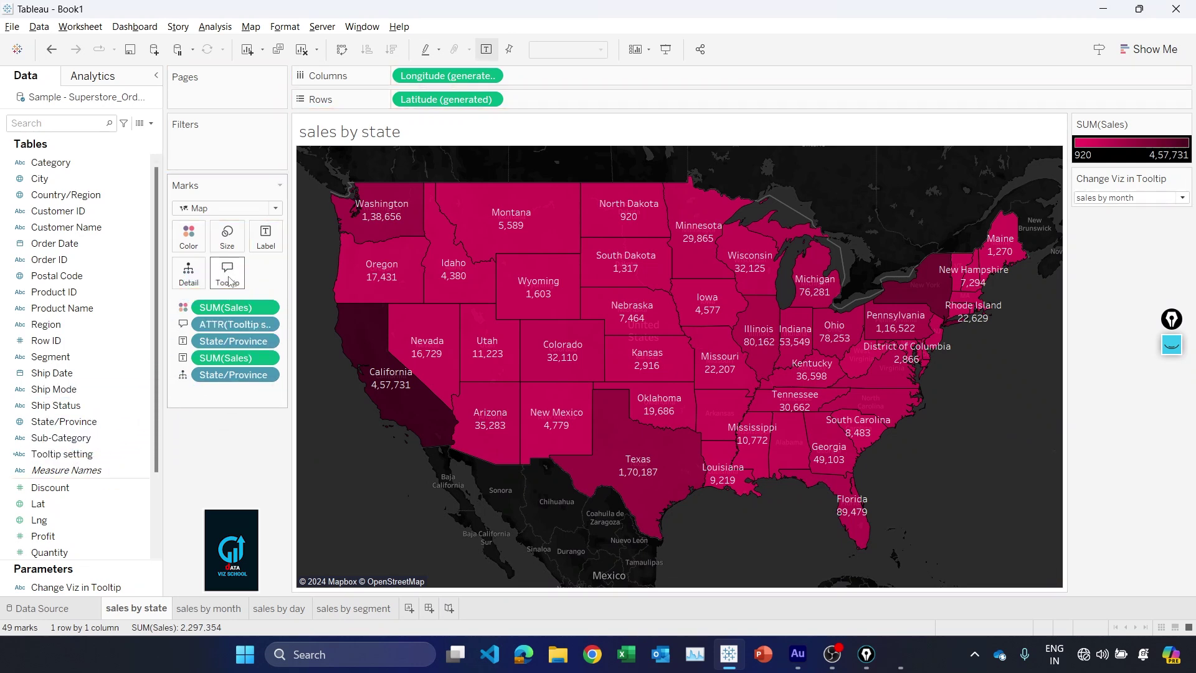
click(228, 275)
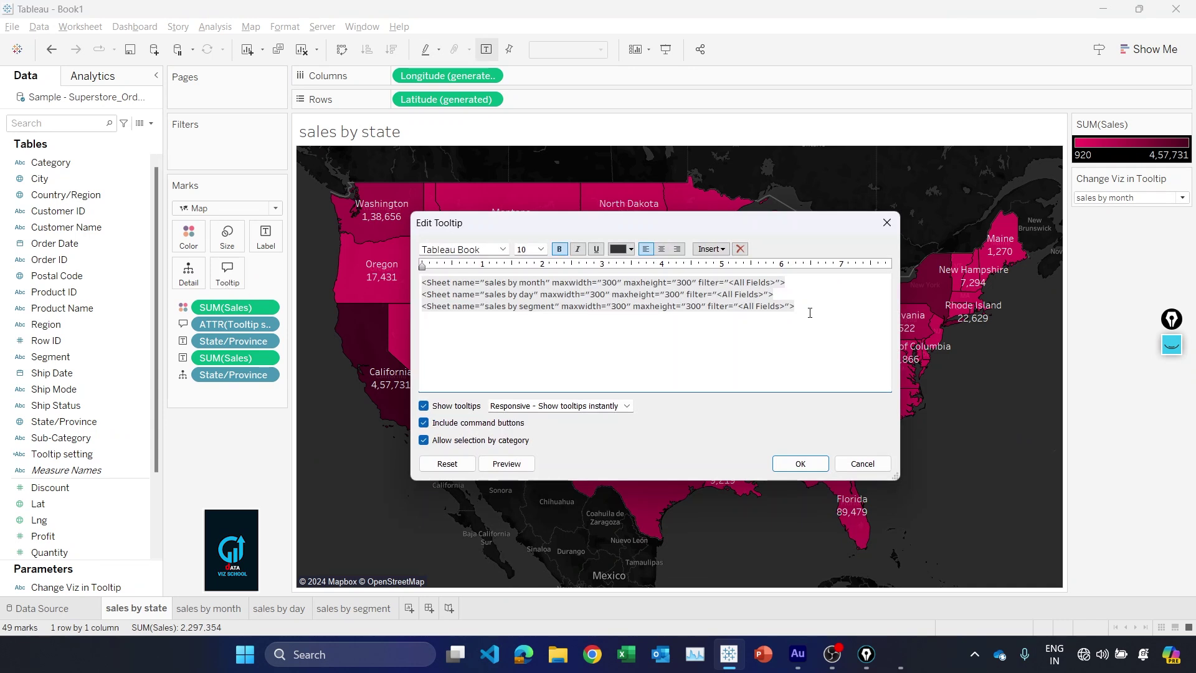
click(711, 248)
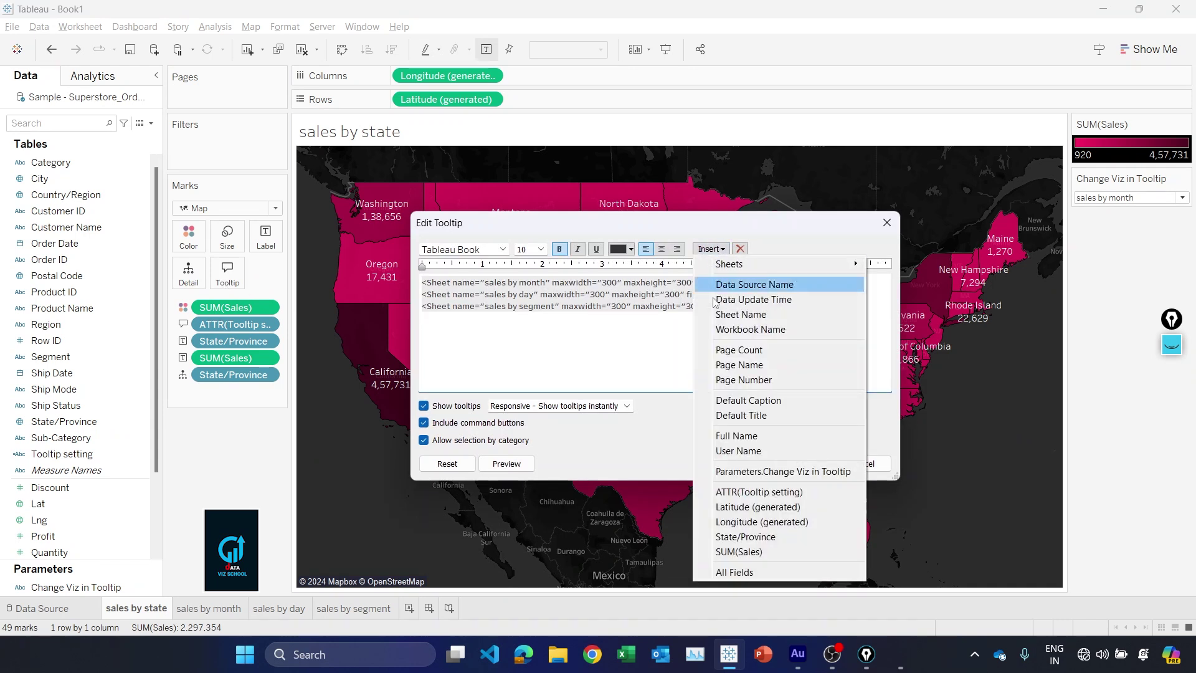
click(760, 492)
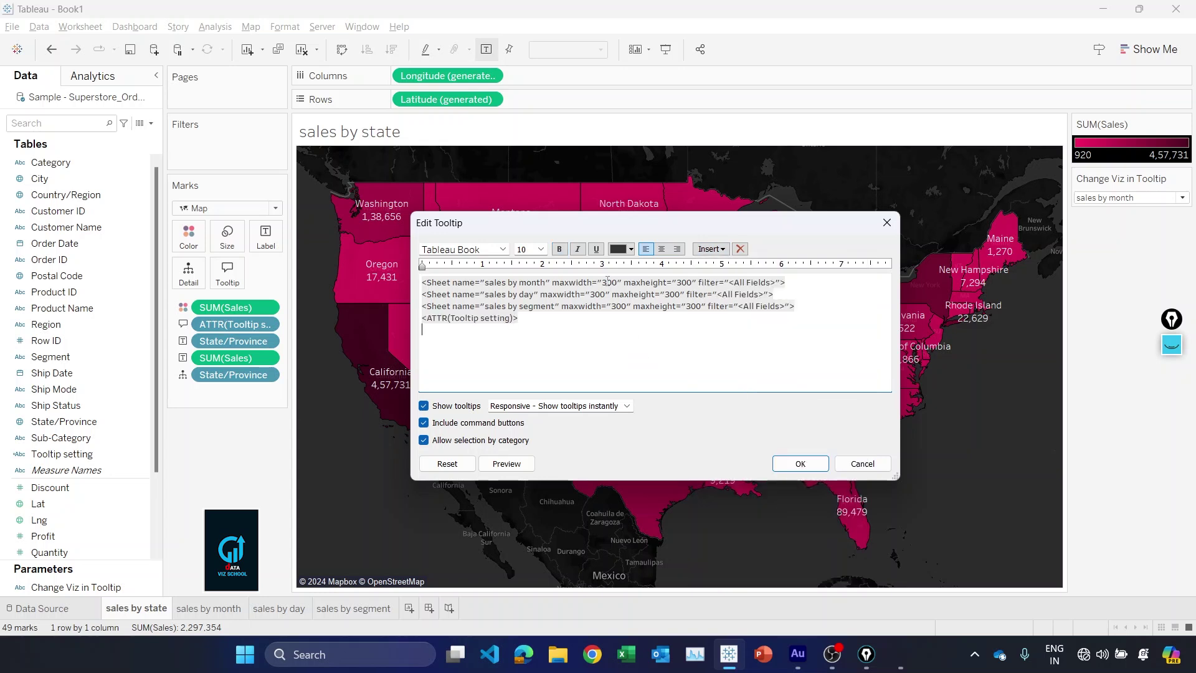
Set maxwidth and maxheight to 1 in the month, day and segment sheet lines of the tooltip and apply the edit
drag(603, 281, 616, 281)
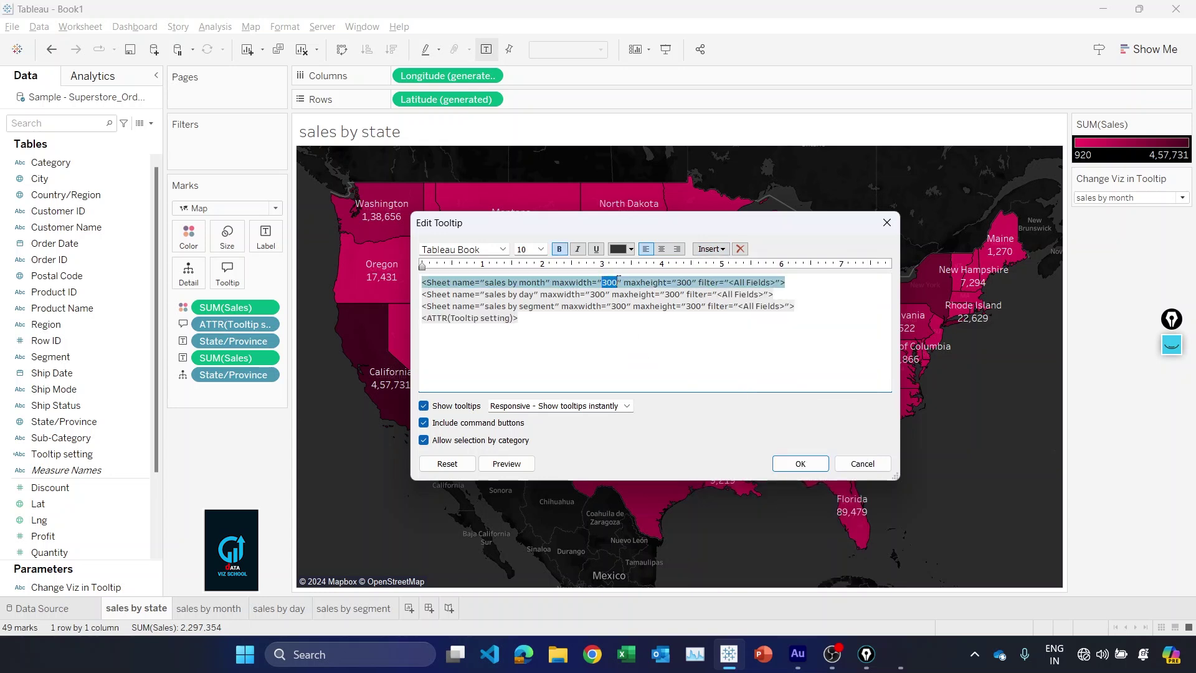
text(1)
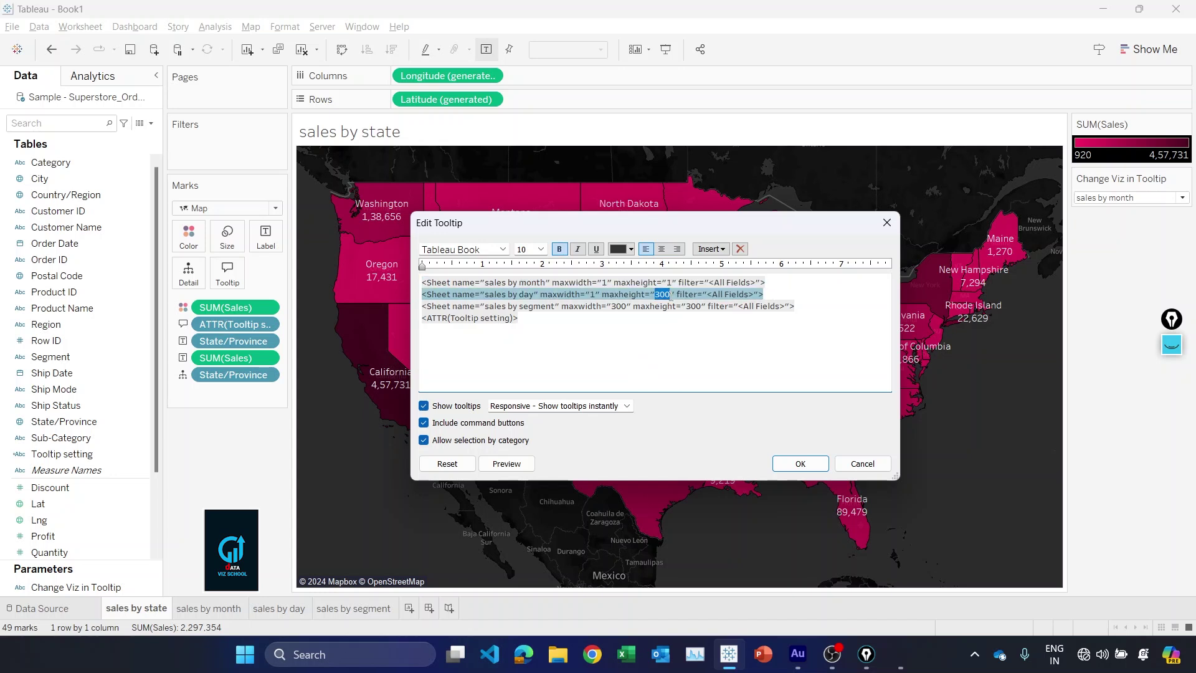
text(1)
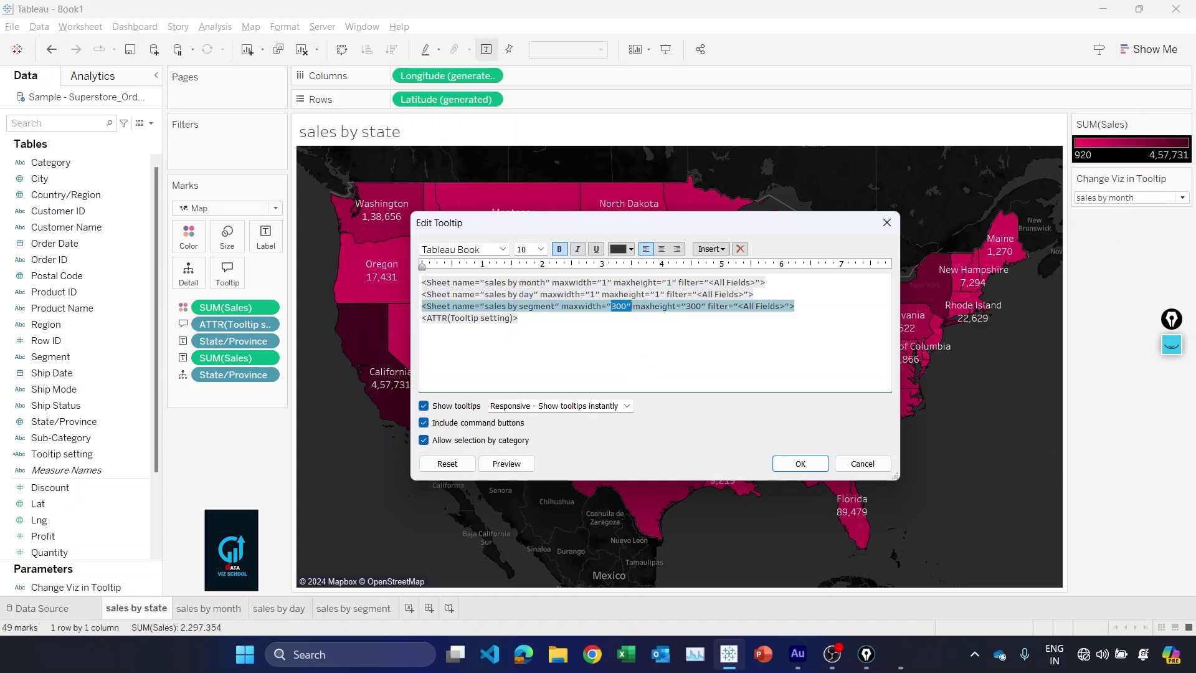
text(1)
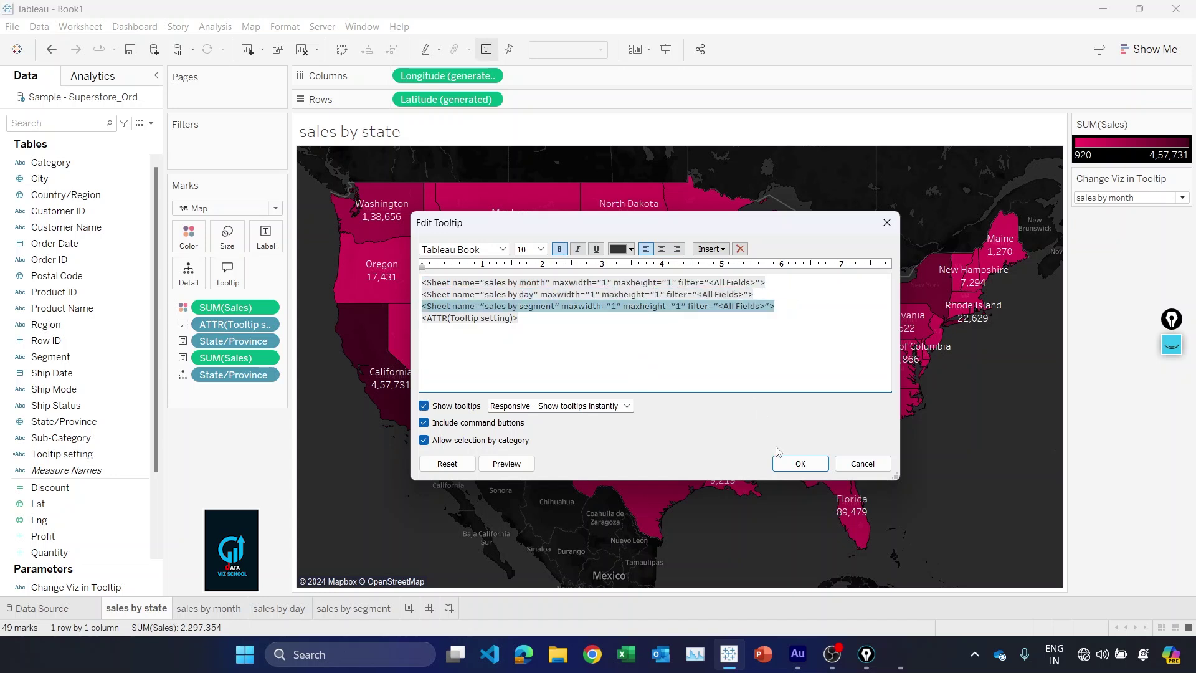
click(801, 463)
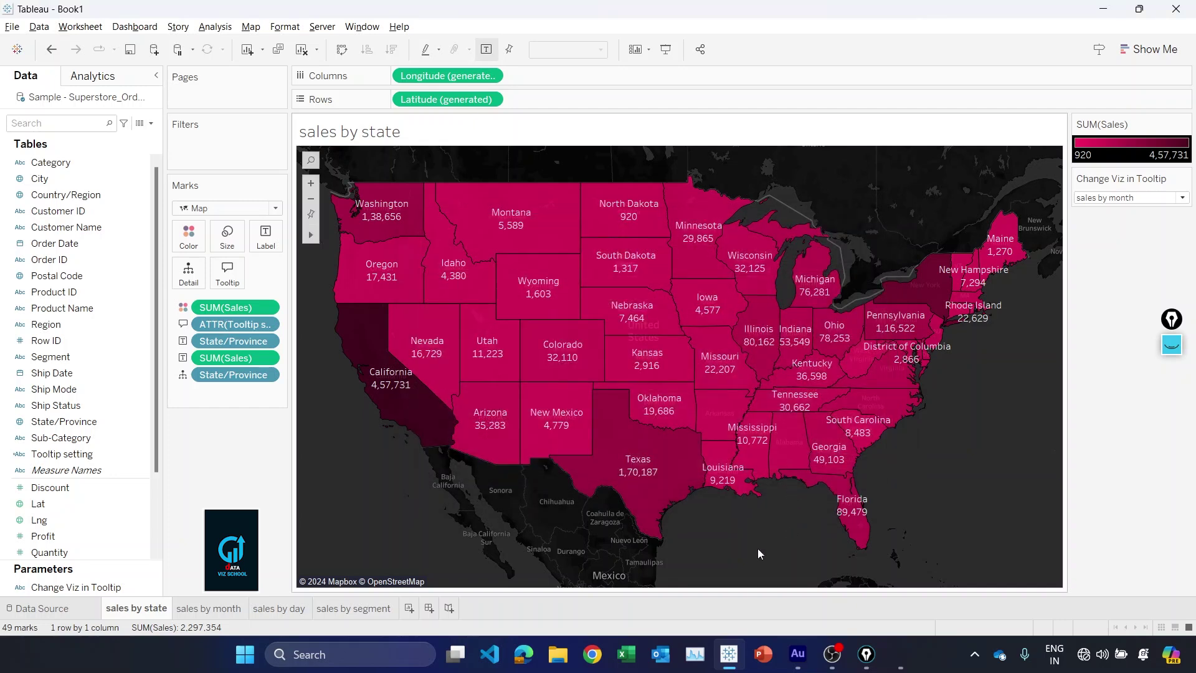
Check the map's state tooltips while switching the Change Viz in Tooltip parameter from month to sales by day and then sales by segment
mouse_move(451, 271)
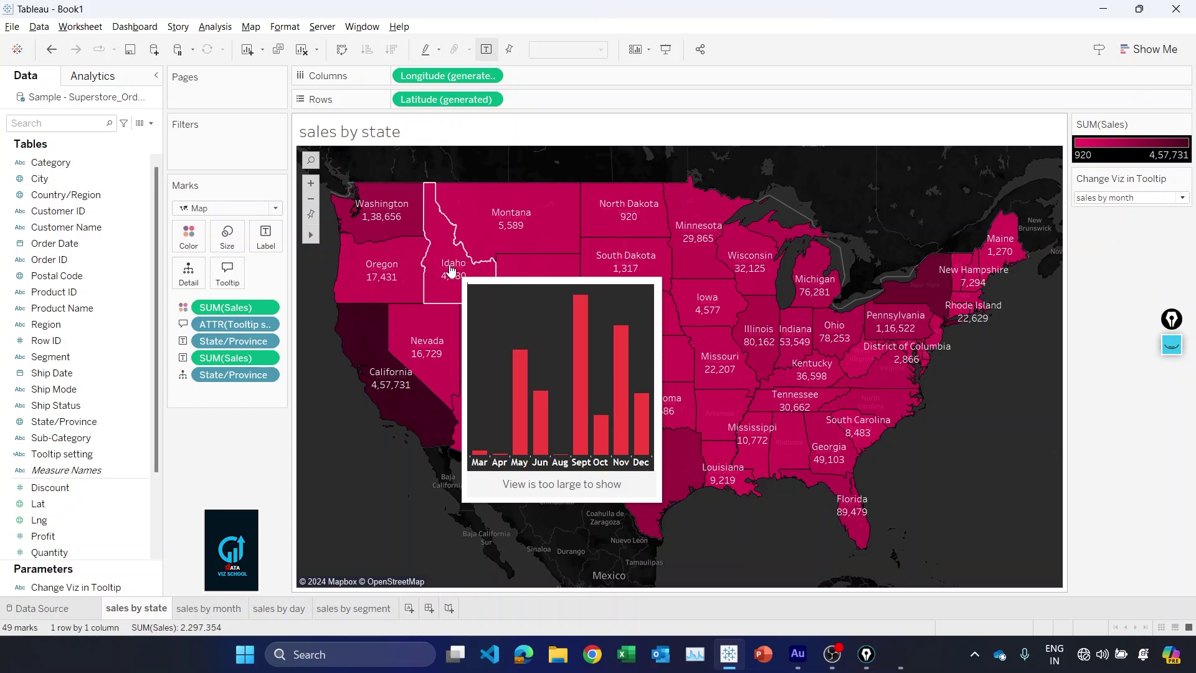
click(1112, 198)
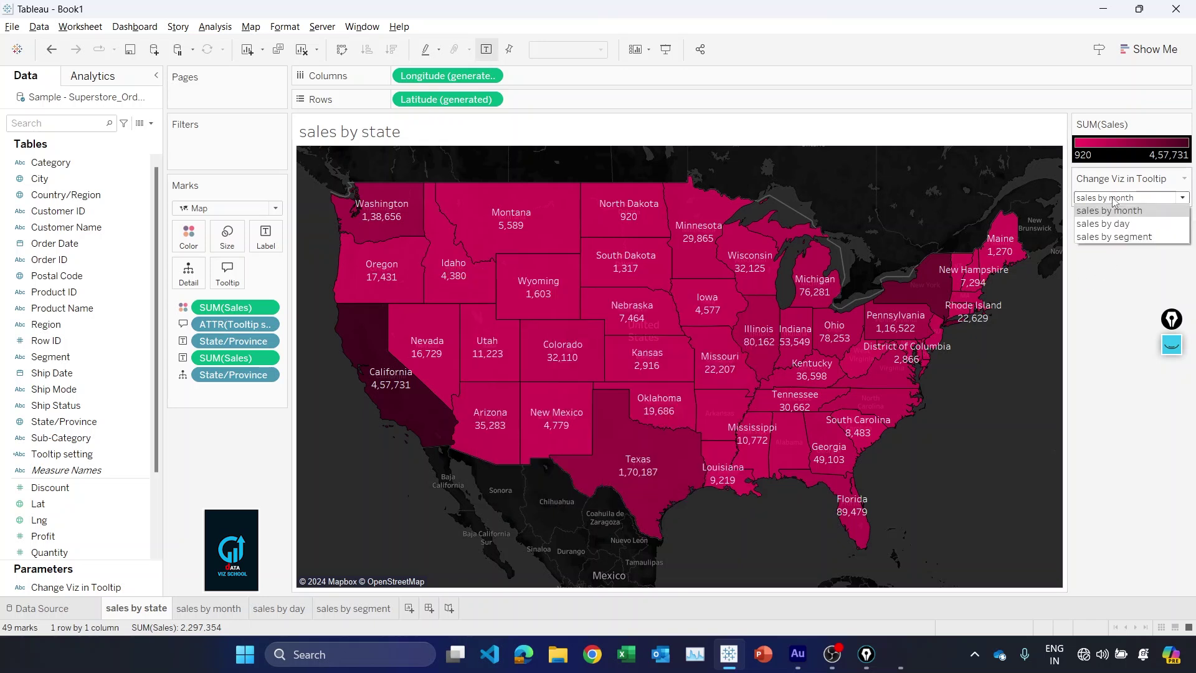
click(1119, 225)
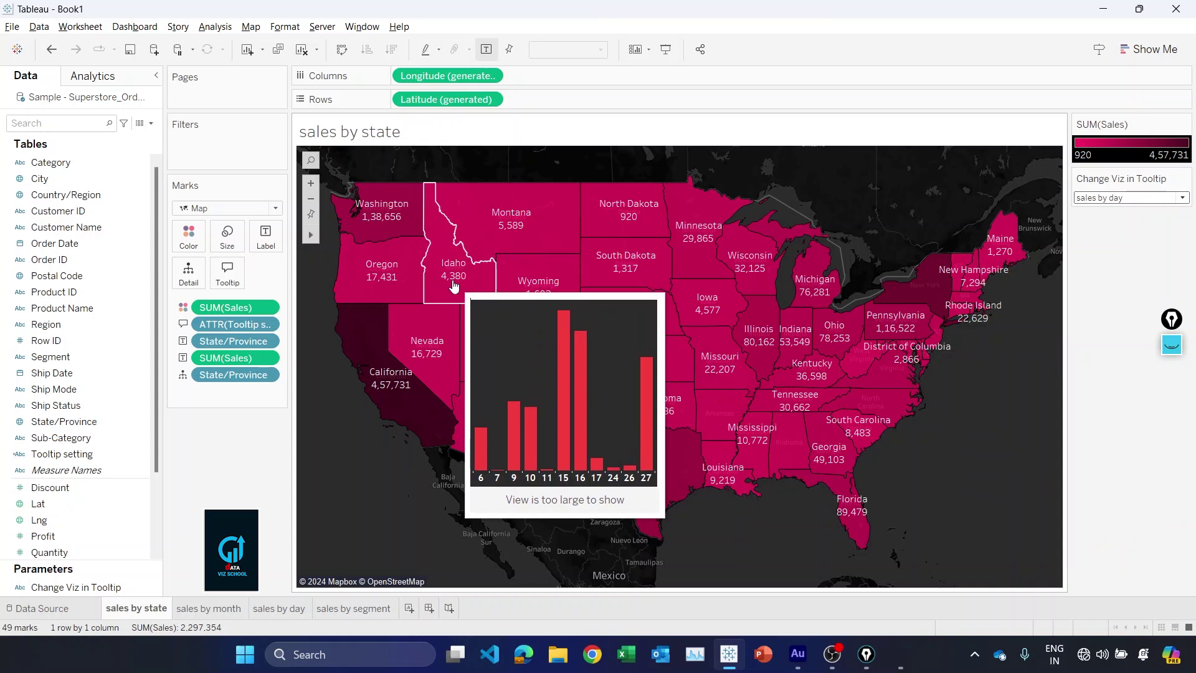
click(1129, 199)
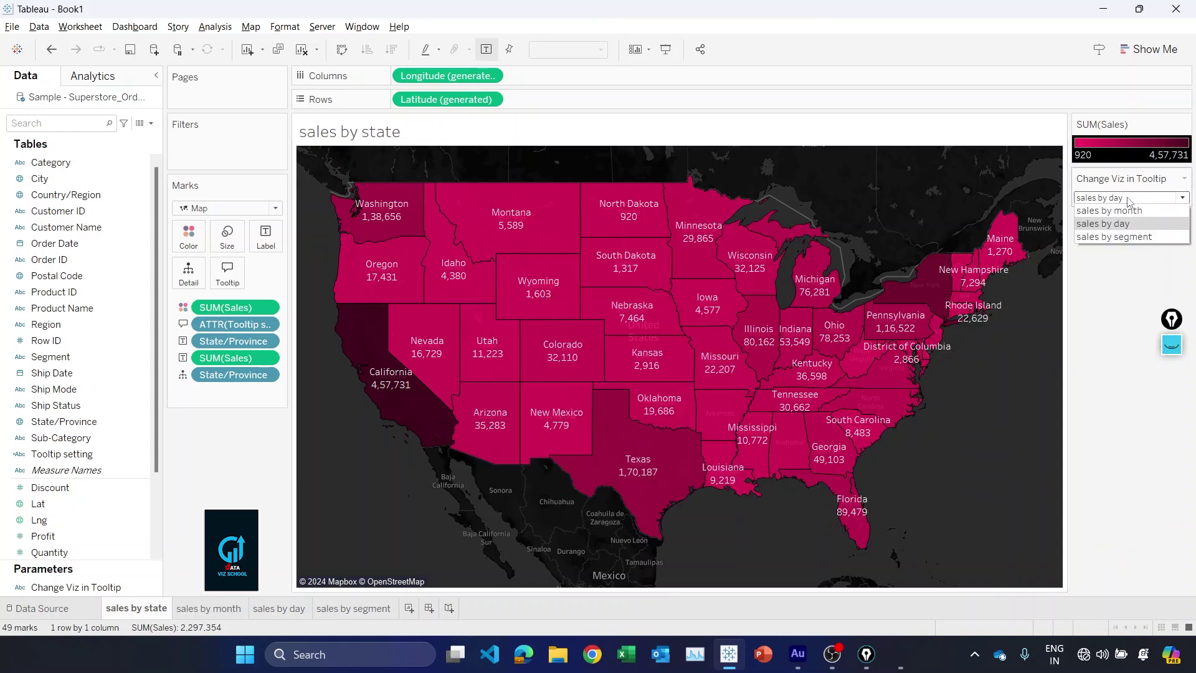
click(1122, 241)
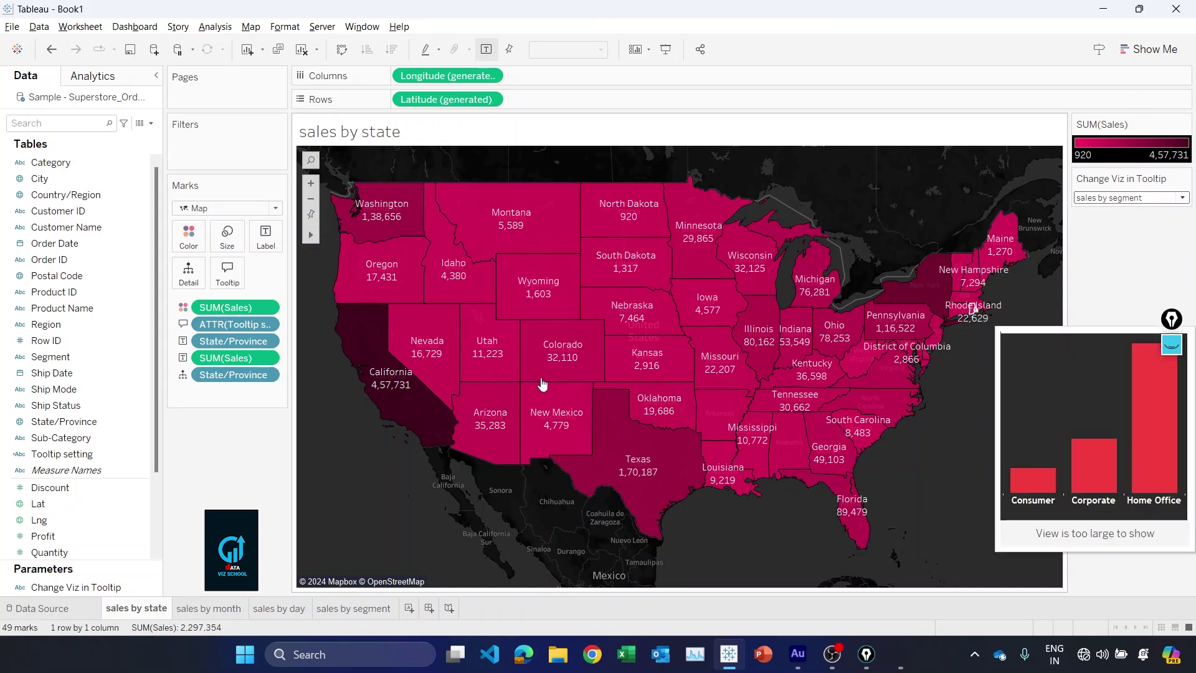
mouse_move(547, 371)
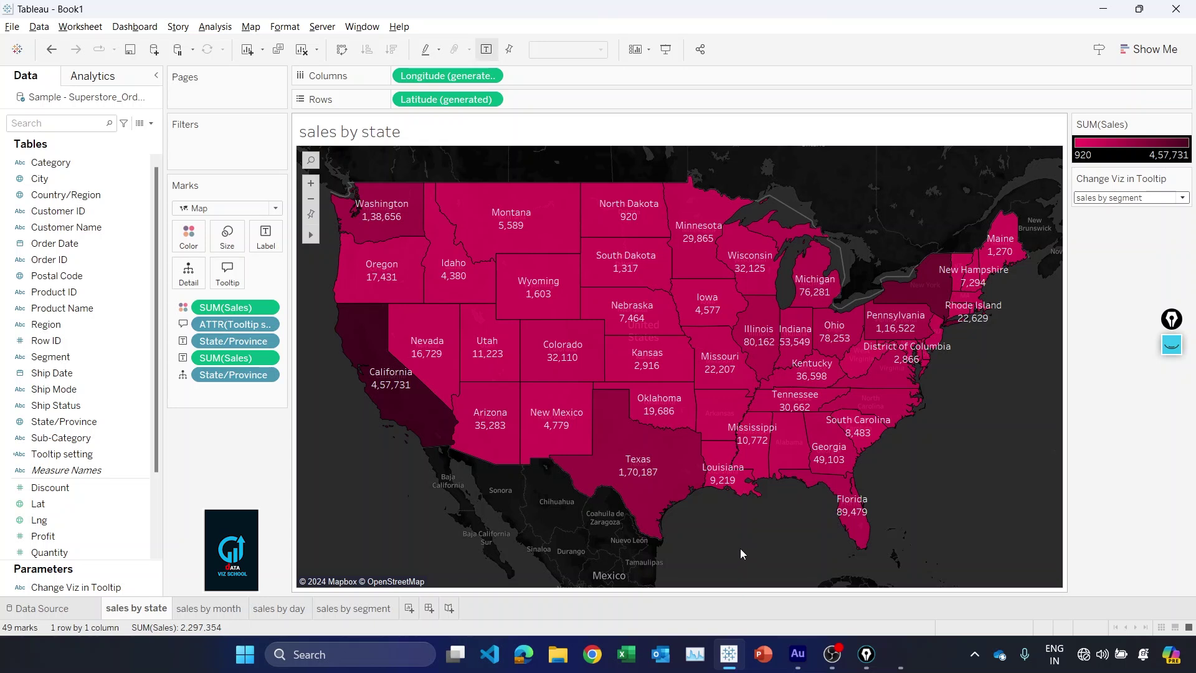
Duplicate the sales by state sheet and clear all the text from the duplicate's tooltip
right_click(149, 614)
click(189, 477)
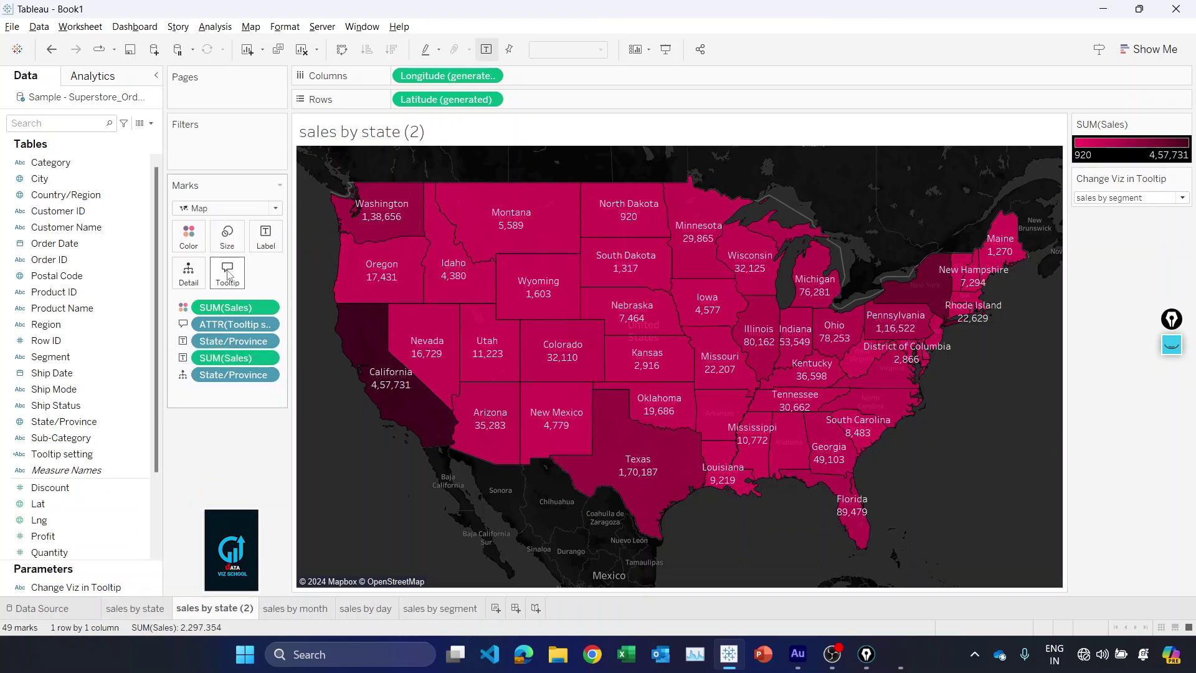
click(227, 274)
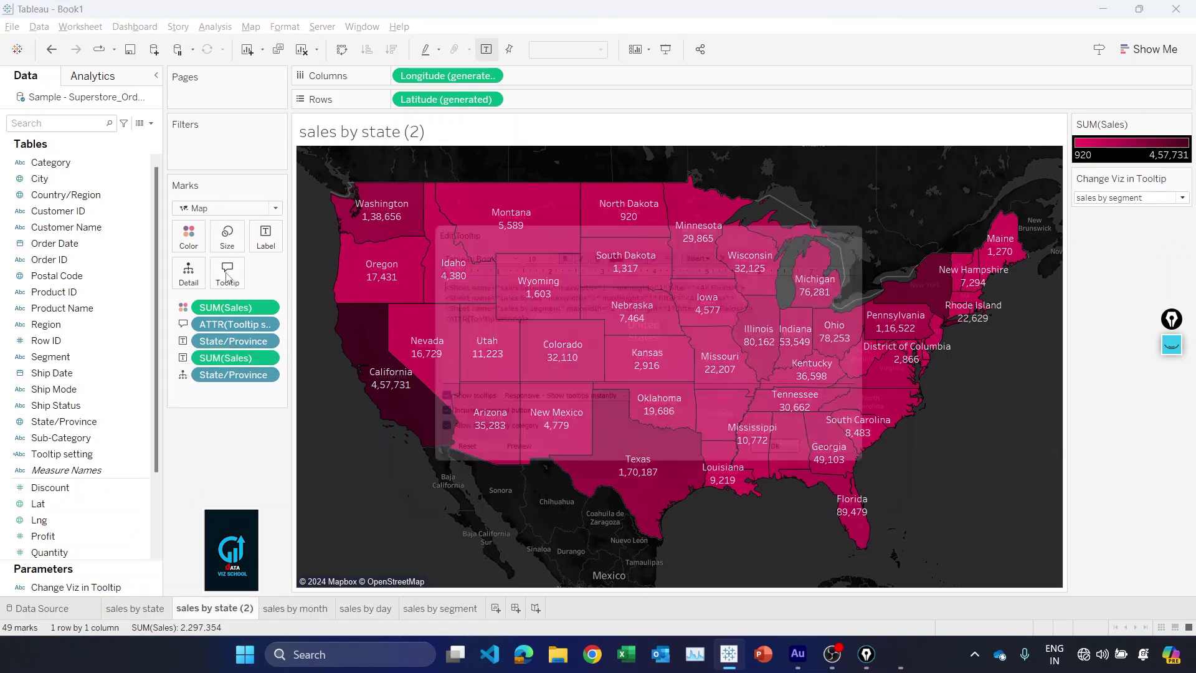
drag(561, 331, 384, 286)
key(BackSpace)
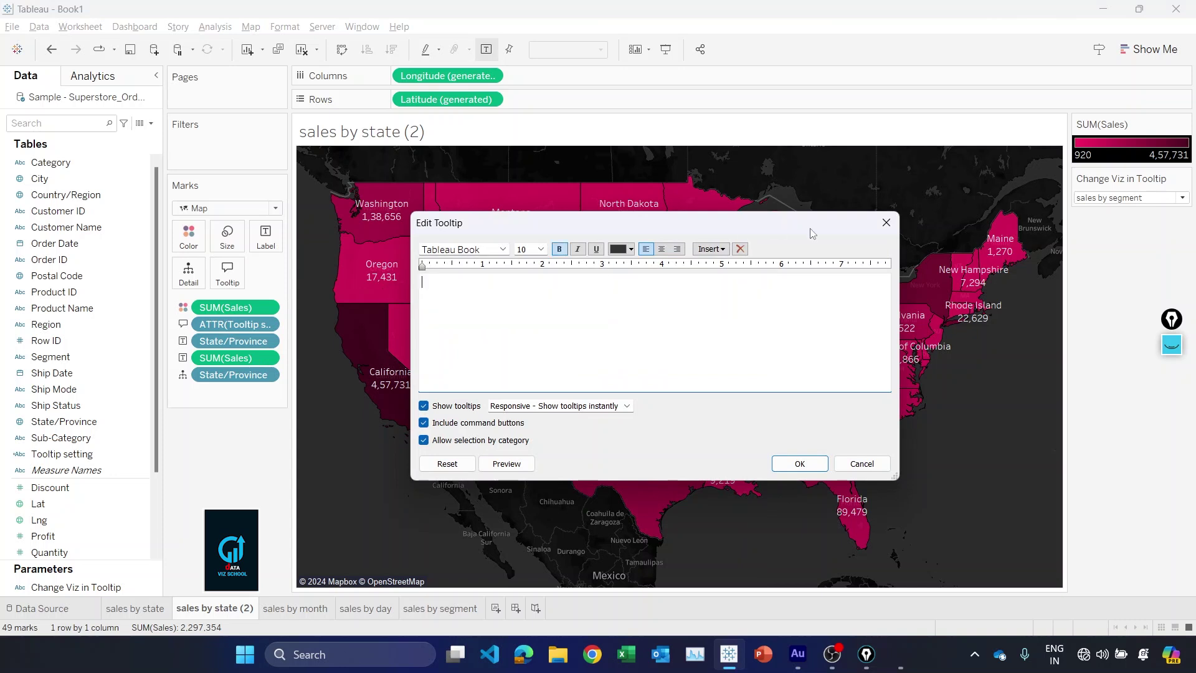
Insert the sales by day, sales by month and sales by segment sheets into the duplicate map's tooltip
click(714, 251)
mouse_move(720, 263)
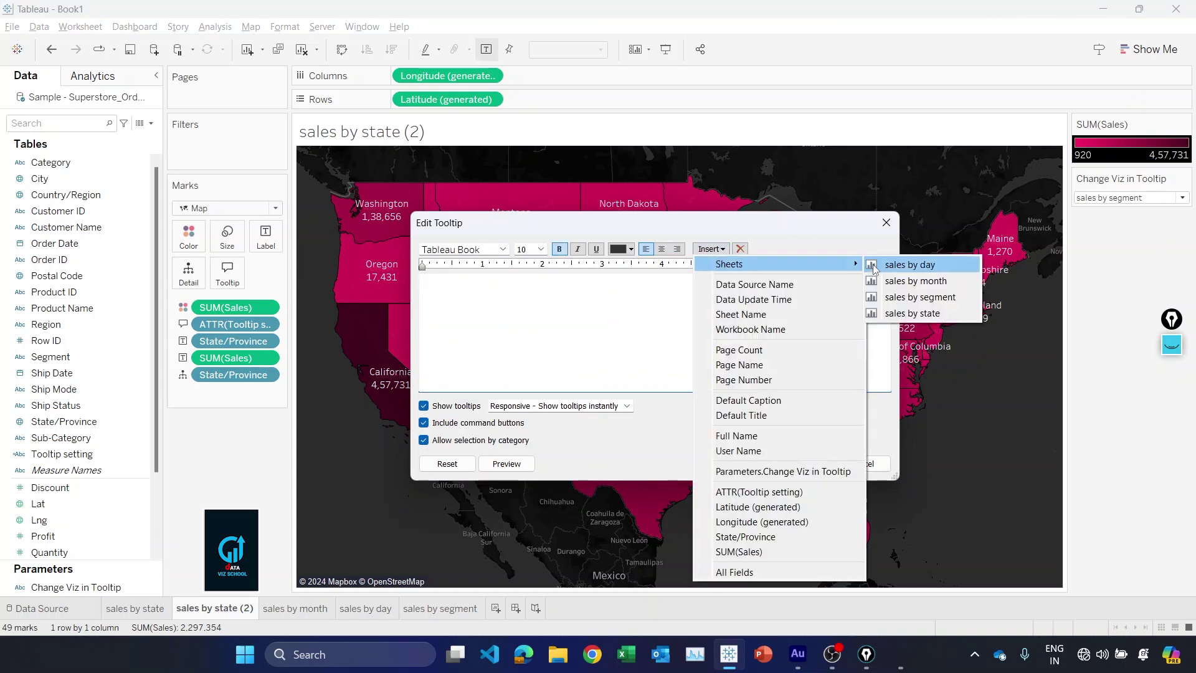
click(894, 269)
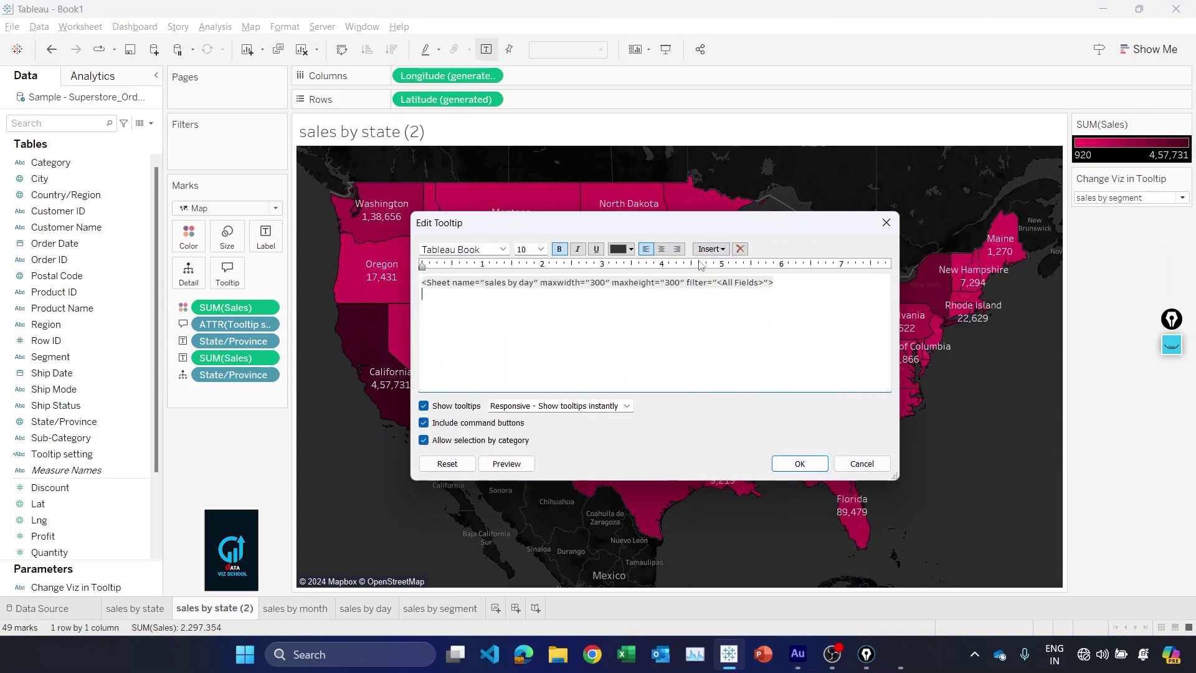
click(711, 249)
mouse_move(826, 269)
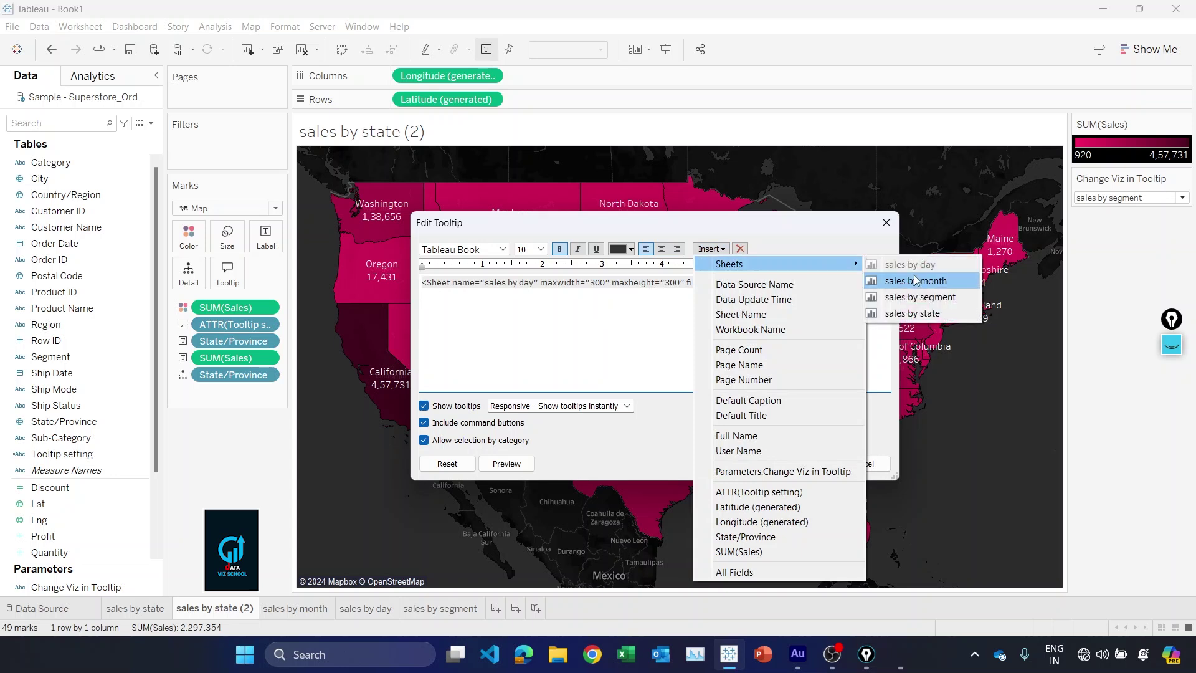
click(912, 280)
click(723, 251)
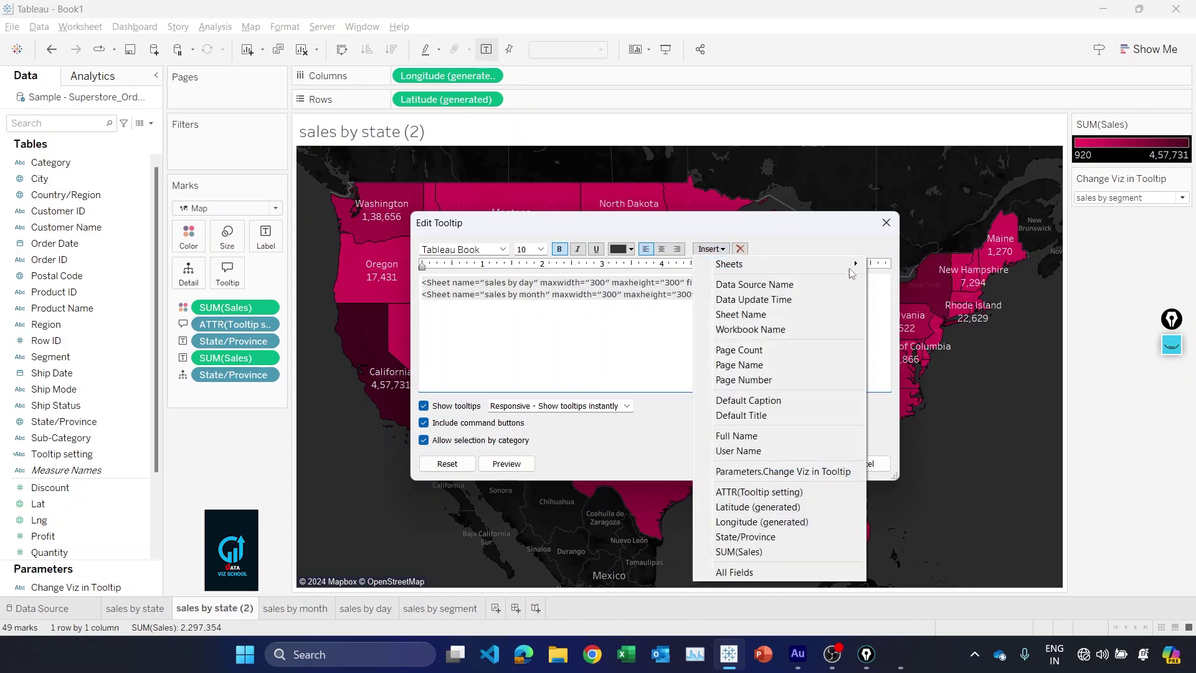
mouse_move(736, 264)
click(918, 295)
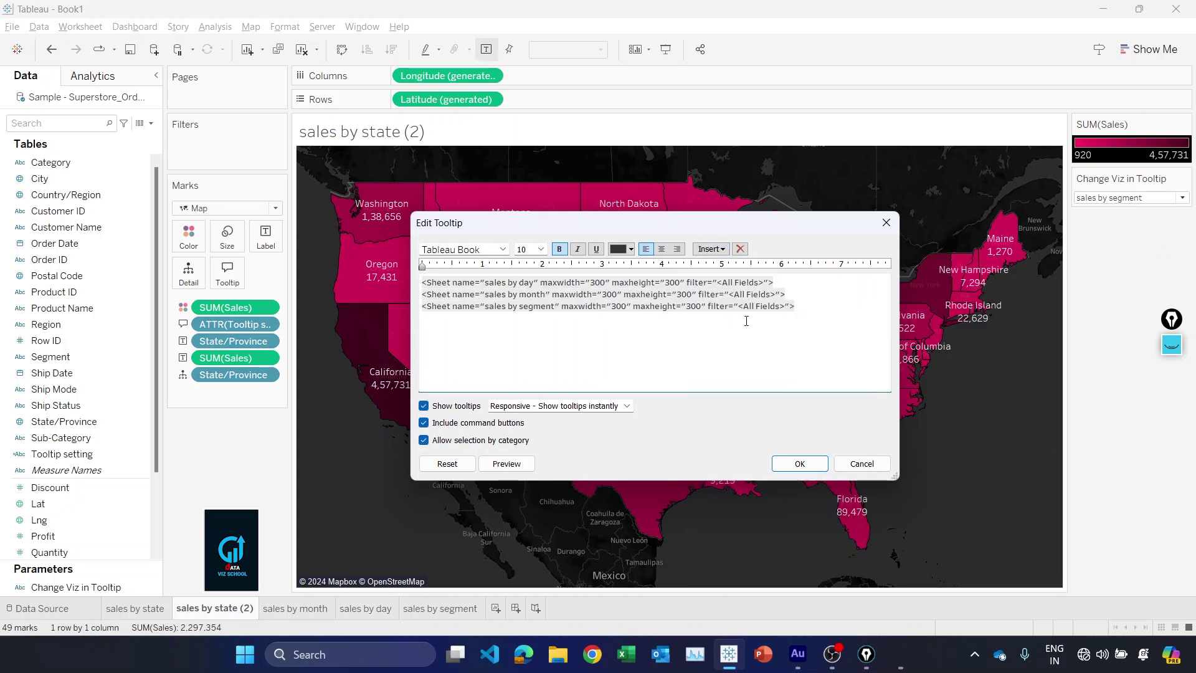
Copy the three sheet lines from the tooltip, save it, and paste them into a new calculated field
drag(810, 306, 365, 285)
key(ctrl+c)
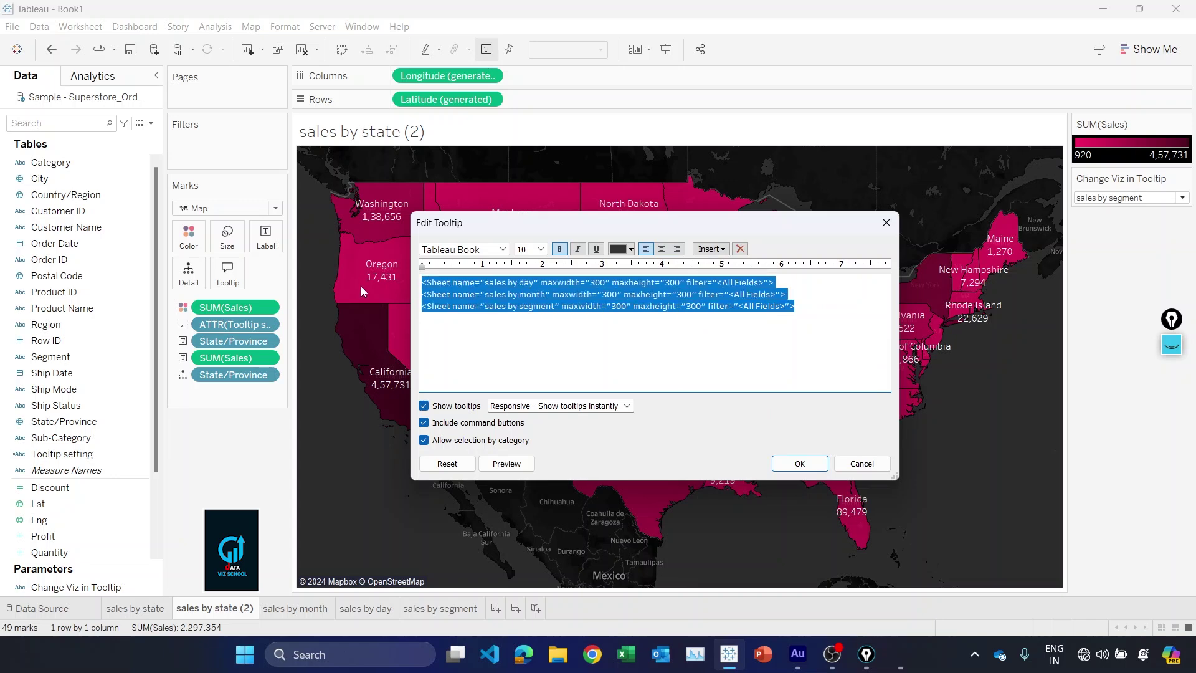
click(800, 464)
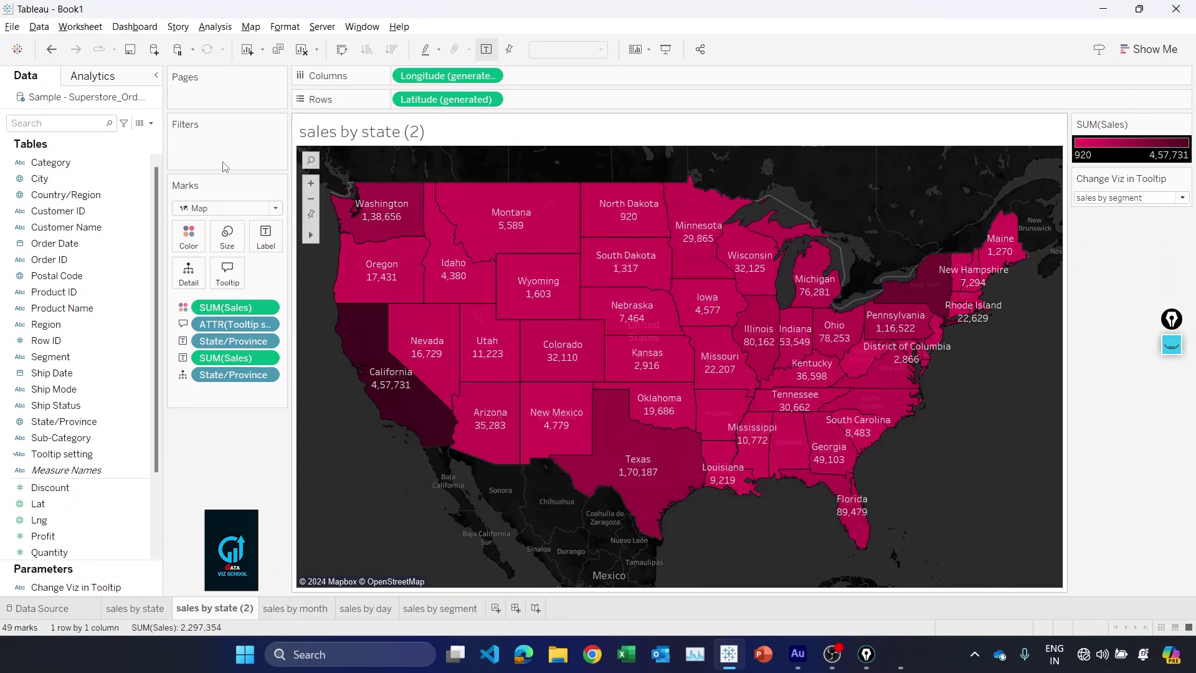
click(152, 123)
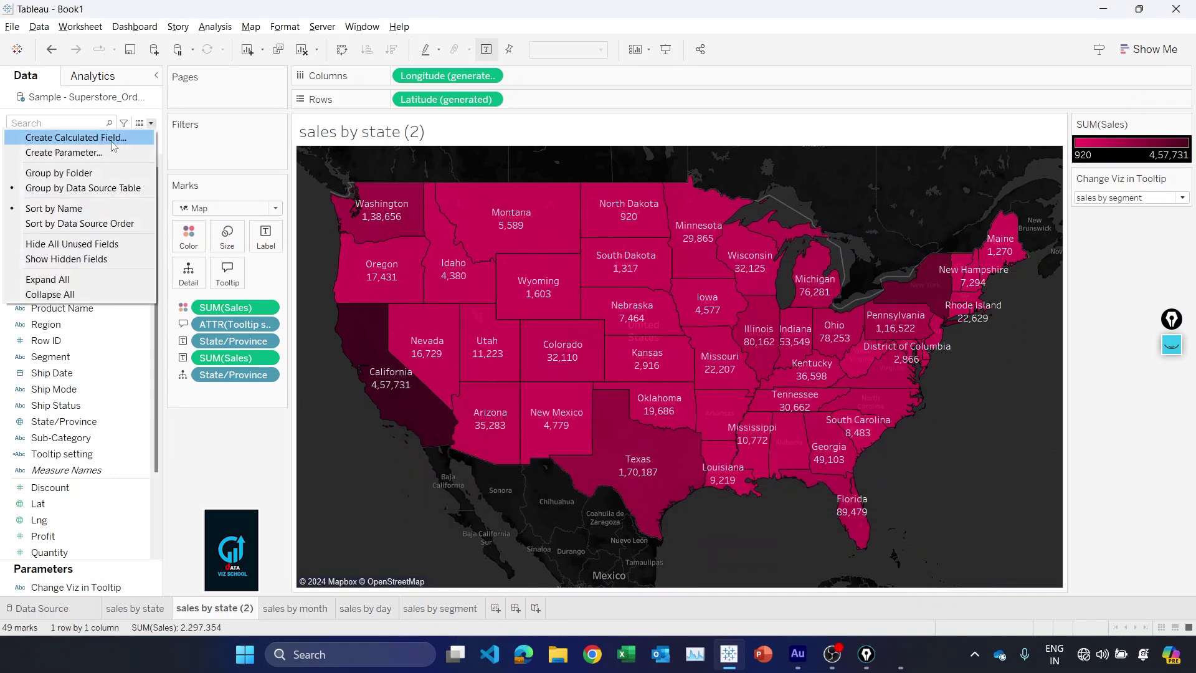
click(109, 137)
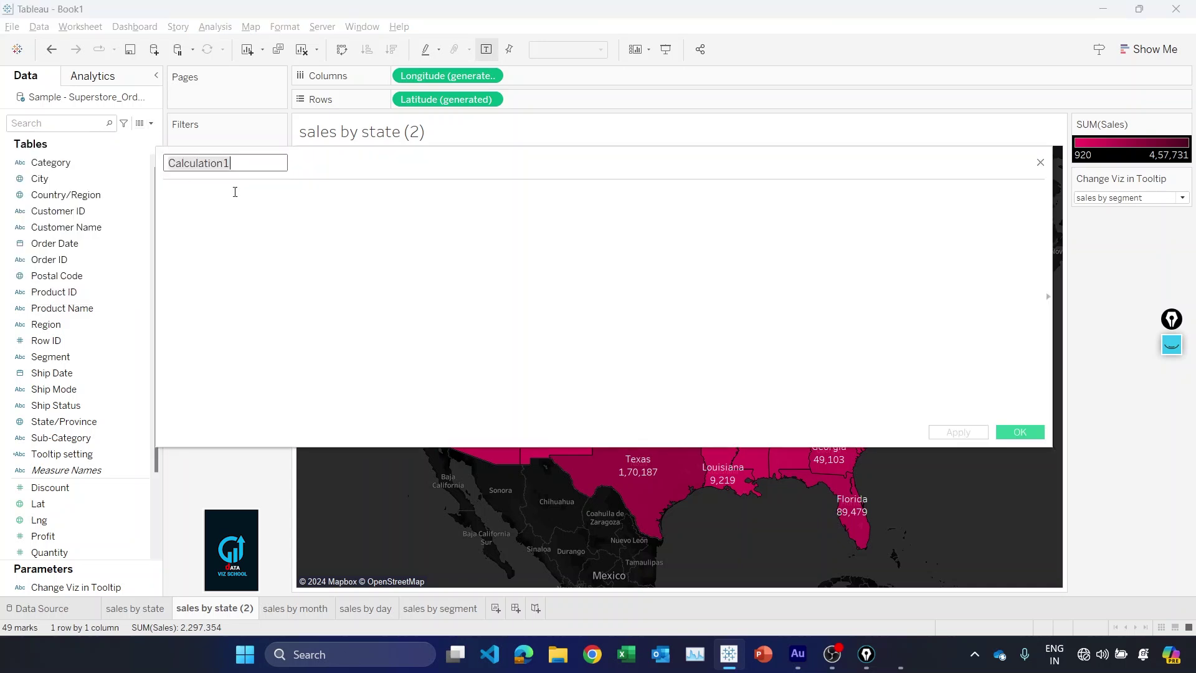
click(308, 230)
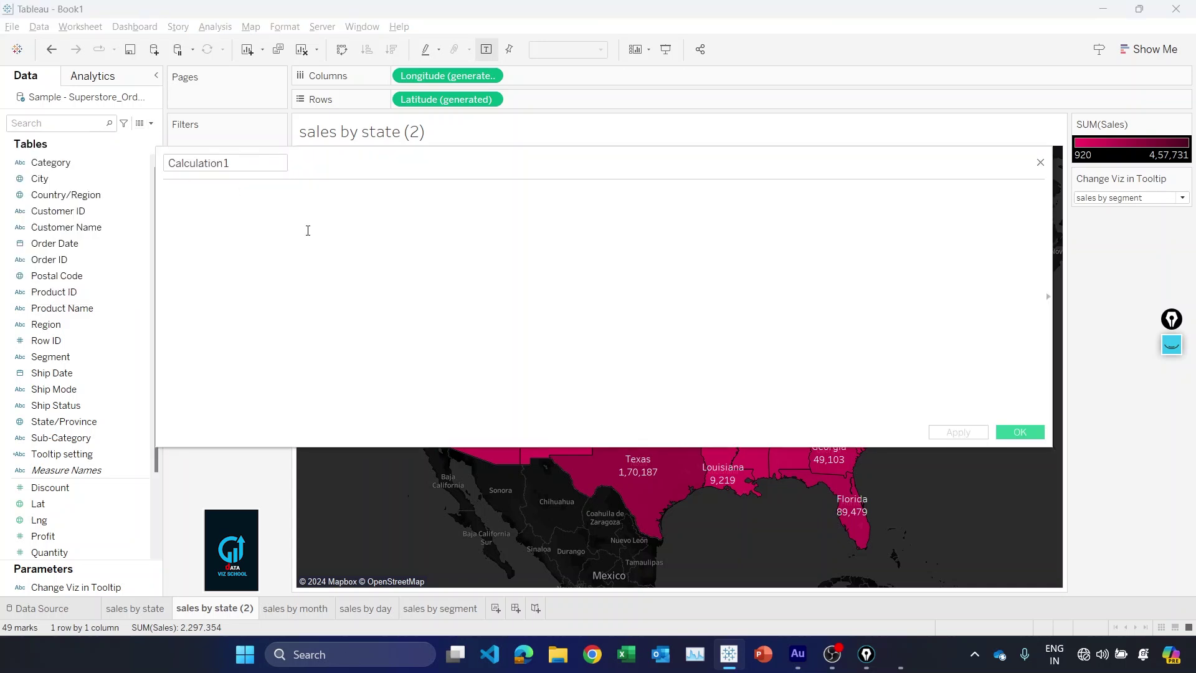
key(ctrl+v)
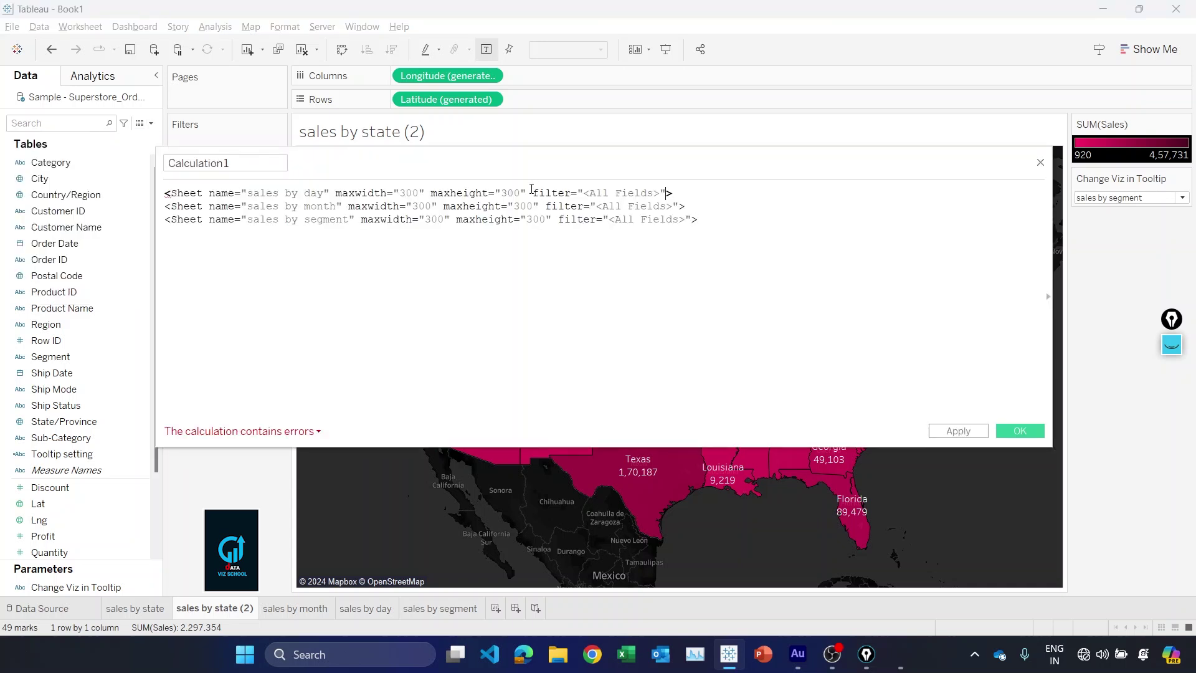
Remove the filter="<All Fields>" attribute from the day, month and segment sheet lines in the calculation
drag(532, 189, 668, 189)
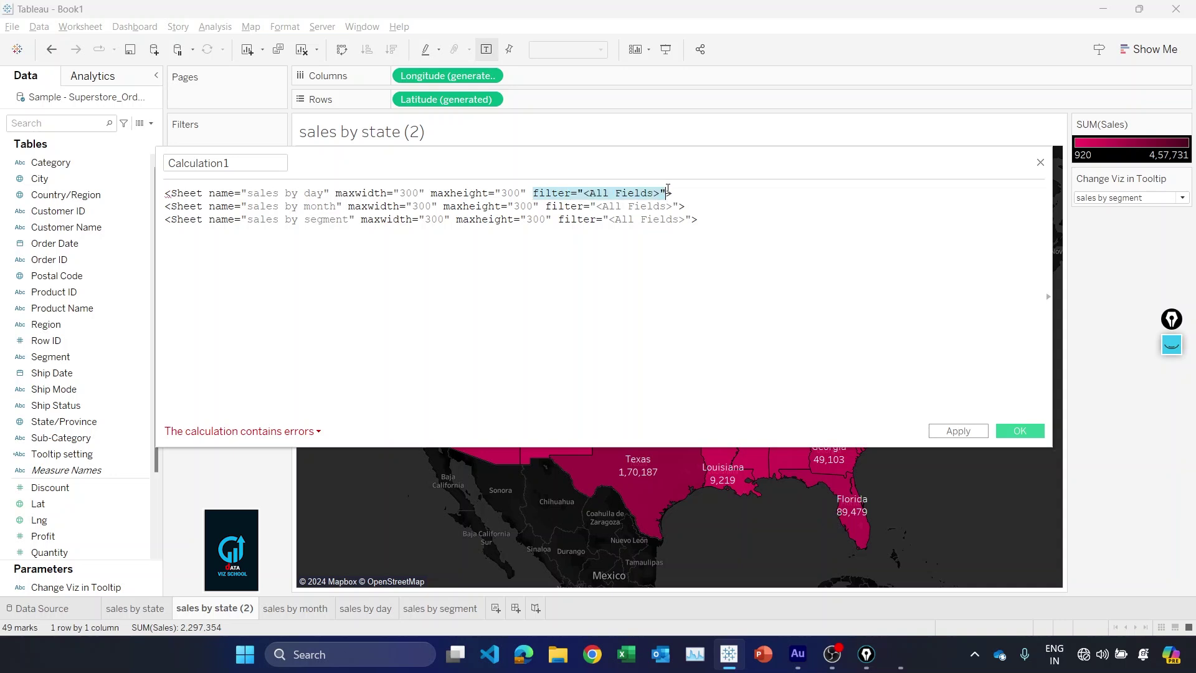
key(BackSpace)
drag(540, 206, 694, 219)
key(BackSpace)
key(BackSpace)
Add a first line reading CASE [Change Viz in Tooltip] above the sheet lines in the calculation
click(166, 192)
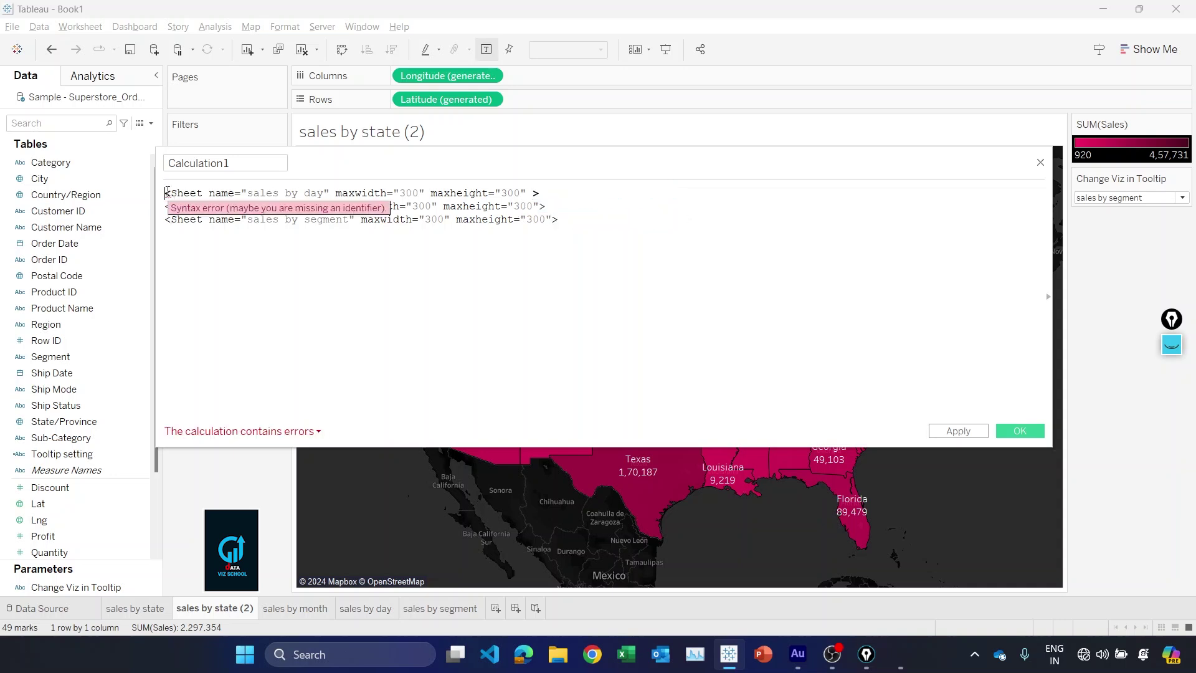
key(Return)
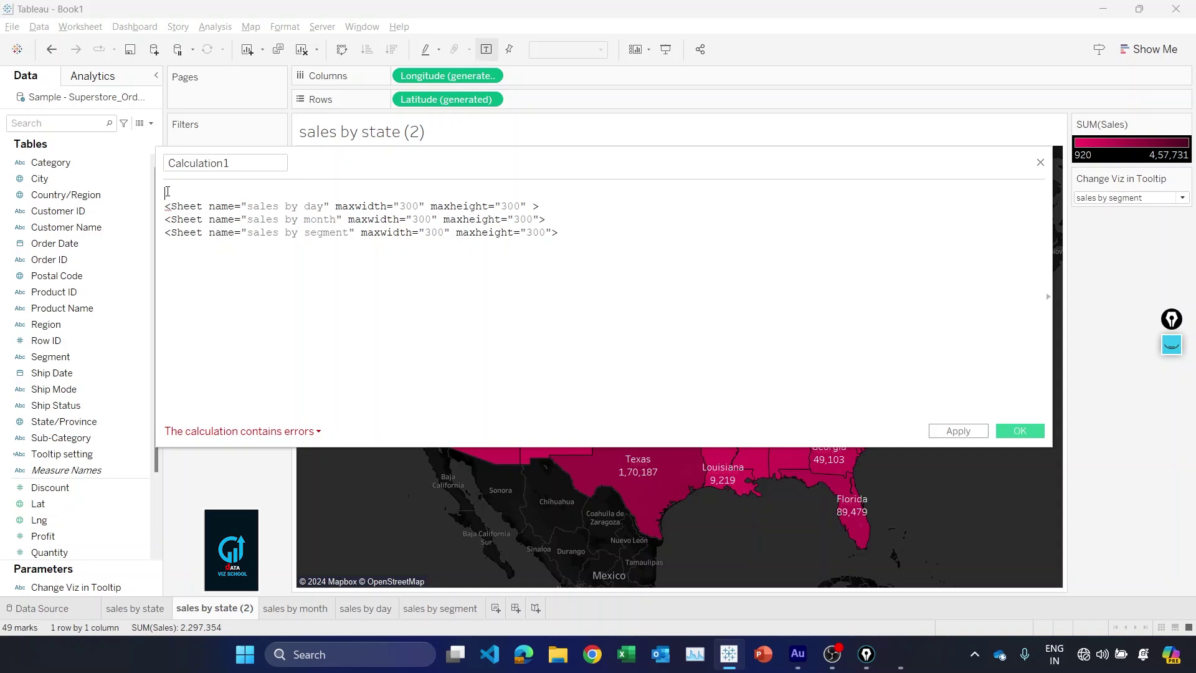
text(c)
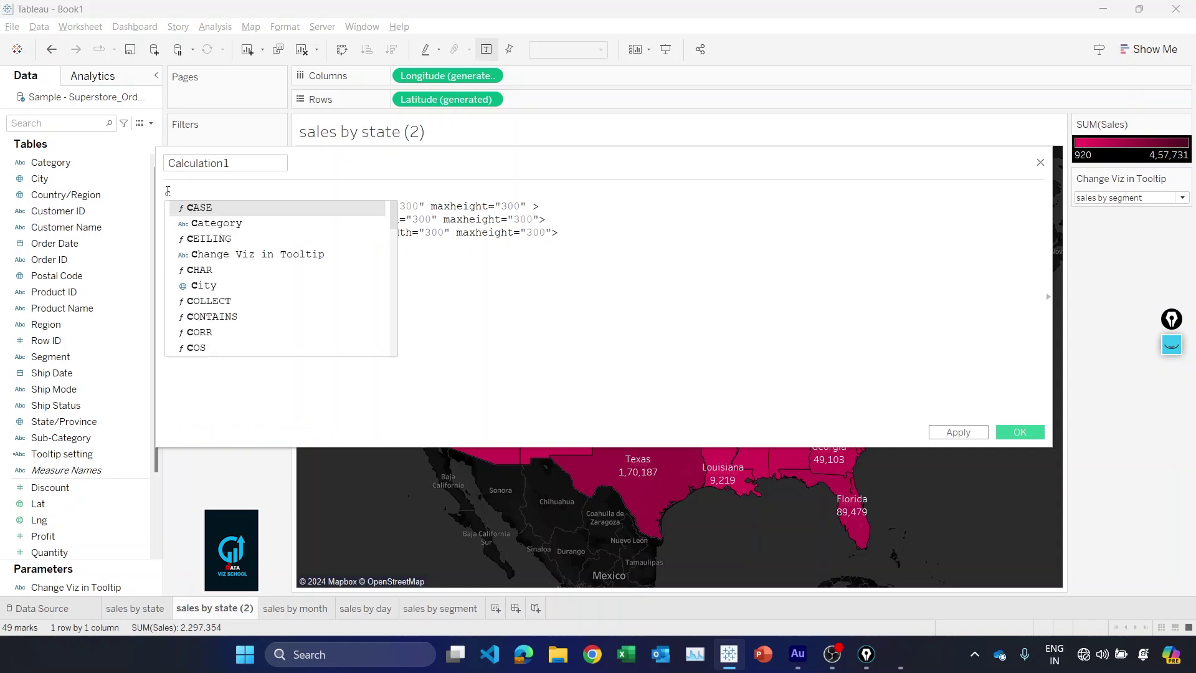
key(Return)
text(cha)
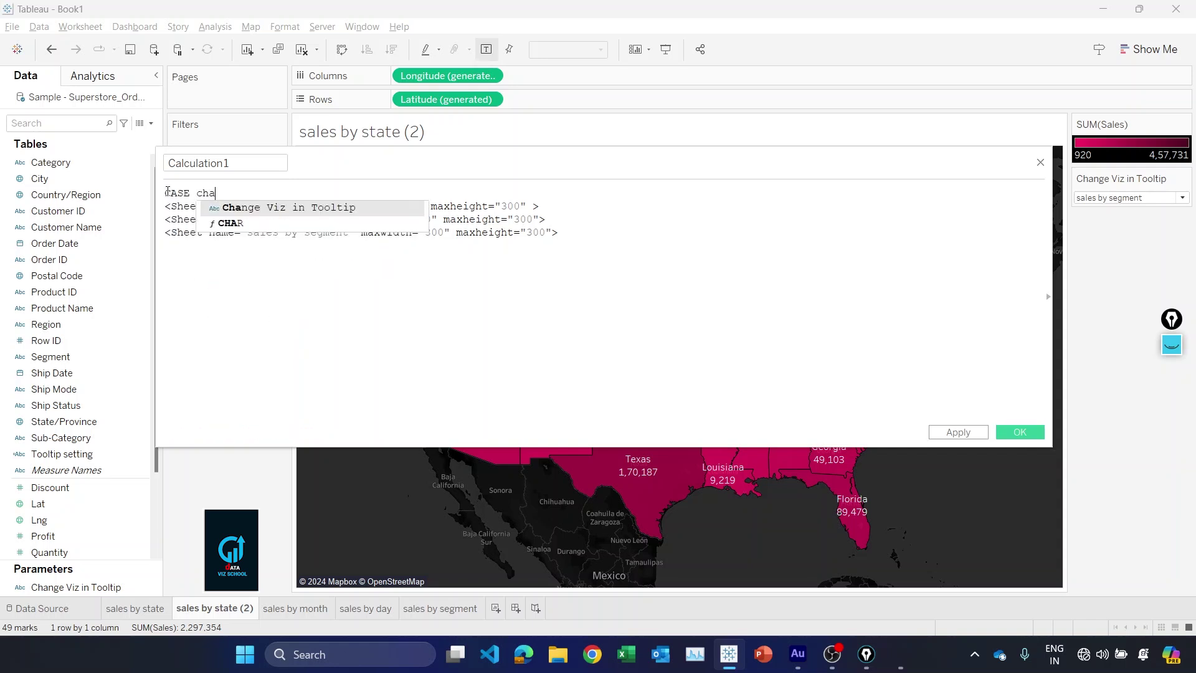
key(Return)
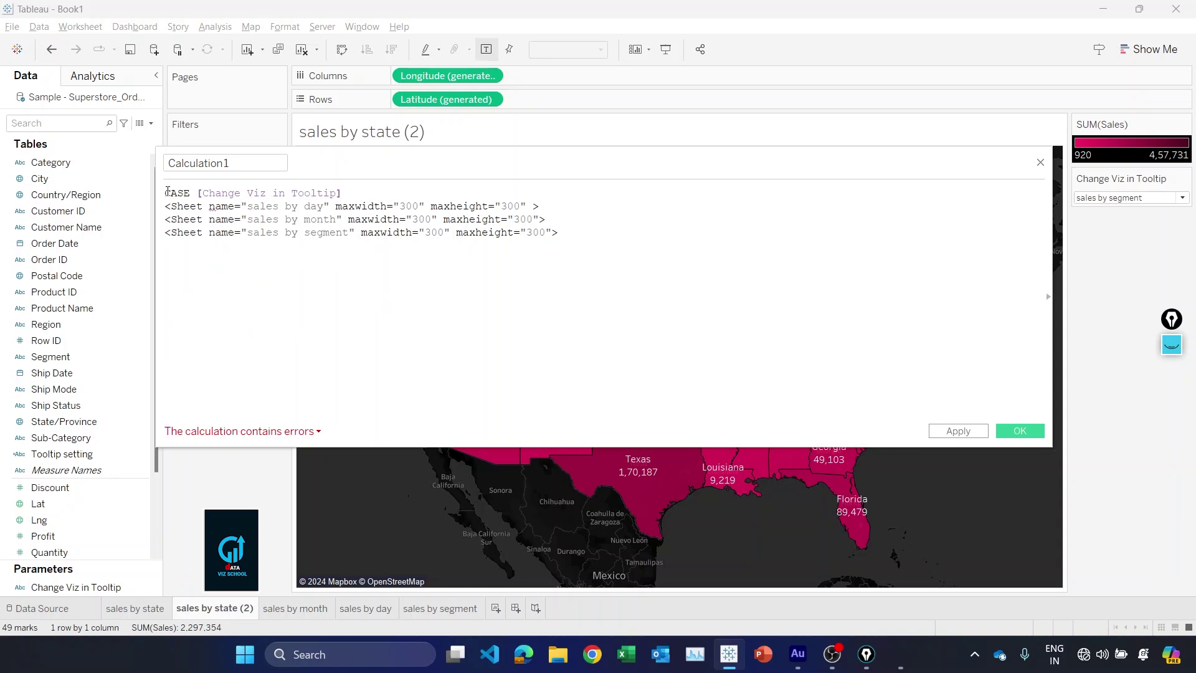
Insert WHEN 'sales by day' in front of the sales by day sheet markup
click(165, 208)
text(WHEN )
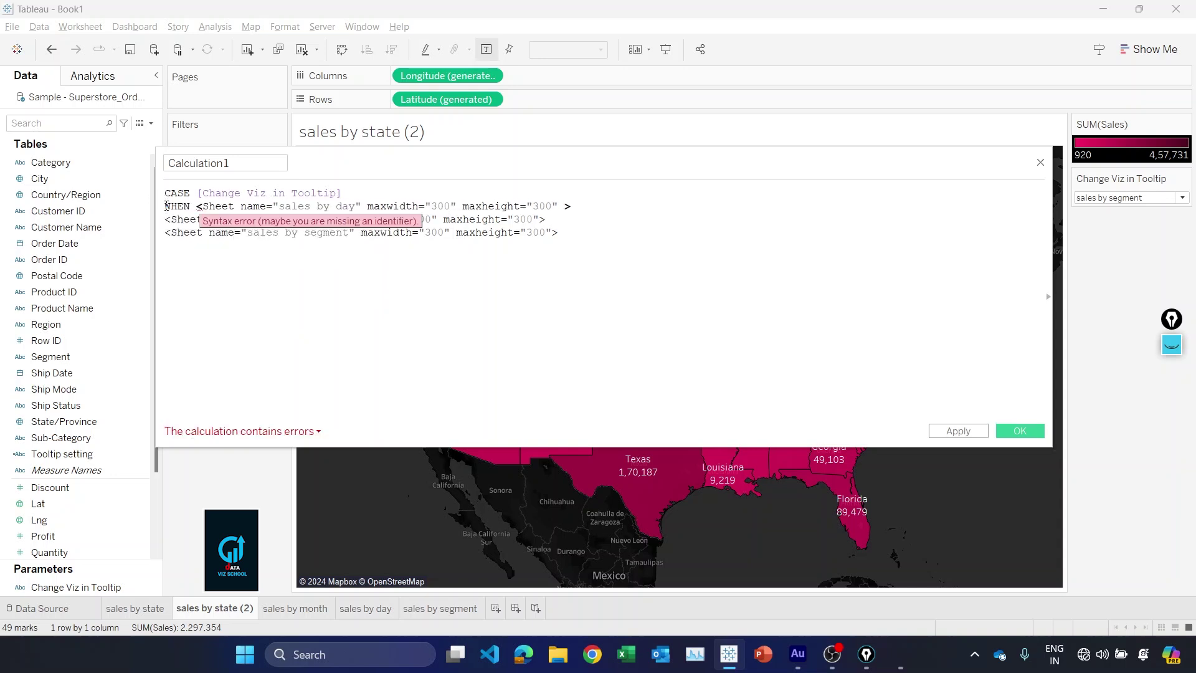
text('sales vy)
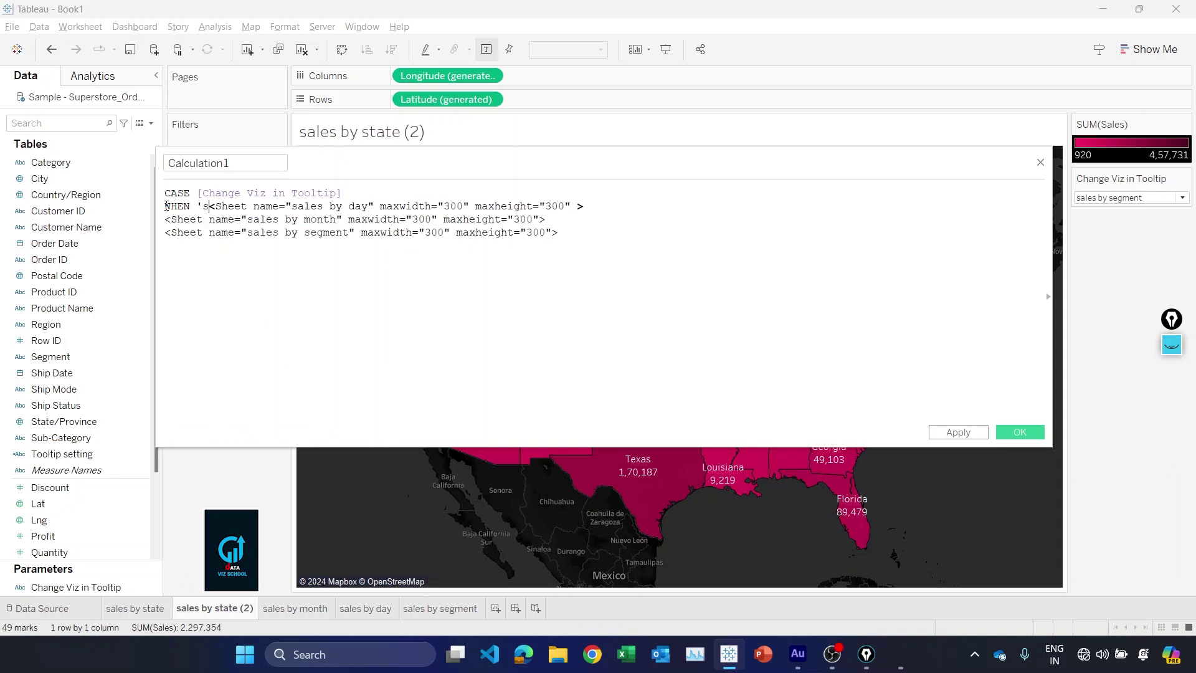
text( day)
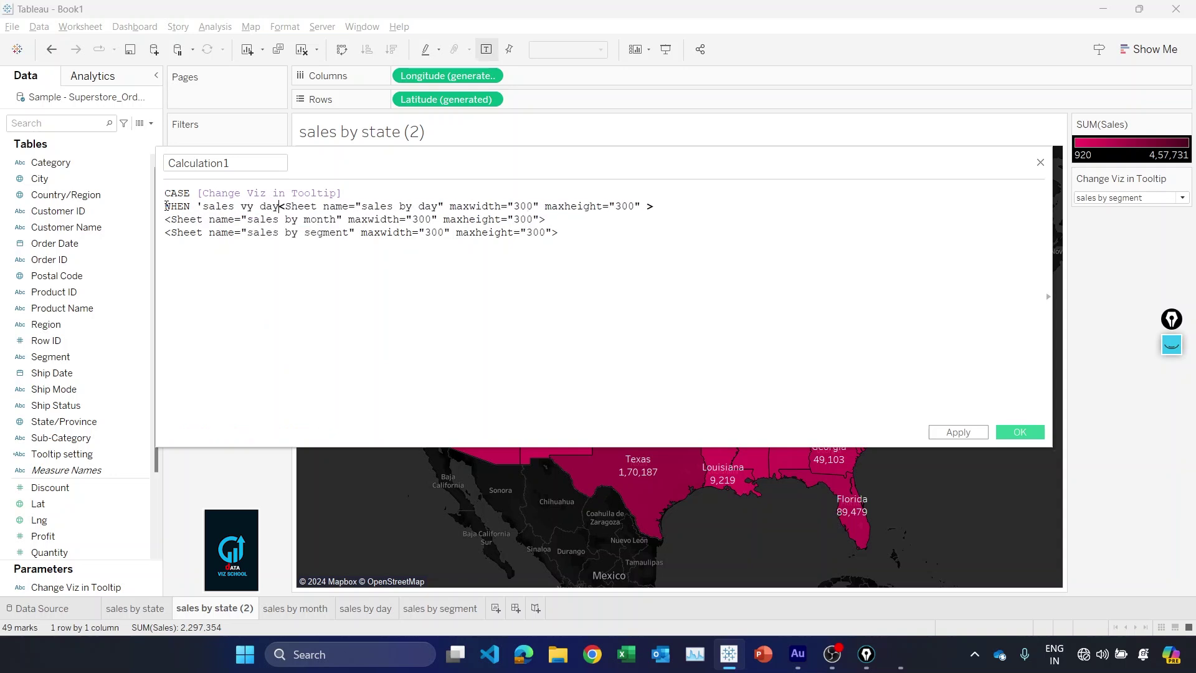
text(' )
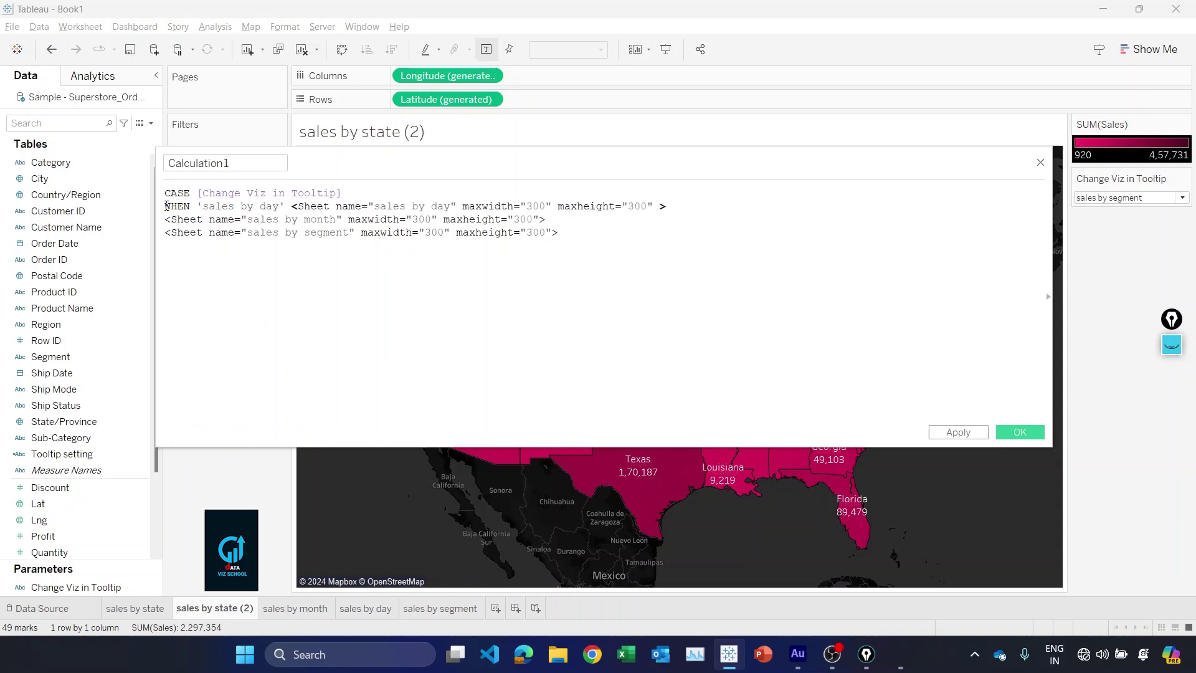
Add THEN to the 'sales by day' line of the calculation and enclose its sheet markup in single quotes
text(THEN )
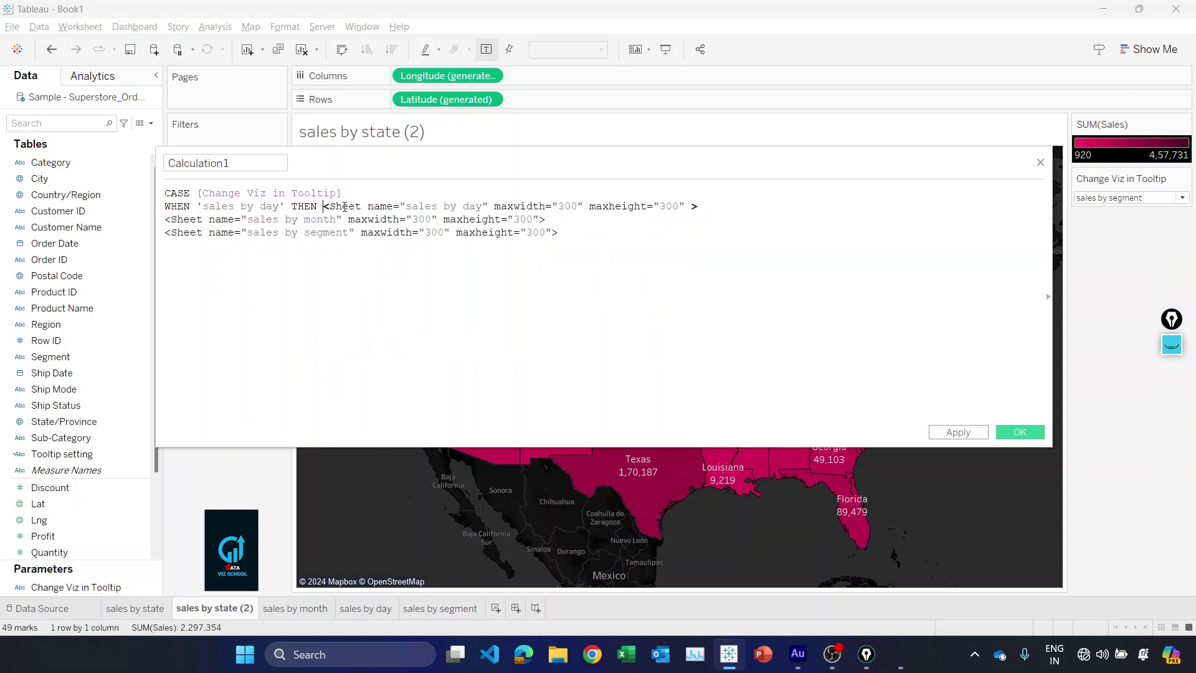
text(')
key(End)
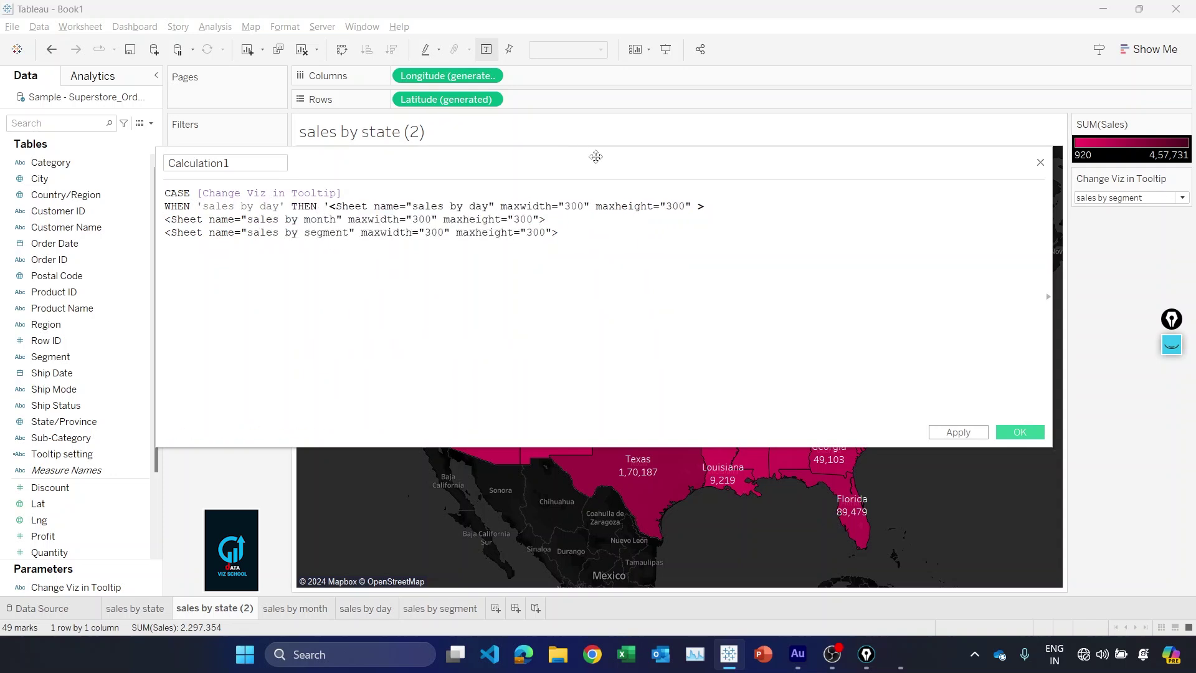
text(')
Insert WHEN 'sales by month' THEN before the sales by month sheet markup and enclose that markup in single quotes
click(166, 222)
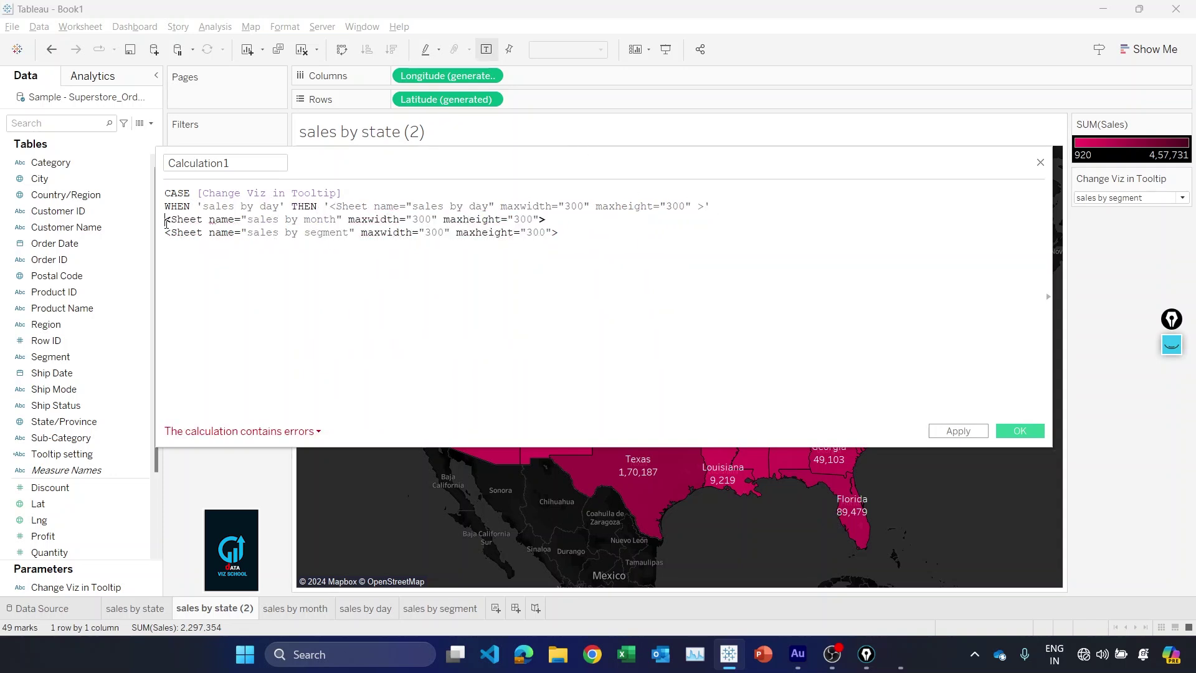
text(WHEN )
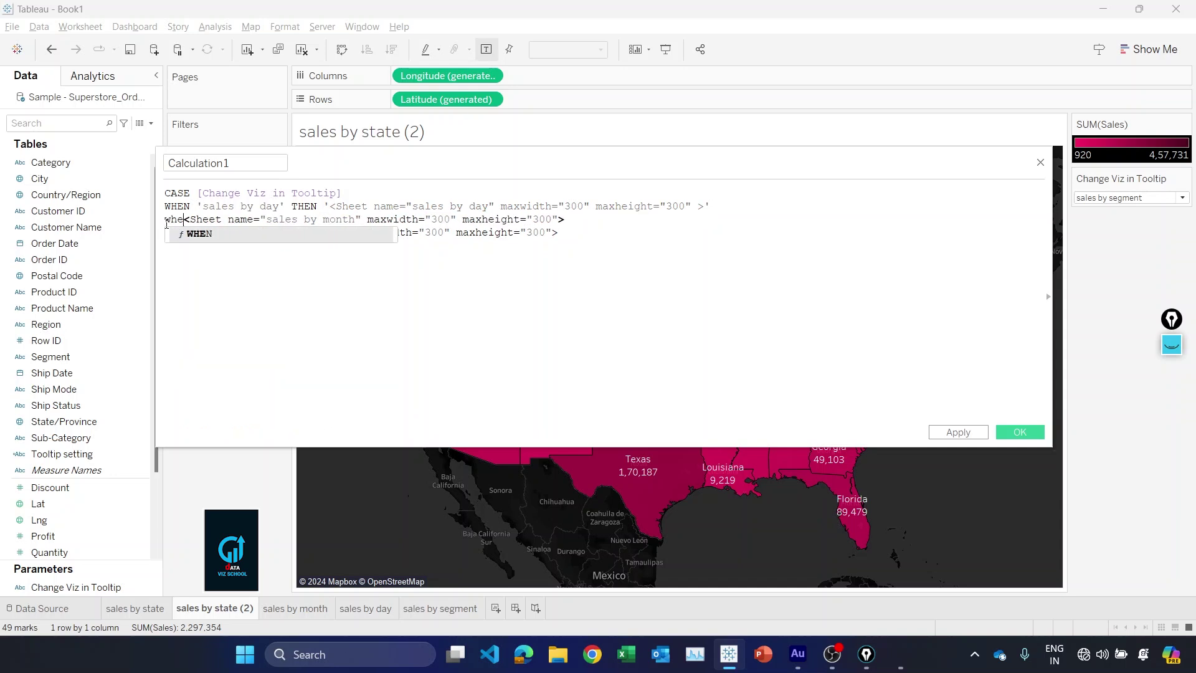
text('s)
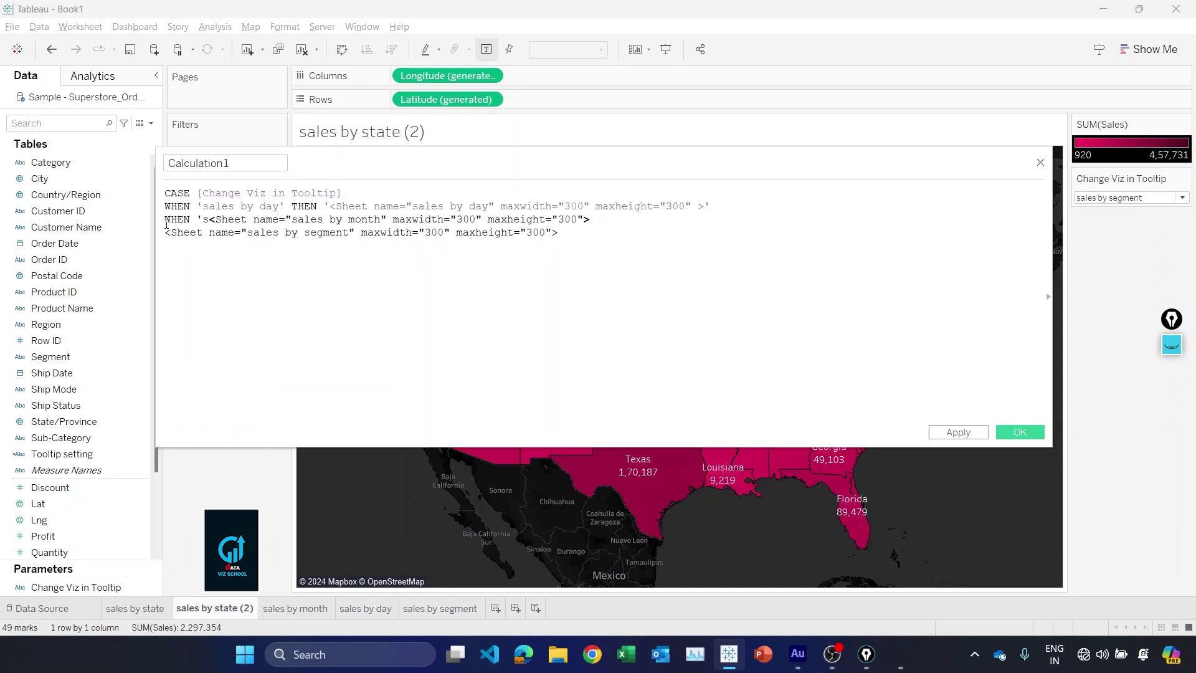
text(ales vy)
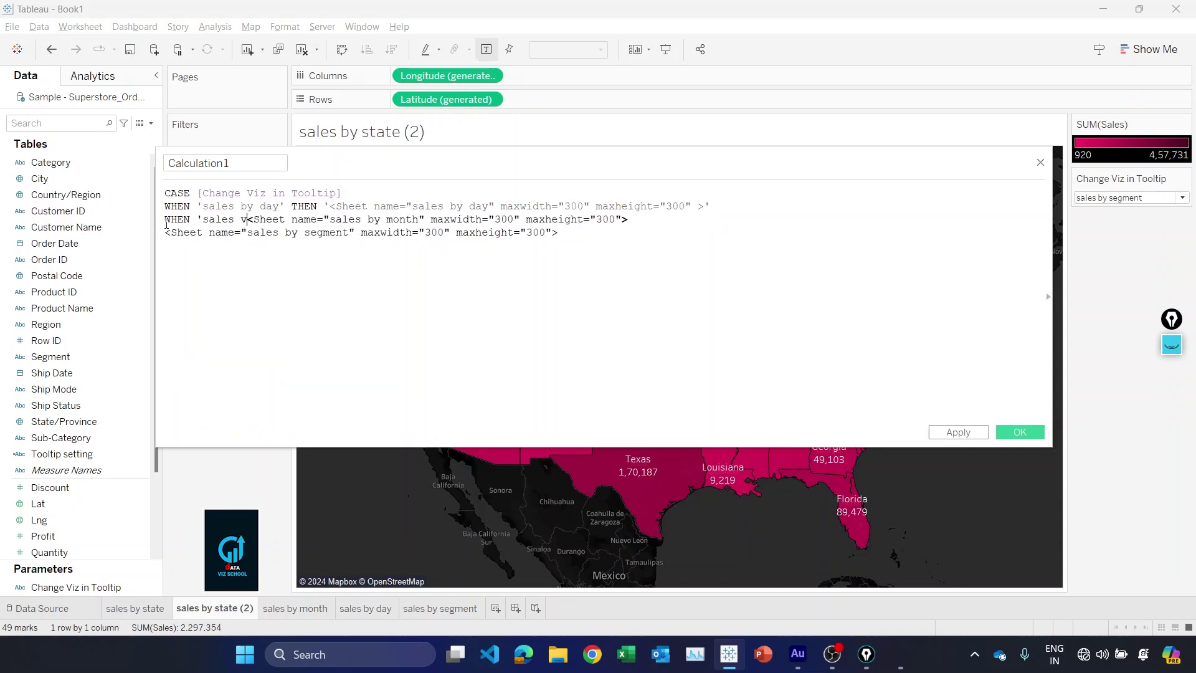
key(BackSpace)
key(BackSpace)
text(by month)
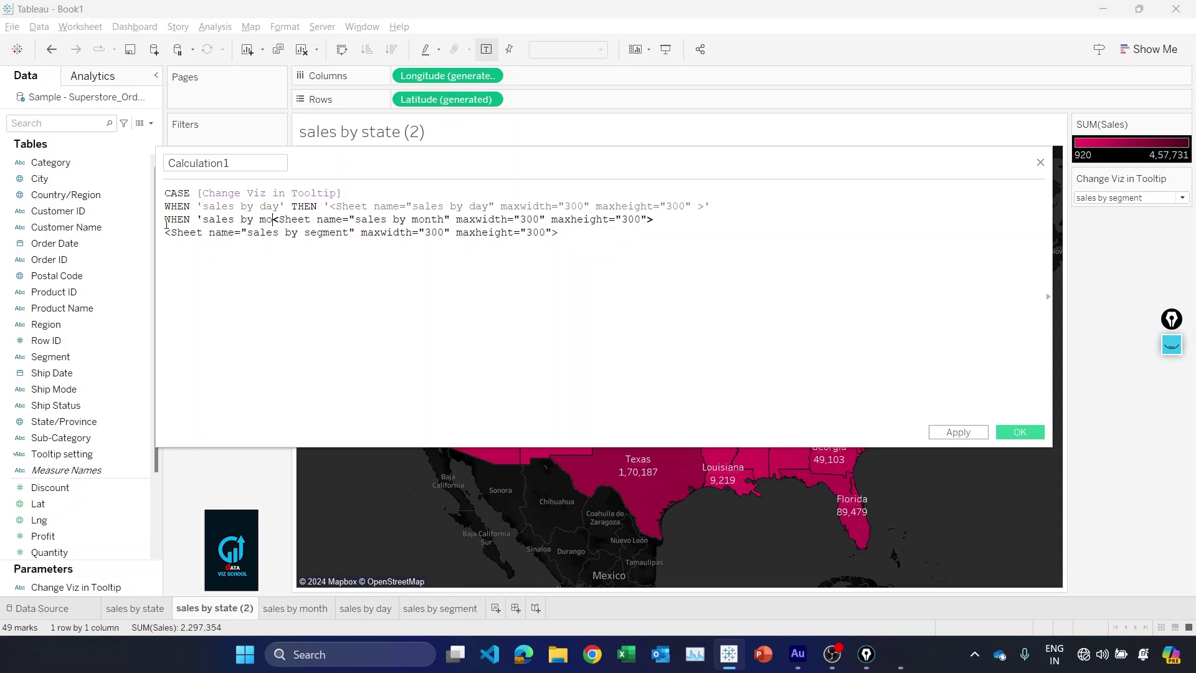
text(' the)
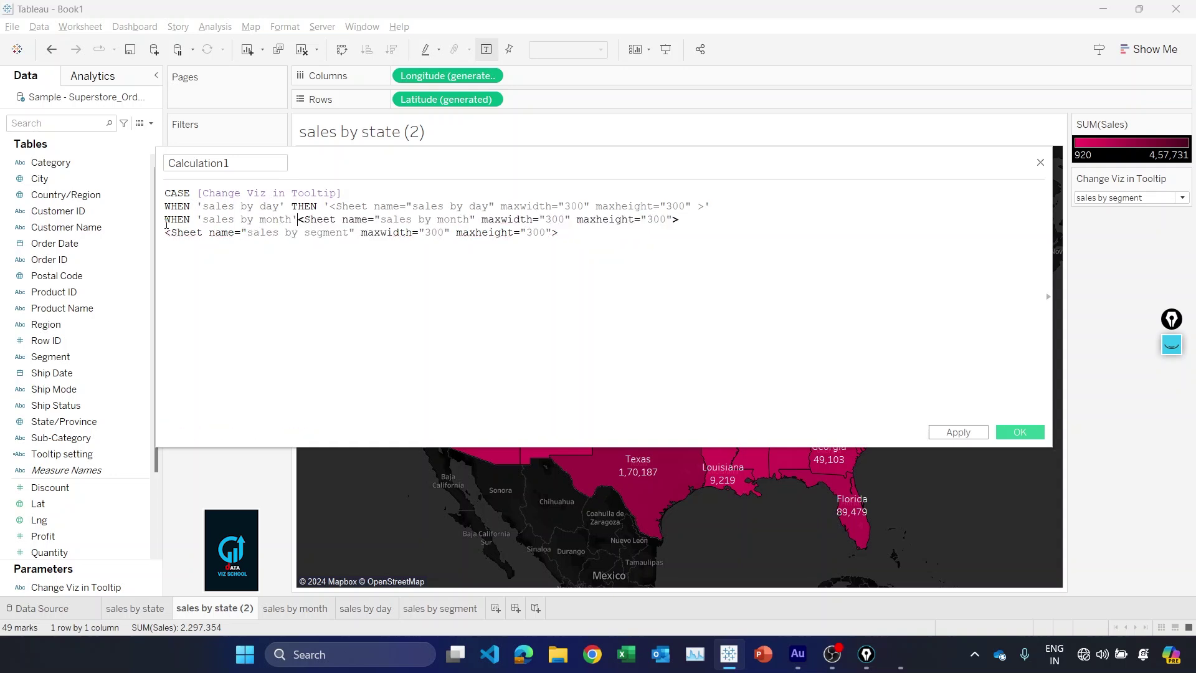
key(Return)
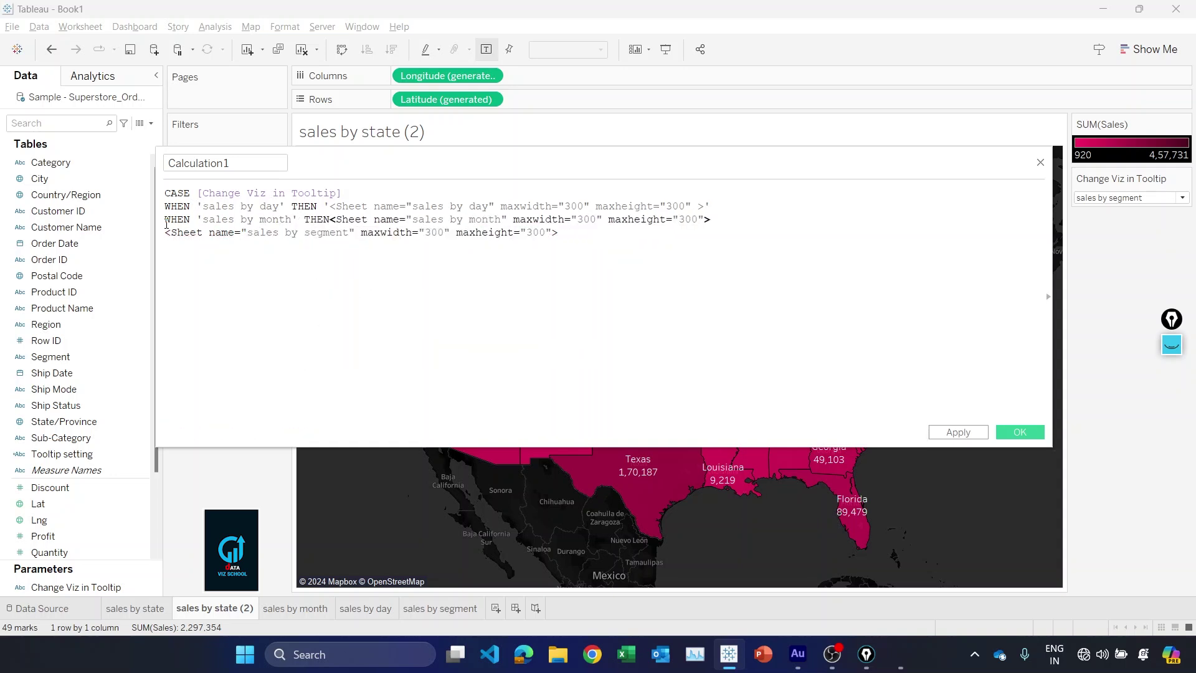
text(')
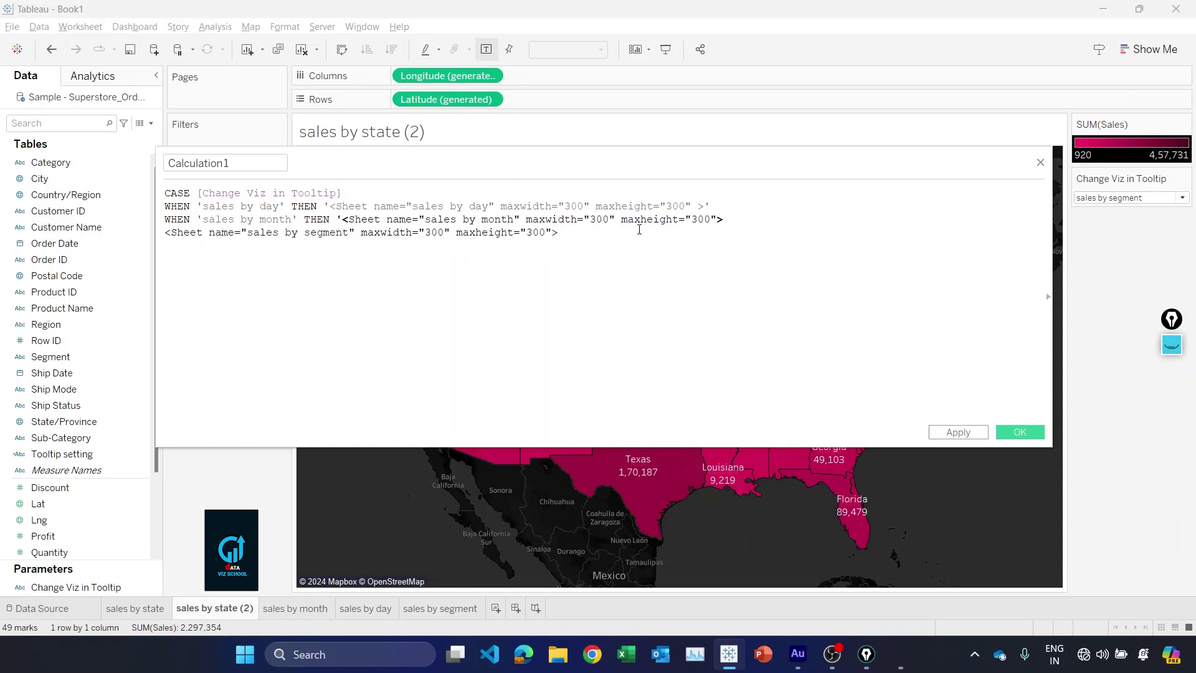
click(737, 219)
text(')
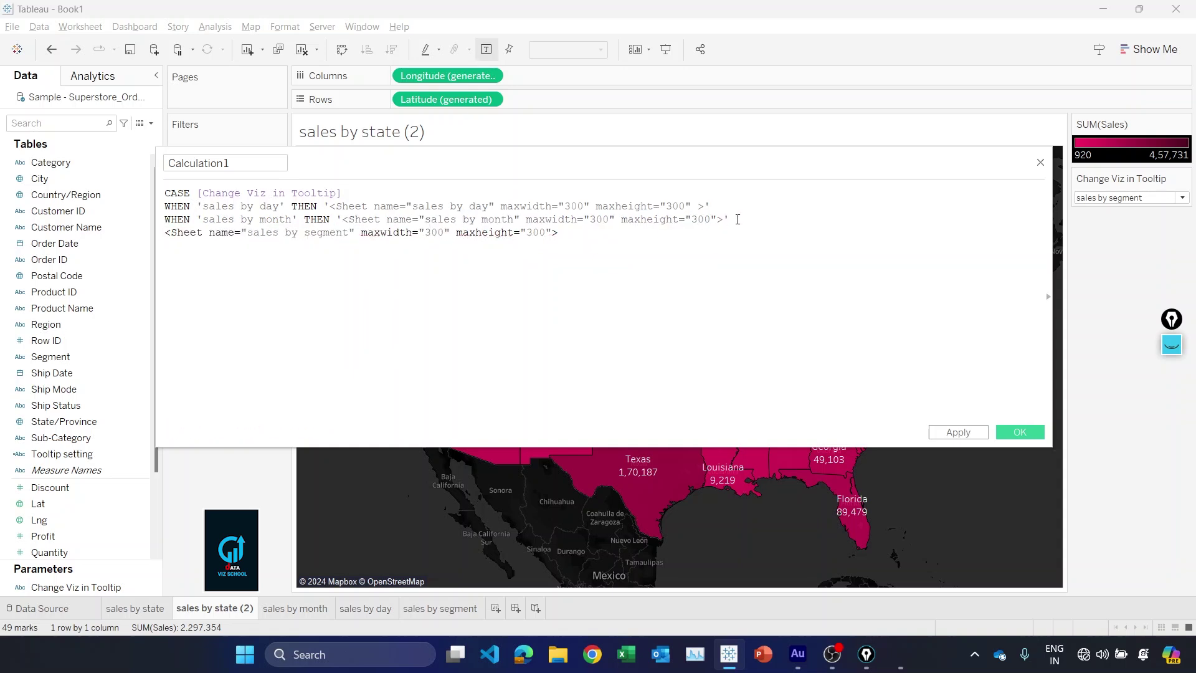
Insert WHEN 'sales by segment' THEN before the single-quoted sales by segment sheet markup and close the CASE expression with END
click(167, 234)
text(WHEN )
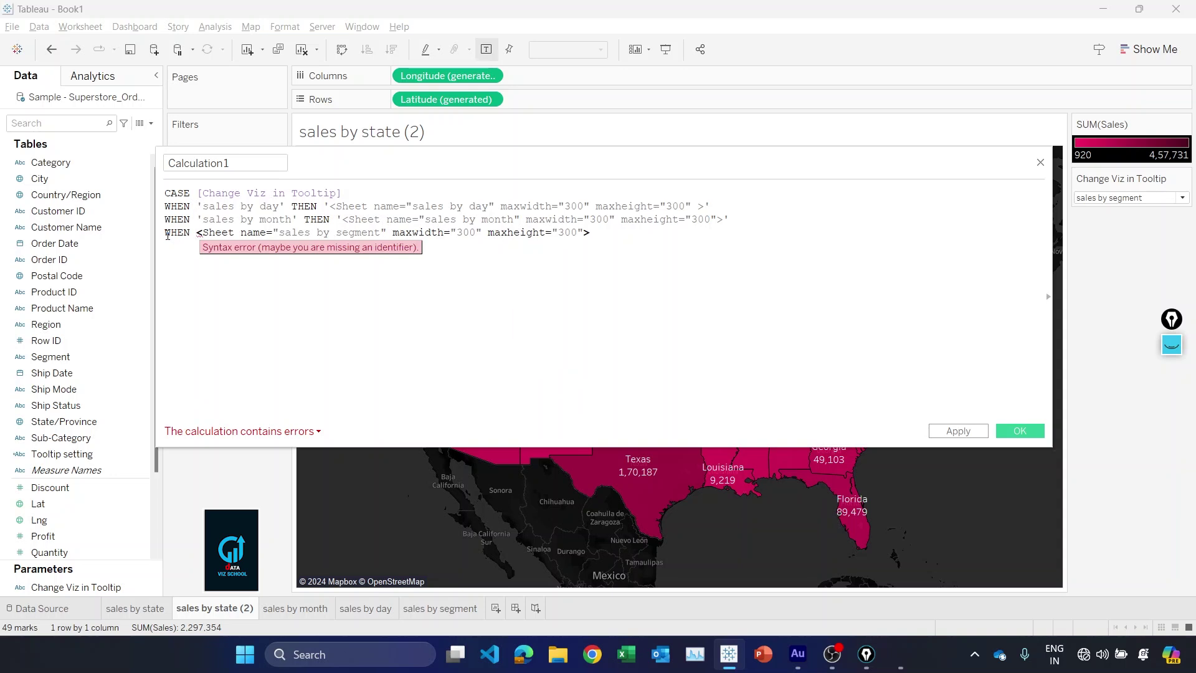
text('')
key(Left)
text(sa)
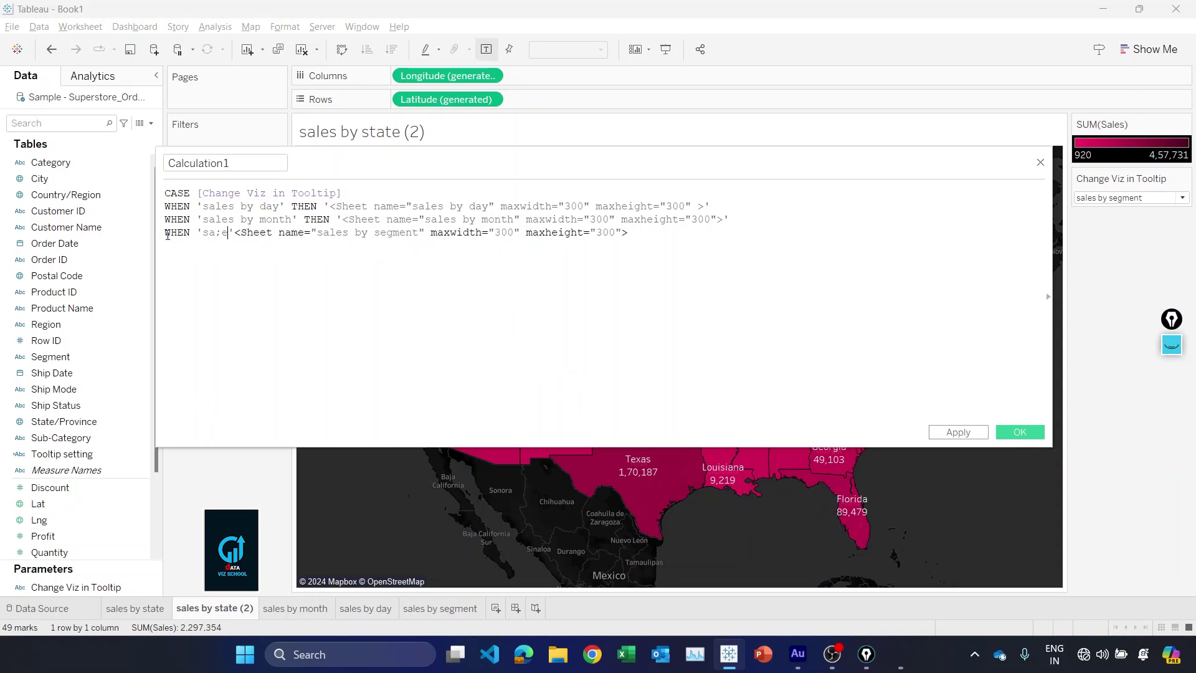
text(les by segment')
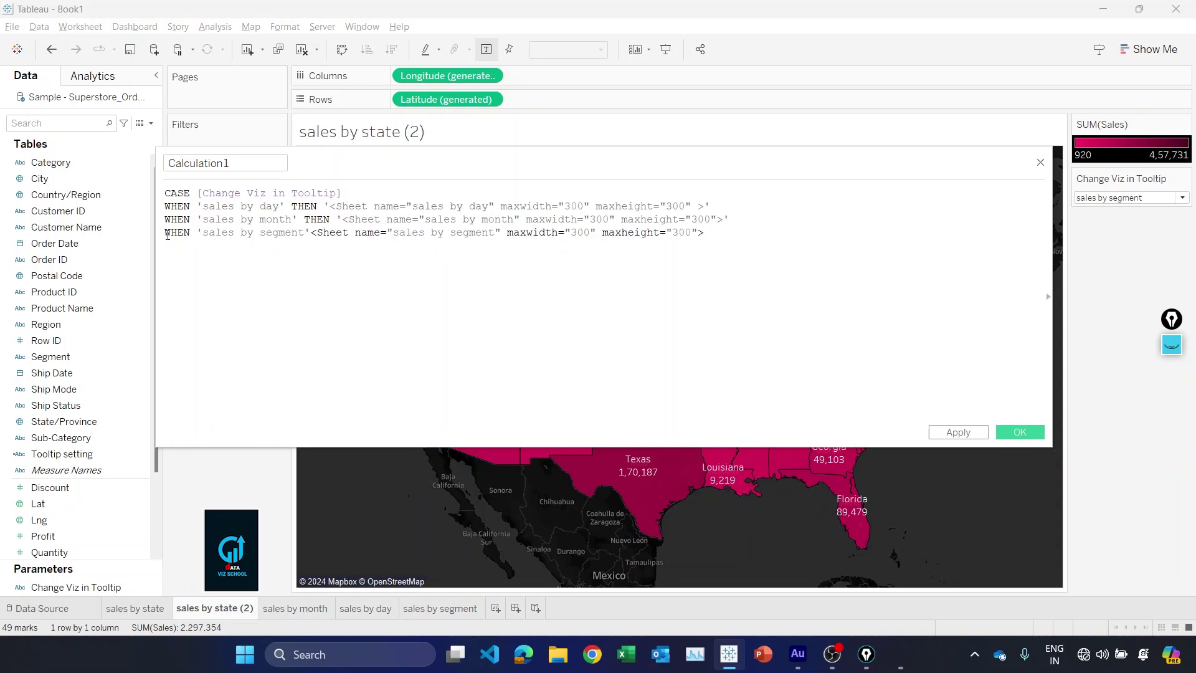
text( THEN ')
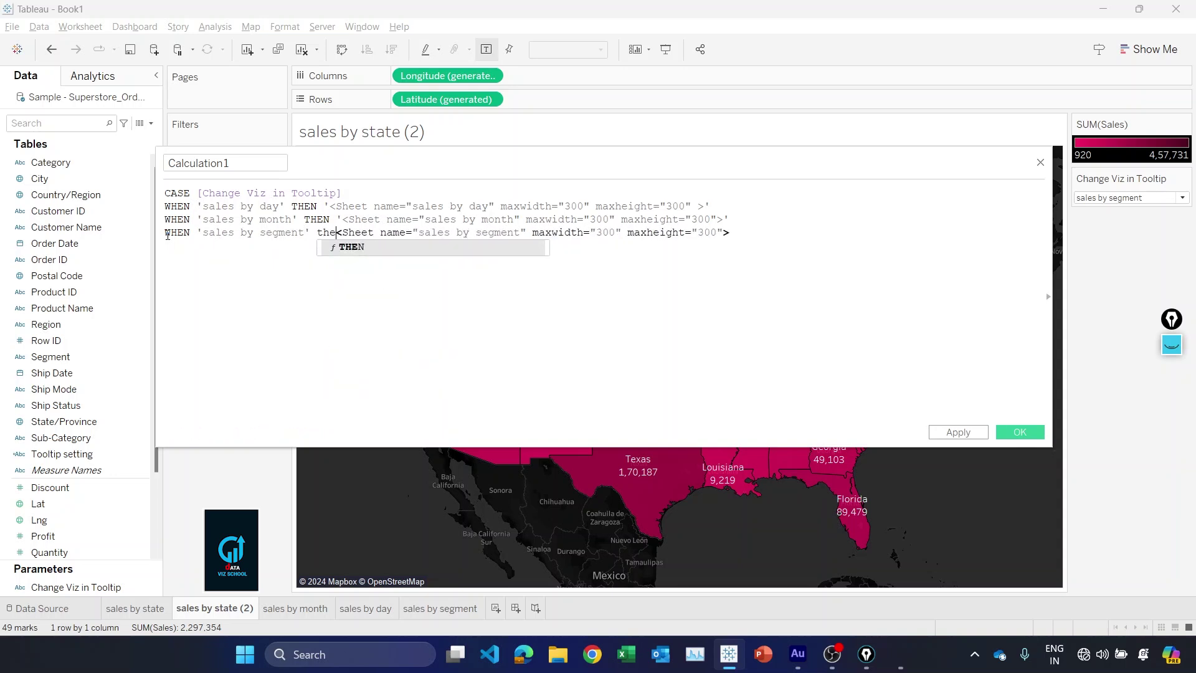
click(801, 234)
text(')
key(Return)
text(END)
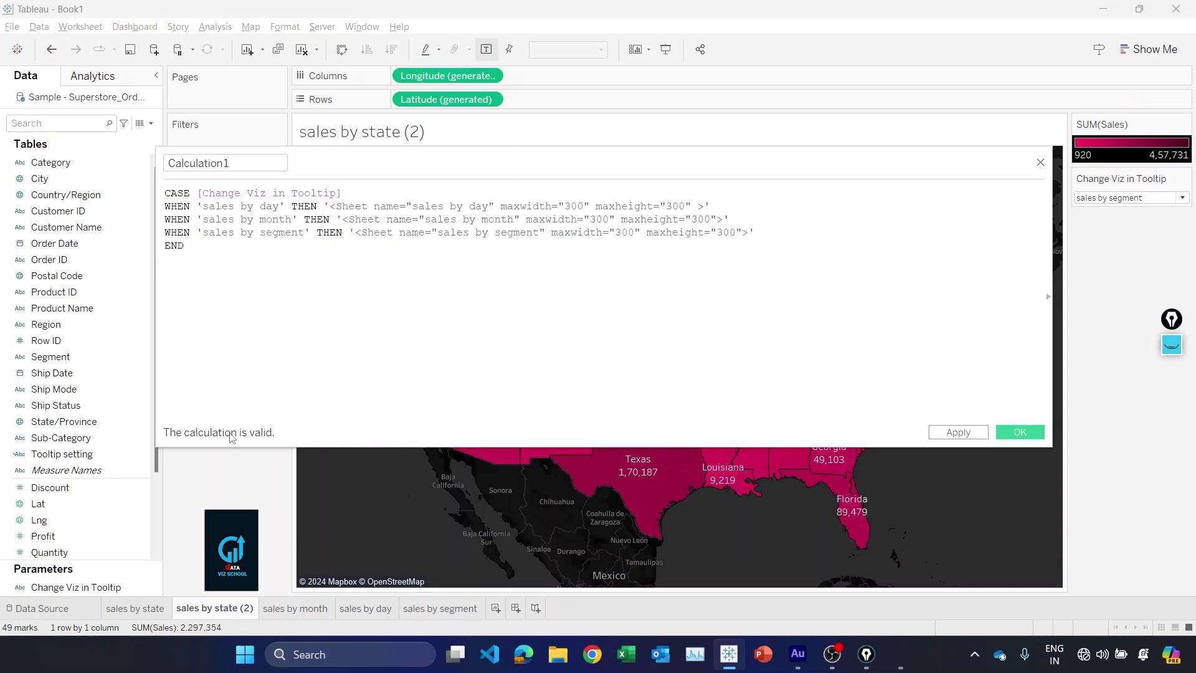
Name the calculated field Tooltip setting2 and save it
drag(229, 163, 166, 150)
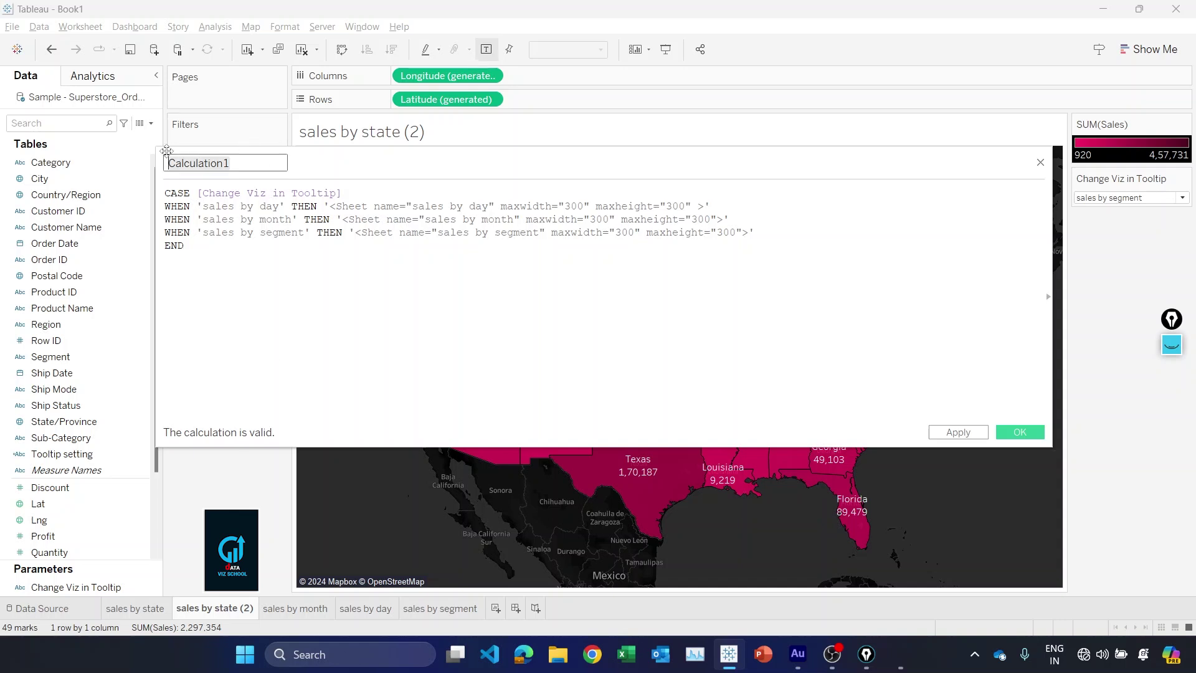
text(Tooltip setting2)
click(1020, 432)
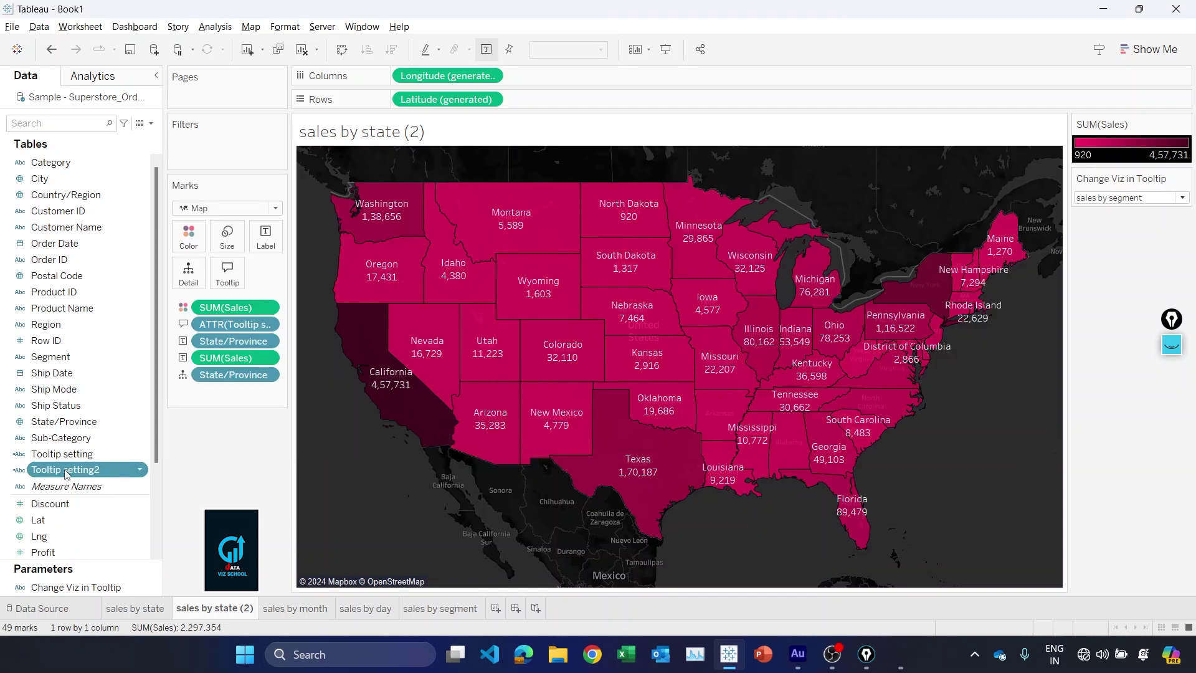
Add Tooltip setting2 to the map's tooltip marks and insert ATTR(Tooltip setting2) below the sheet lines in the tooltip text
drag(65, 473, 222, 280)
click(227, 274)
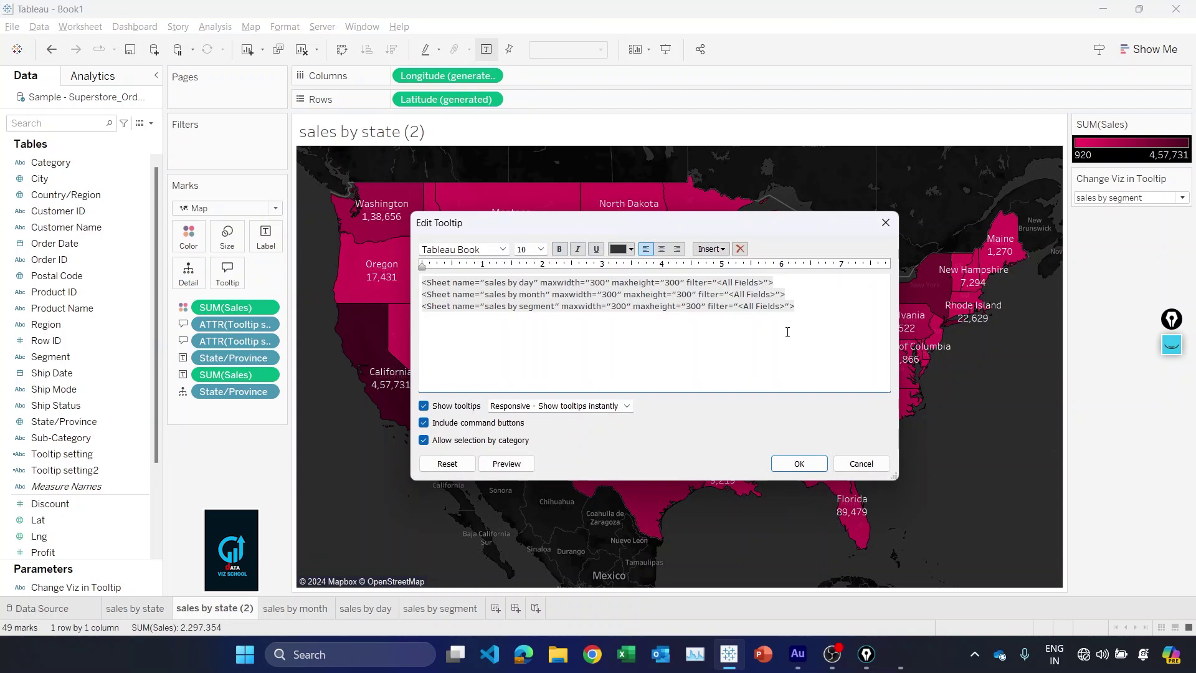
click(710, 249)
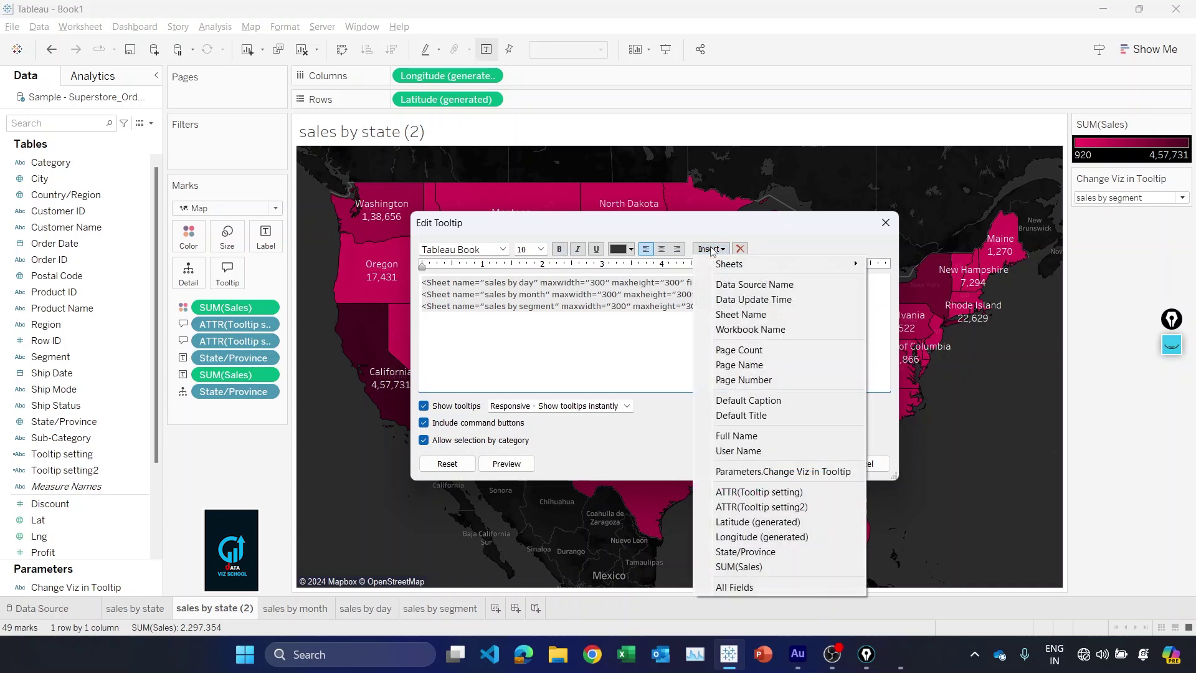
click(792, 507)
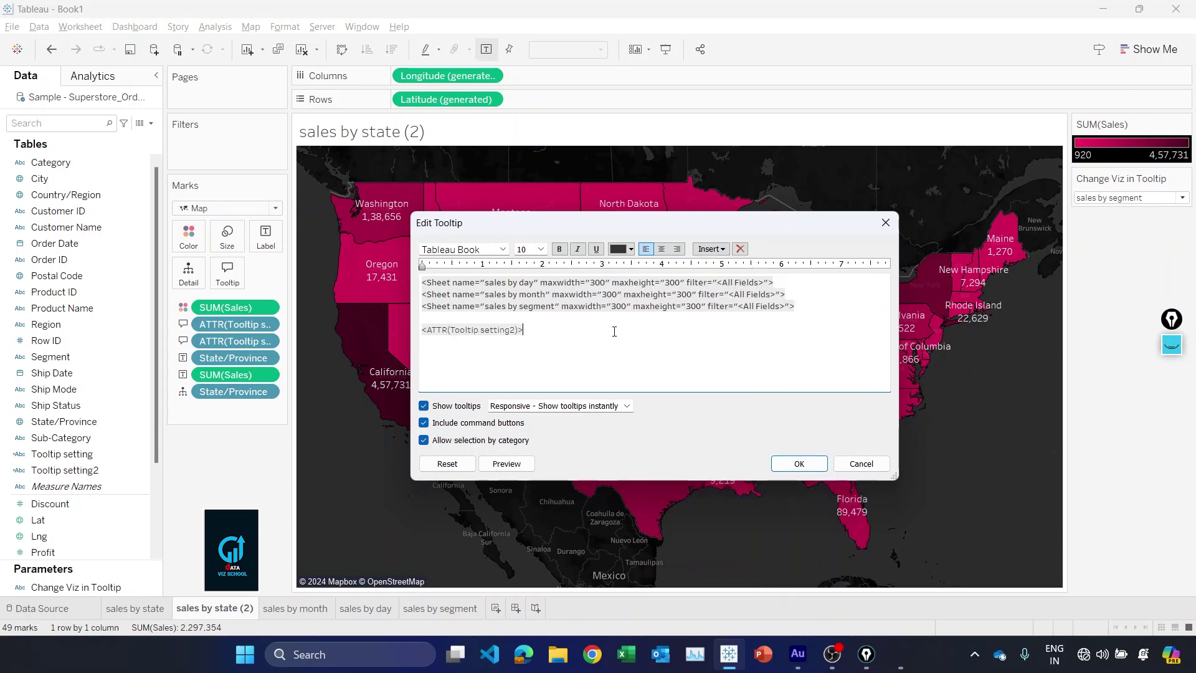
Set maxwidth and maxheight to 1 in the day, month and segment sheet lines of the tooltip, and save it
drag(591, 282, 691, 306)
text(1)
text(1)
text(11)
text(1)
text(1)
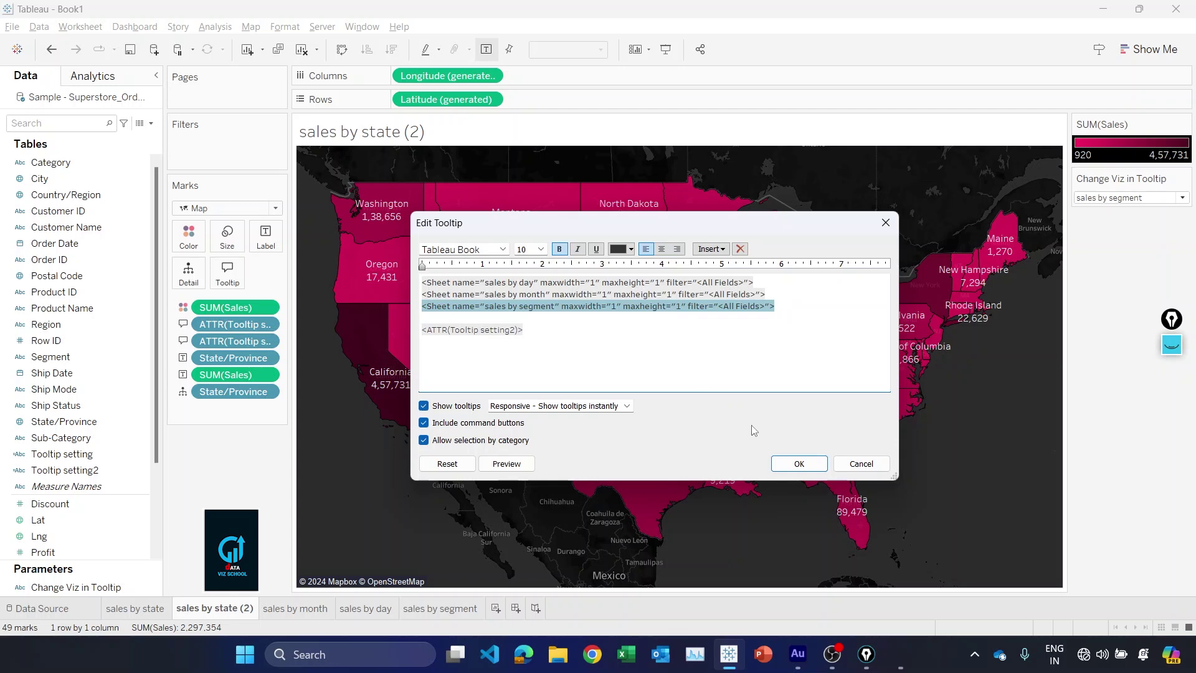
click(798, 465)
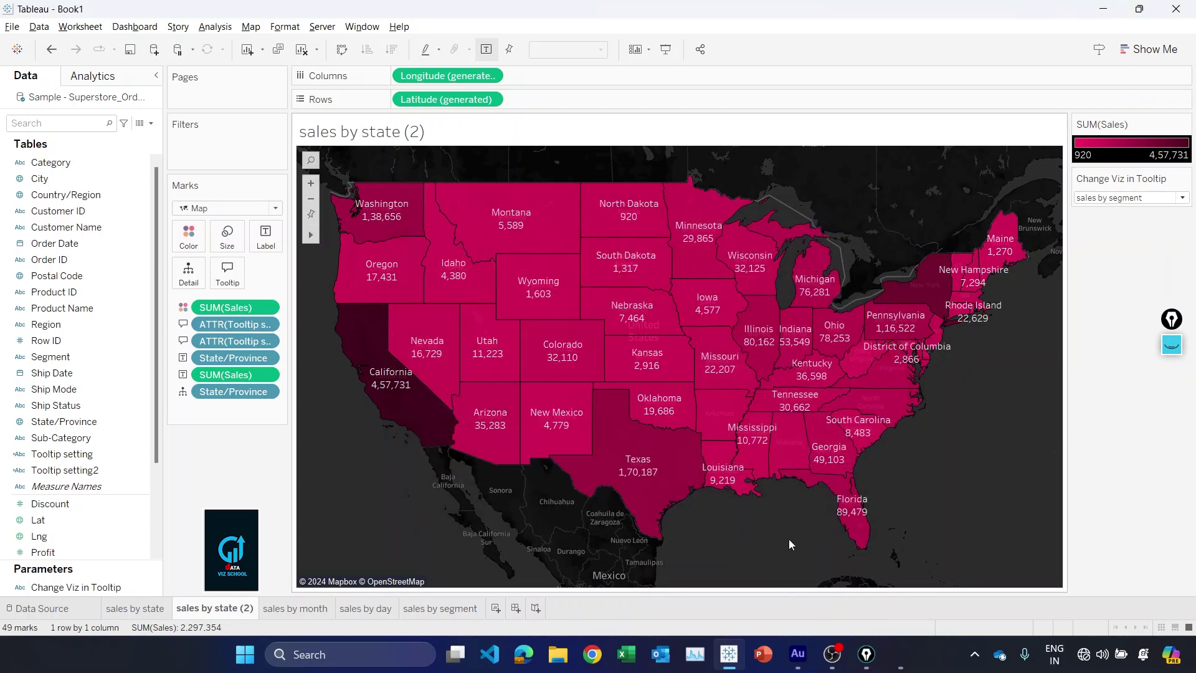
Check Idaho's tooltip chart on the map and switch the Change Viz in Tooltip parameter to sales by month
mouse_move(460, 283)
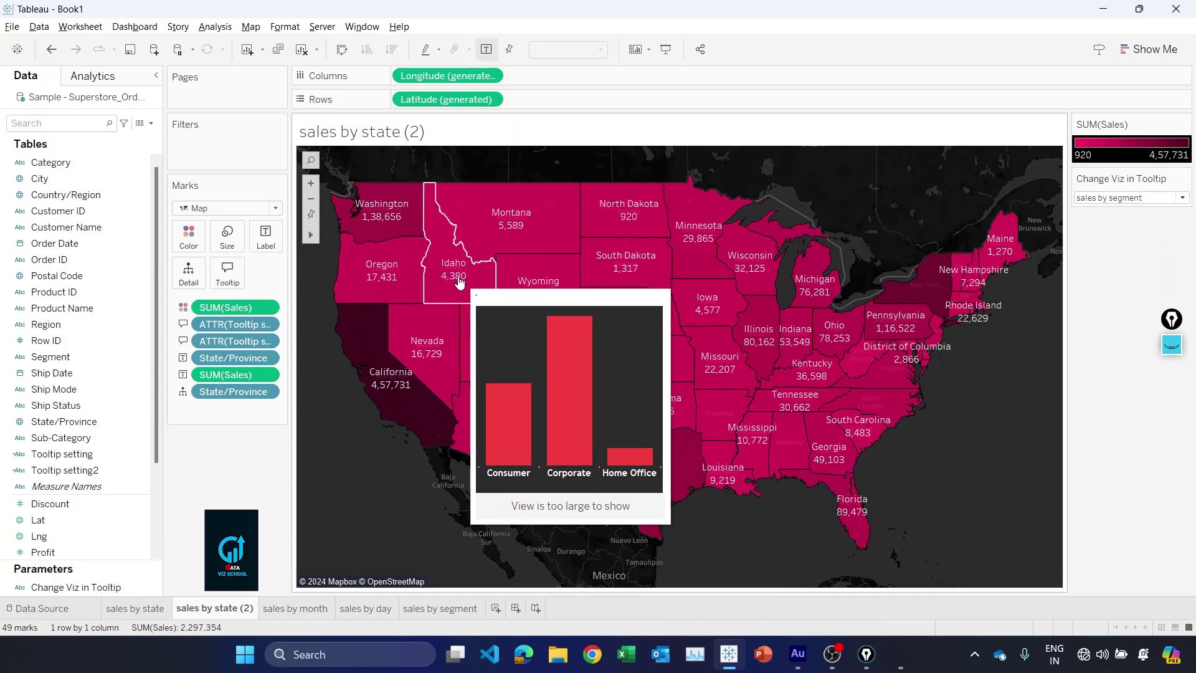
click(1130, 197)
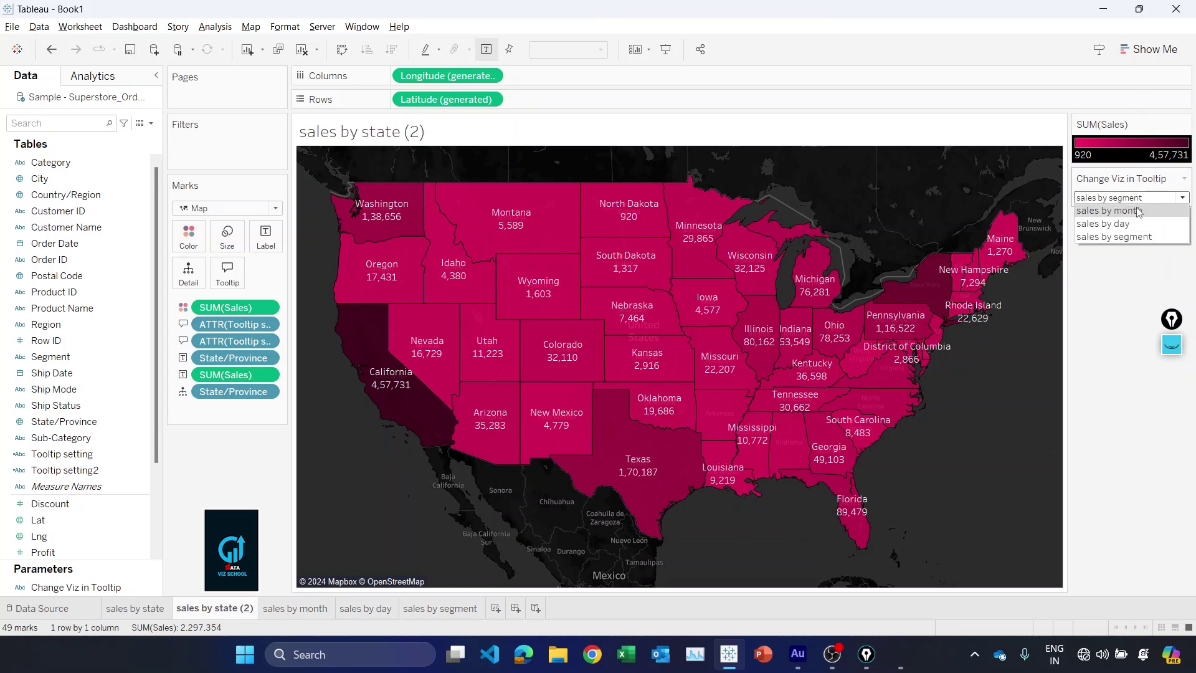
click(1138, 211)
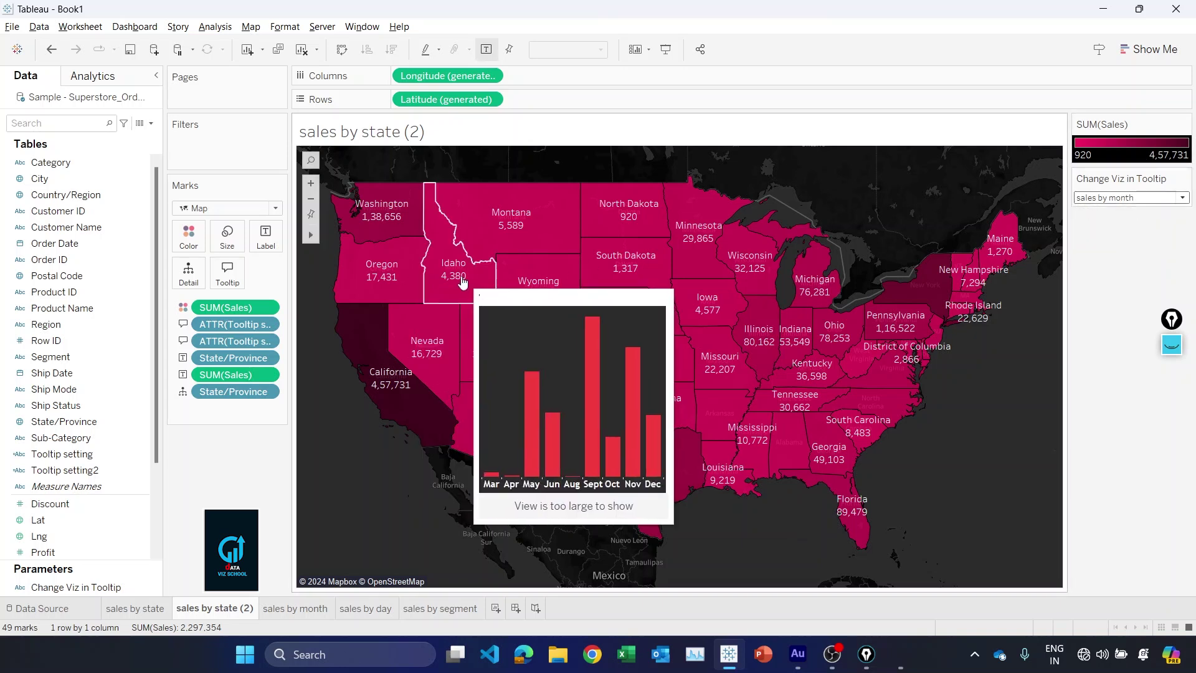